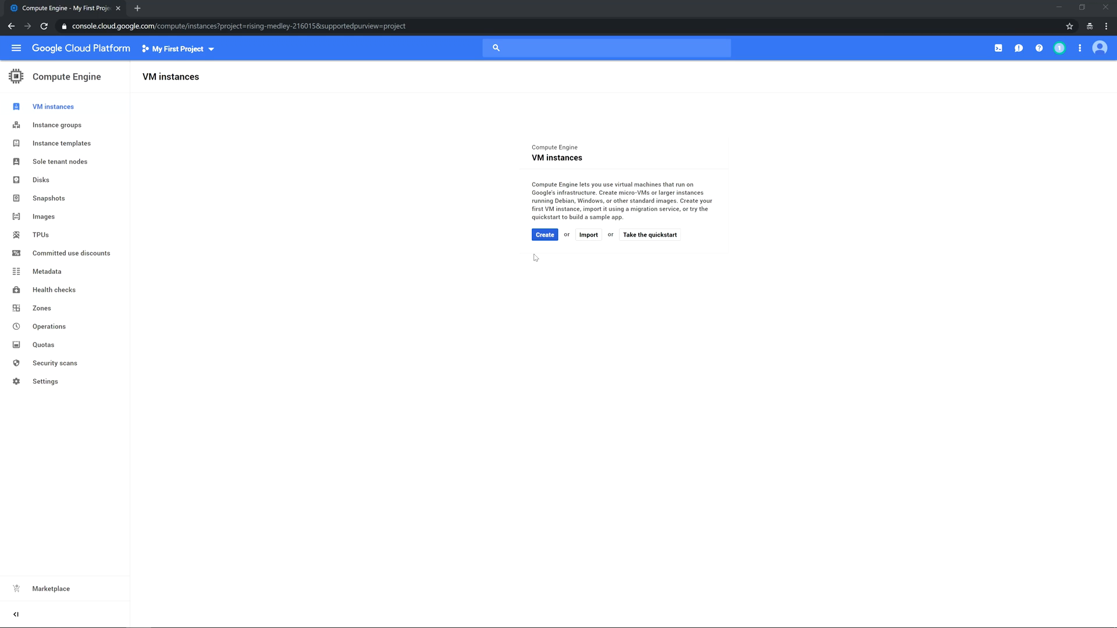
Step: Start creating a new VM instance and name it minecraft
click(548, 237)
click(545, 236)
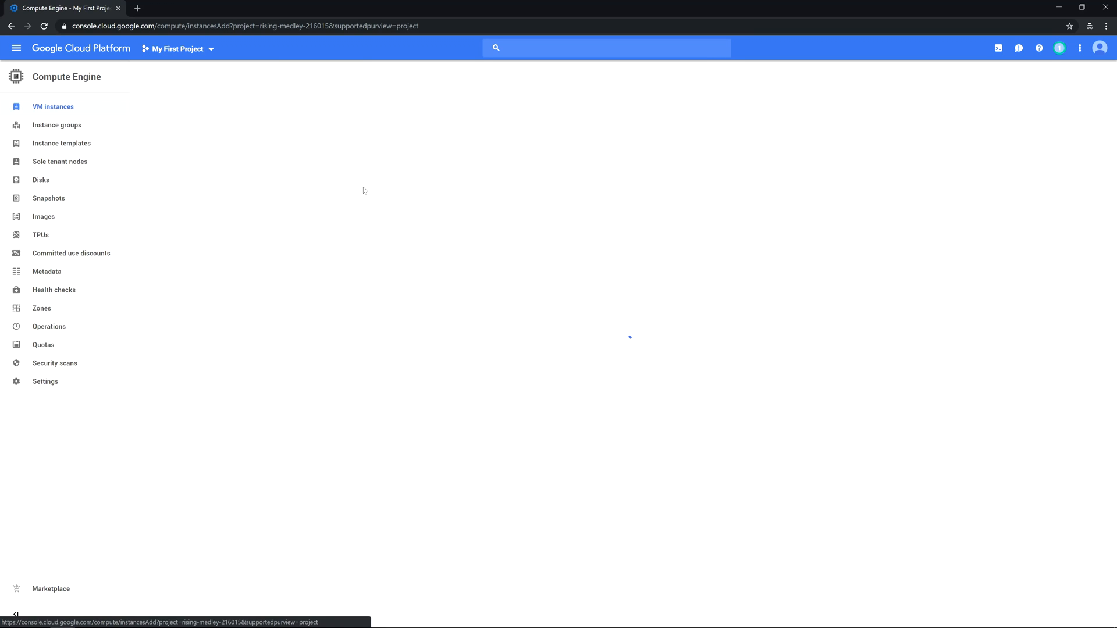
text(minecraft)
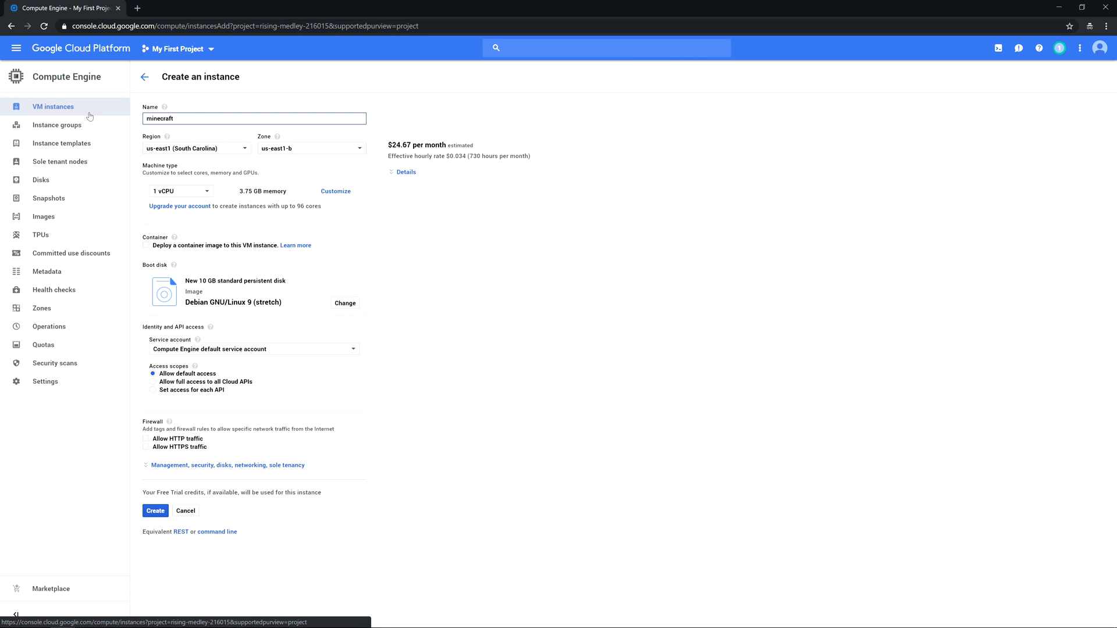
Step: Set the instance's region to us-east1 (South Carolina)
click(200, 147)
click(200, 153)
click(174, 148)
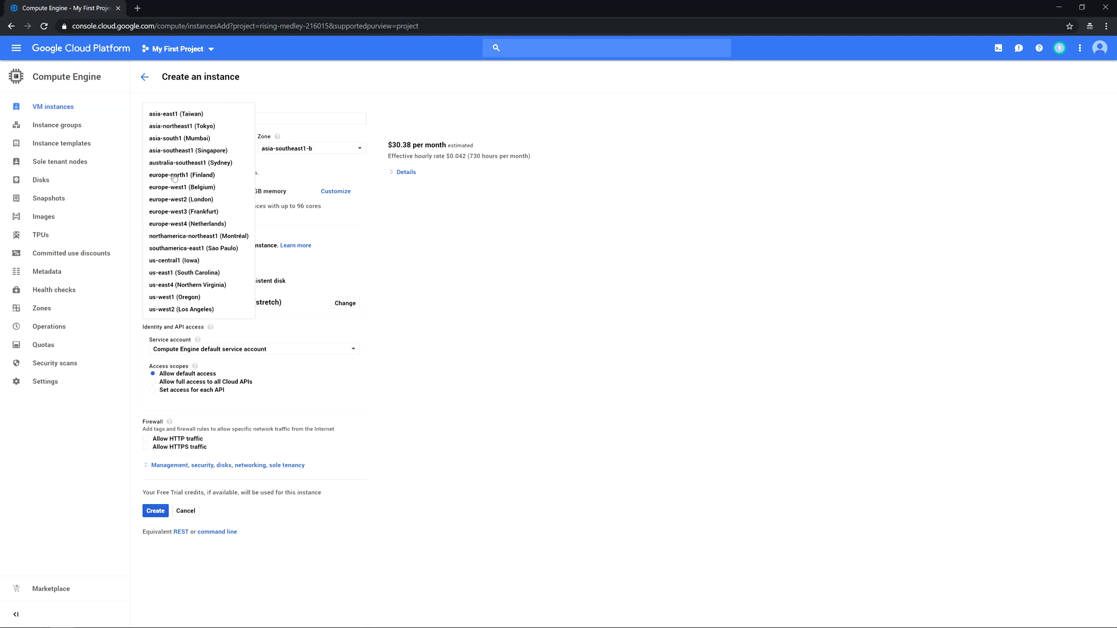
click(184, 272)
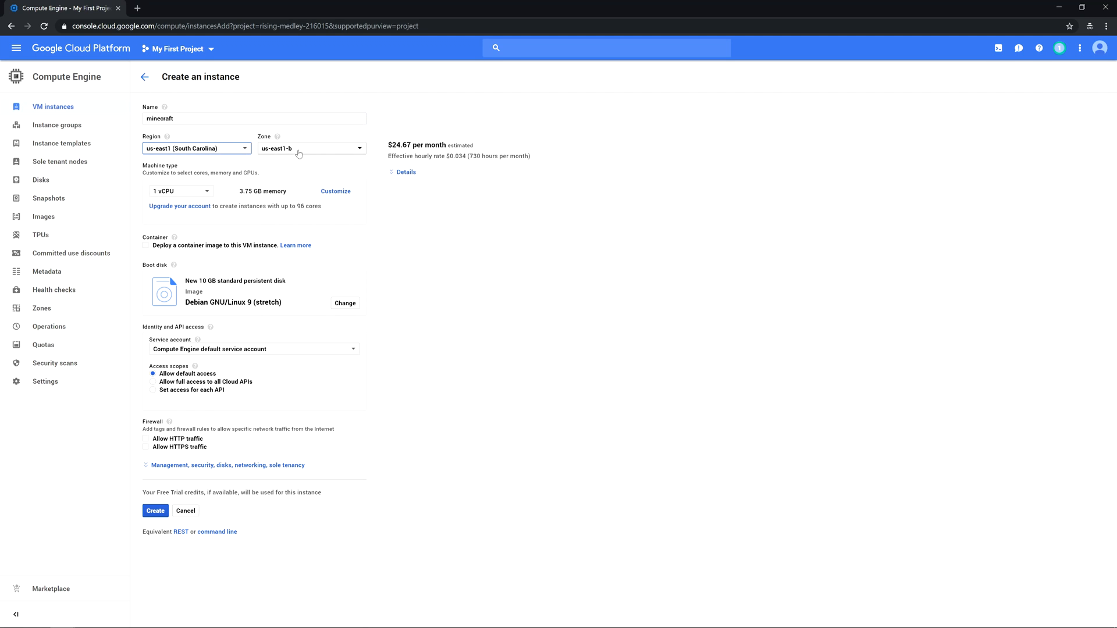
Step: Choose the 2 vCPUs n1-highcpu-2 machine type and customize its memory to 4 GB
click(178, 192)
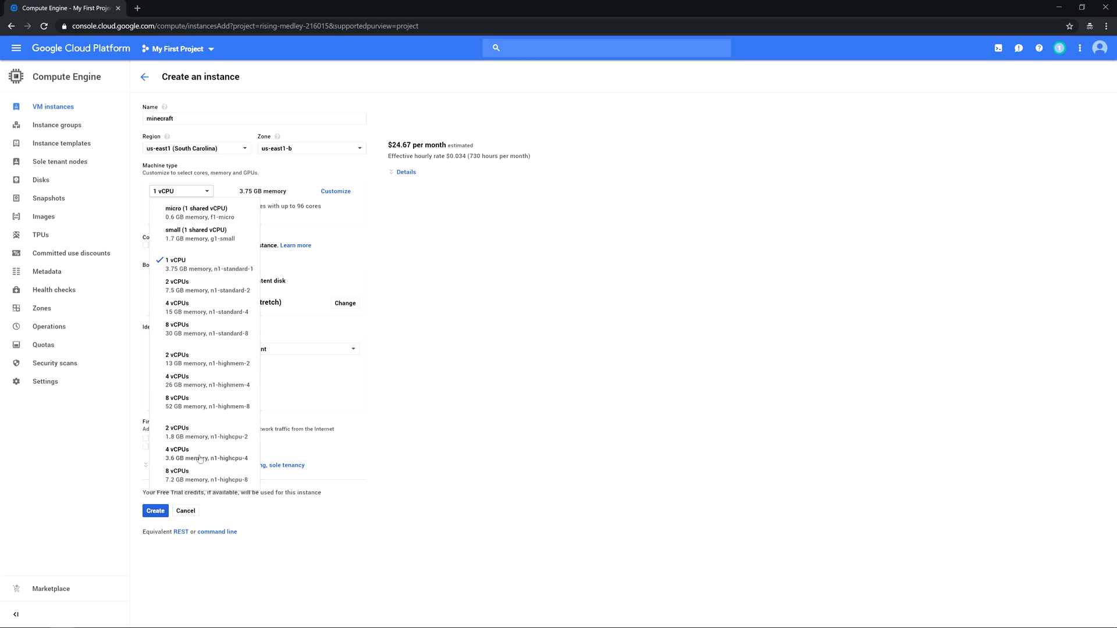
click(177, 441)
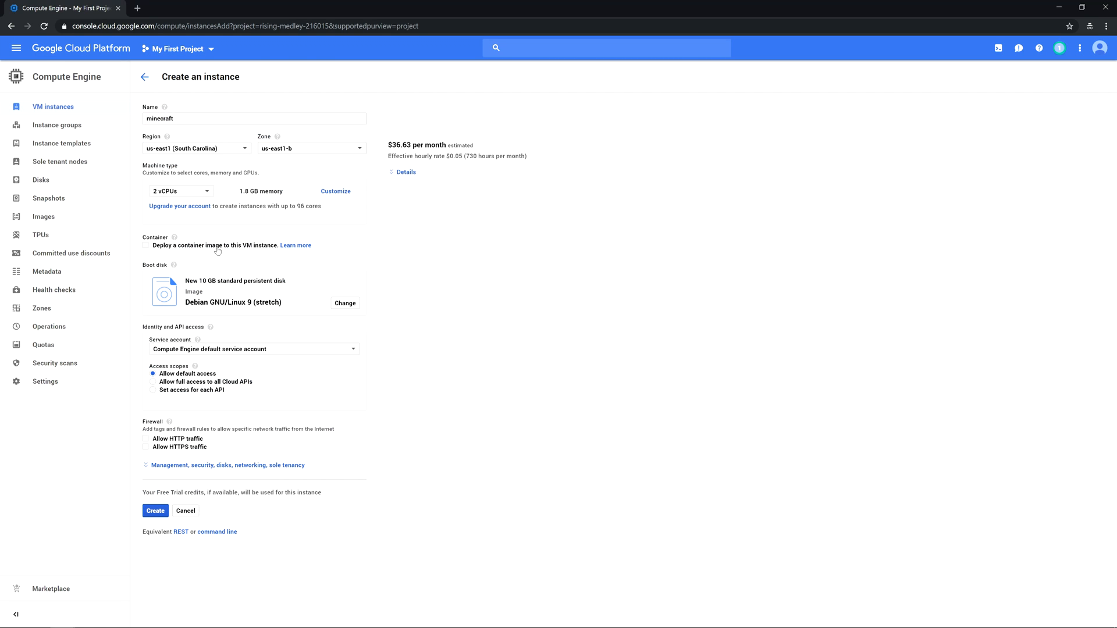
click(335, 191)
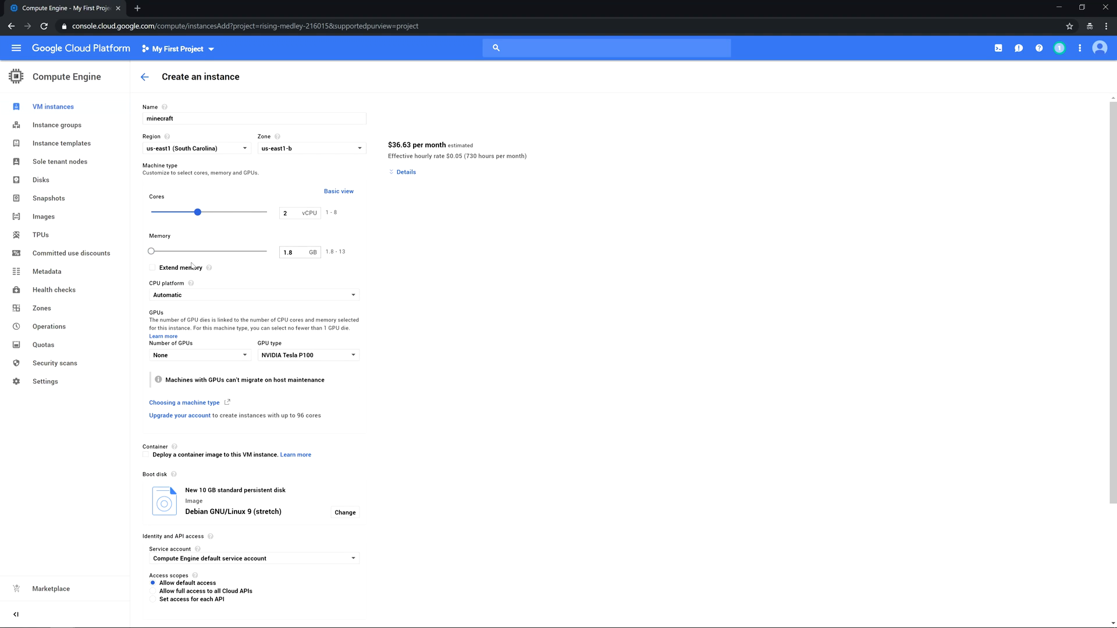
drag(295, 253, 256, 256)
text(4)
mouse_move(175, 251)
mouse_down()
mouse_move(238, 254)
mouse_move(177, 252)
mouse_up()
Step: Change the boot disk to an SSD persistent disk with a size of 25 GB
scroll(381, 364, down, 3)
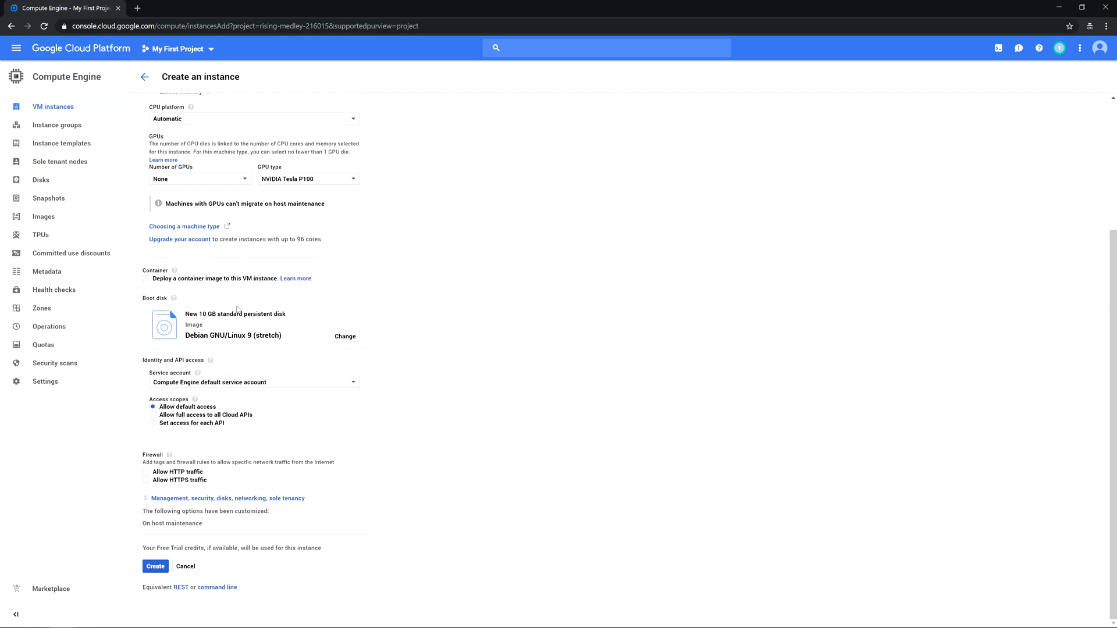
click(345, 340)
click(234, 574)
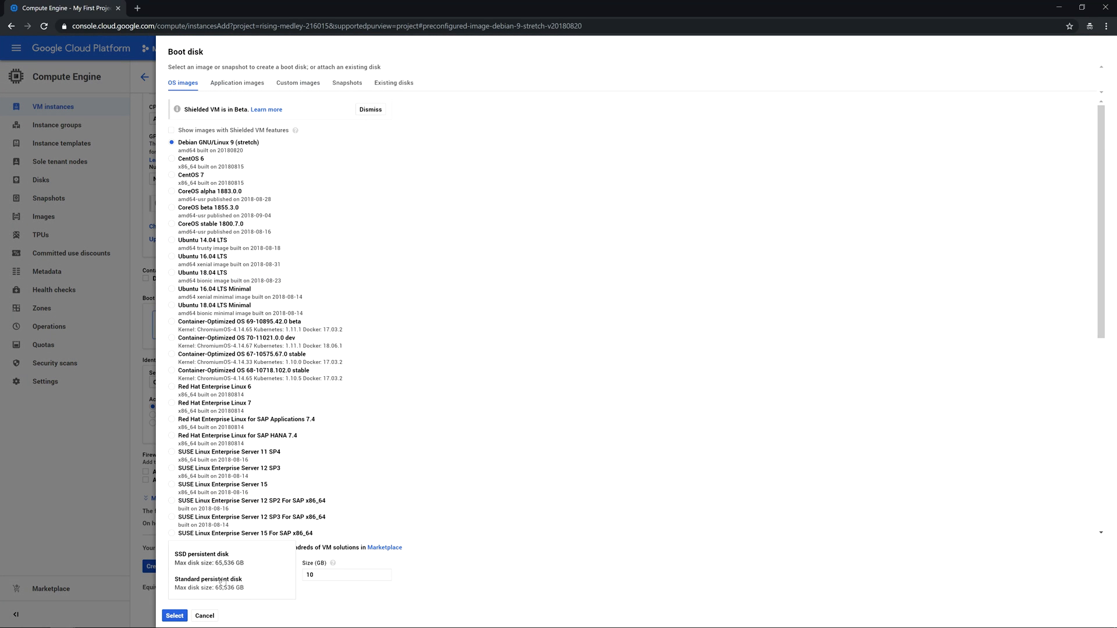
click(220, 578)
key(Tab)
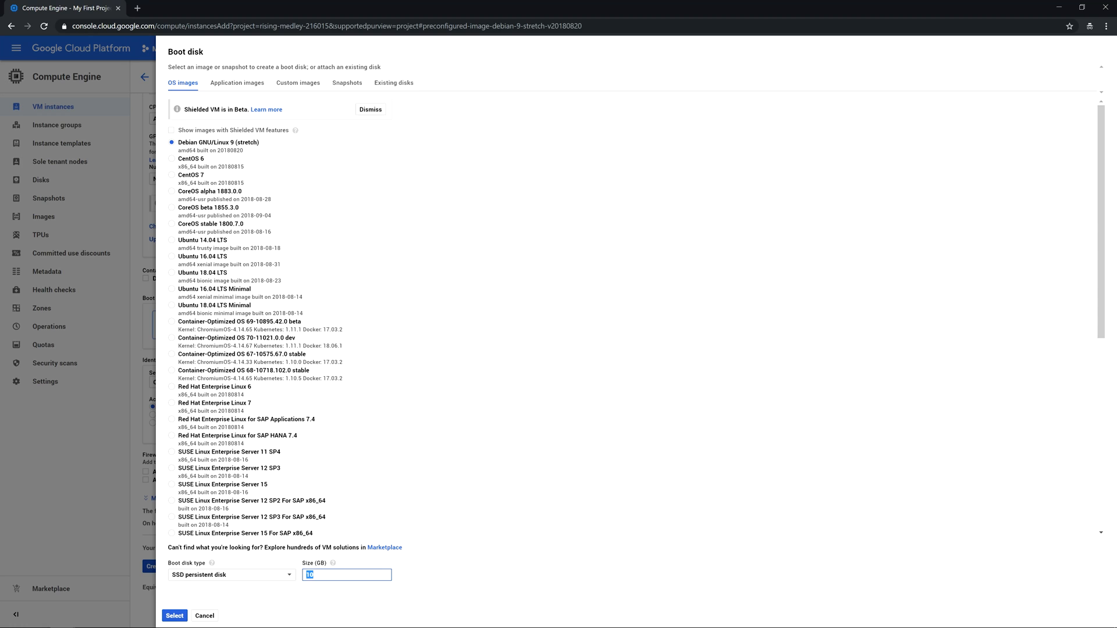
text(25)
click(174, 615)
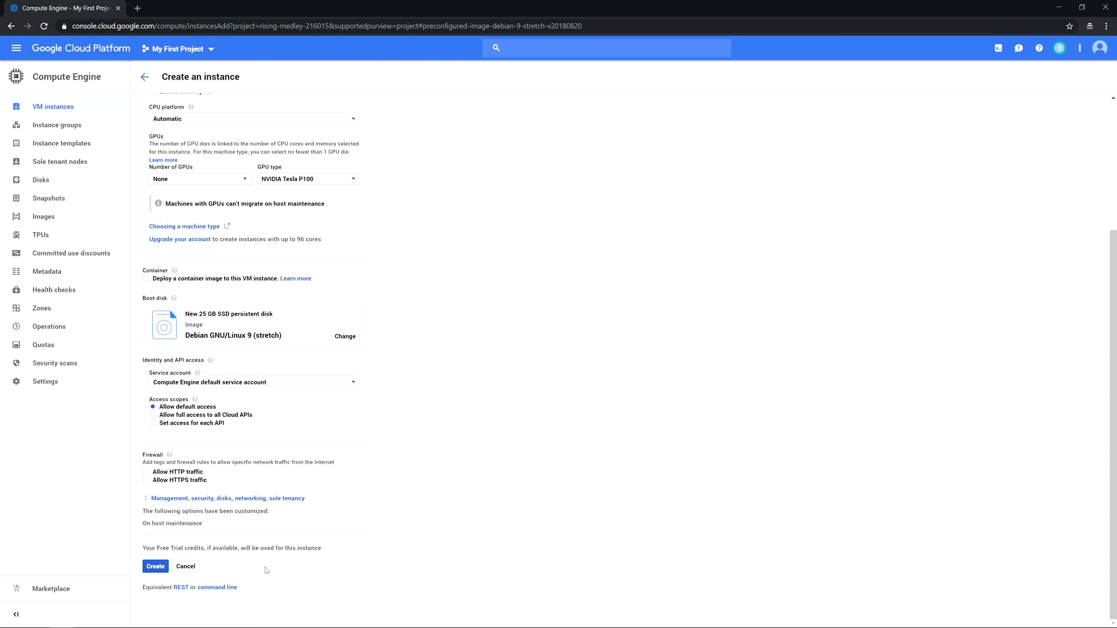
Step: Add the network tag minecraft in the instance's advanced networking settings
scroll(413, 346, up, 3)
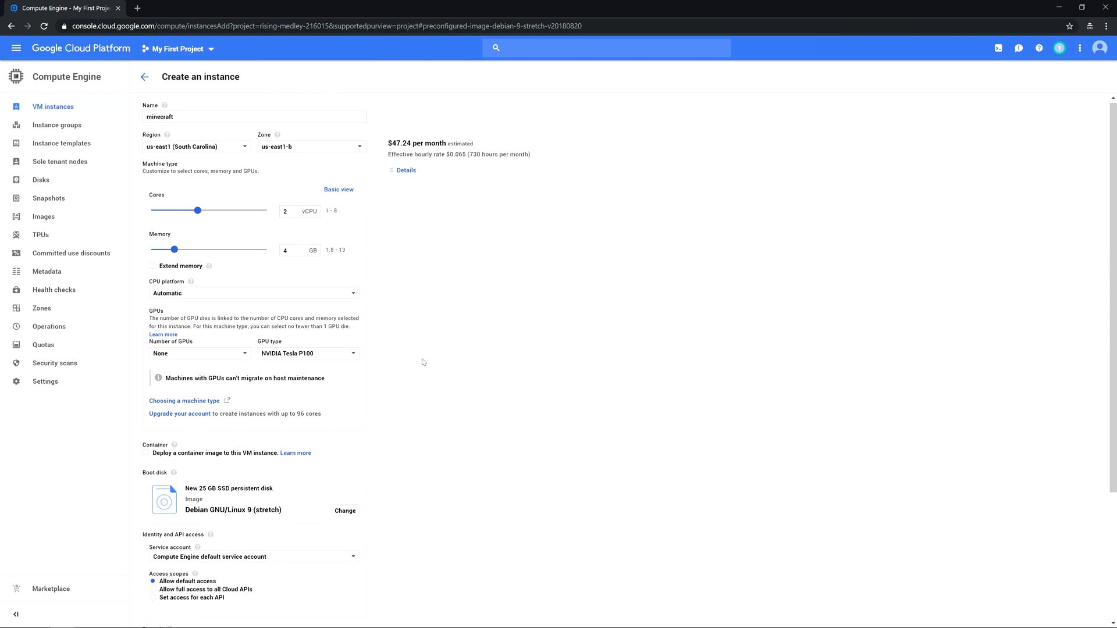
scroll(418, 317, down, 3)
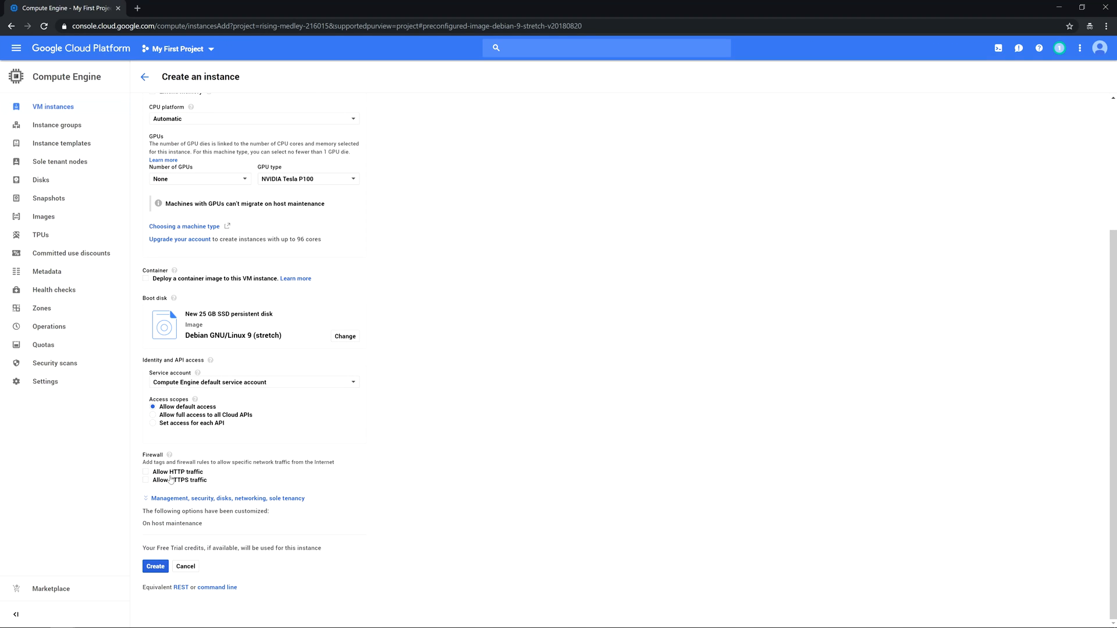
click(199, 500)
scroll(198, 491, down, 3)
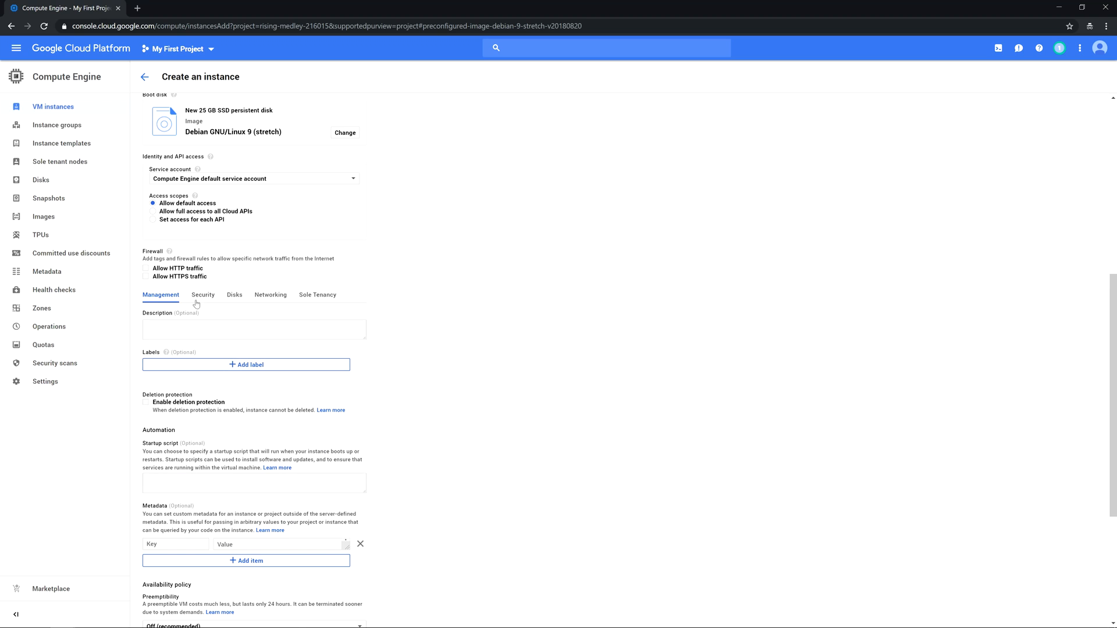
scroll(189, 431, down, 3)
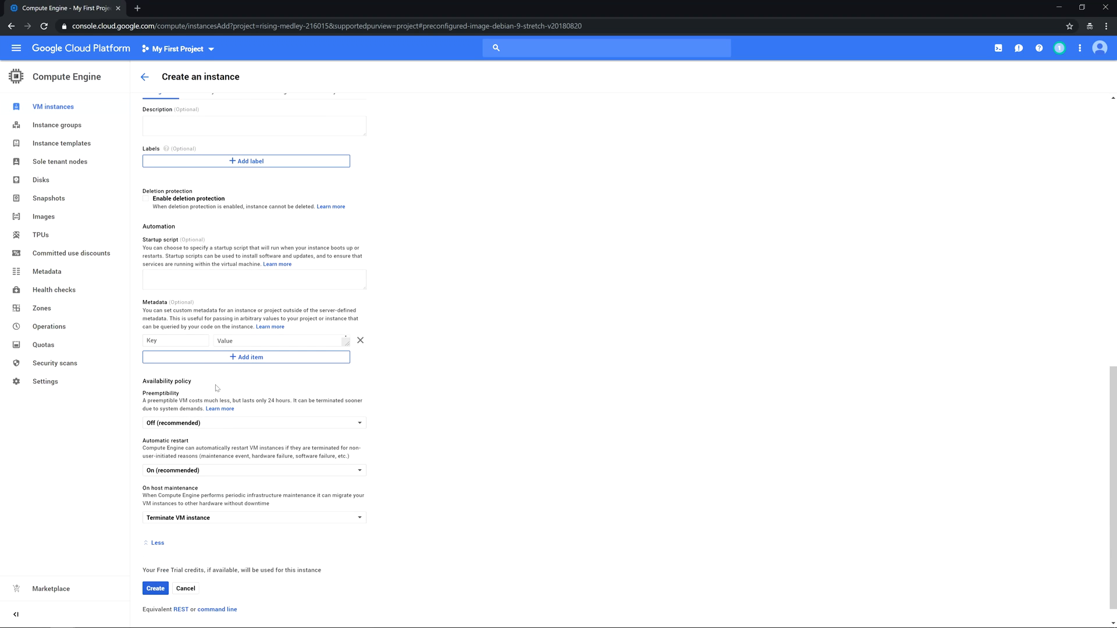
scroll(213, 376, up, 5)
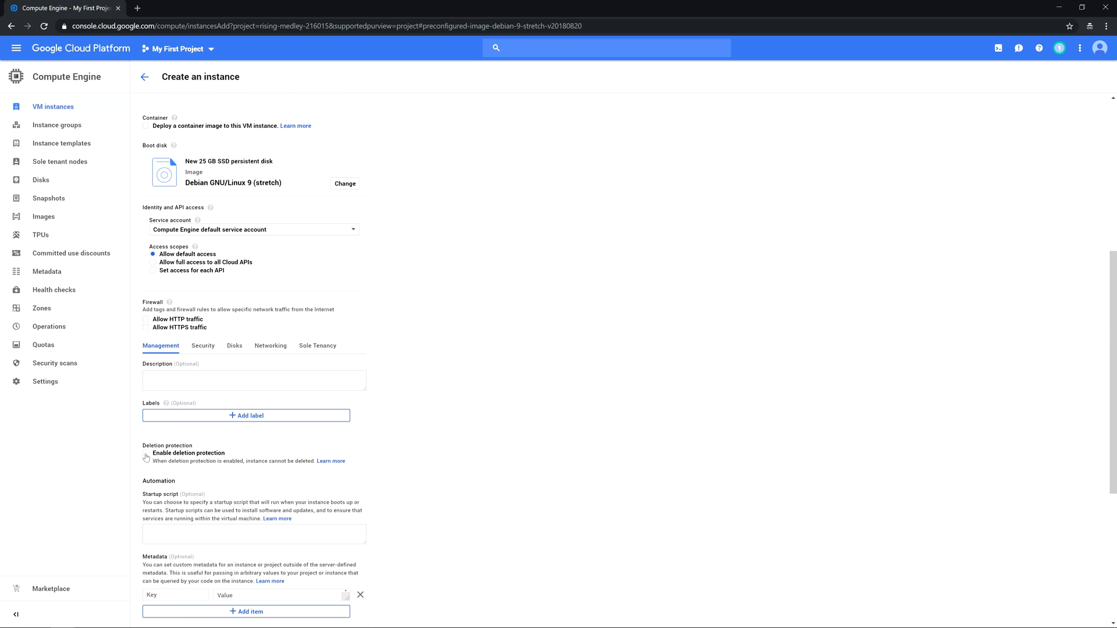
click(270, 346)
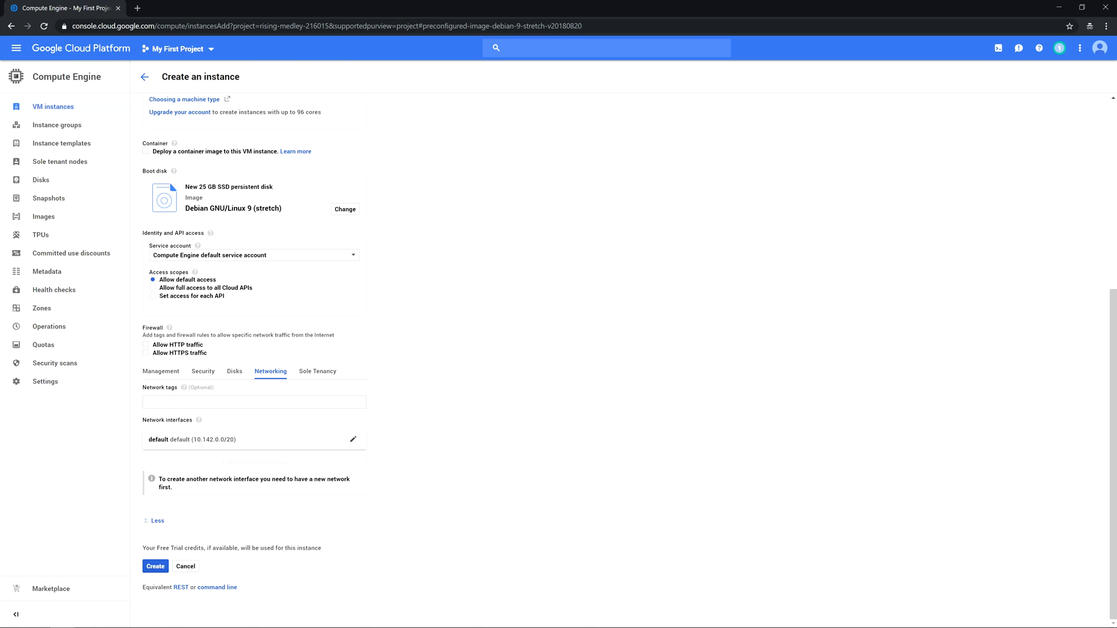
click(244, 401)
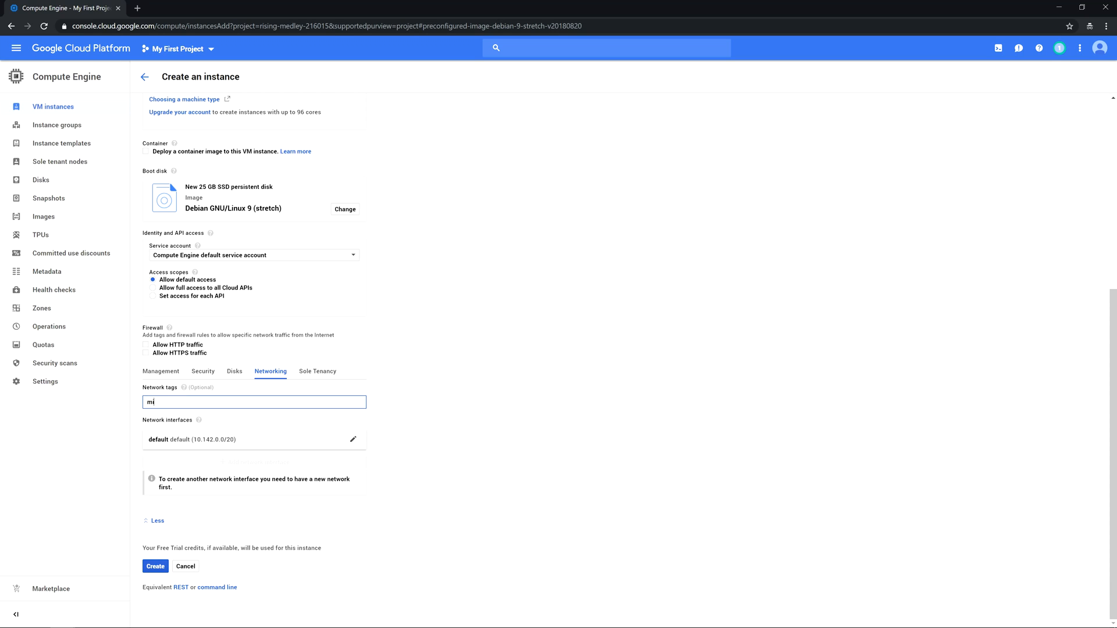
key(Return)
click(479, 467)
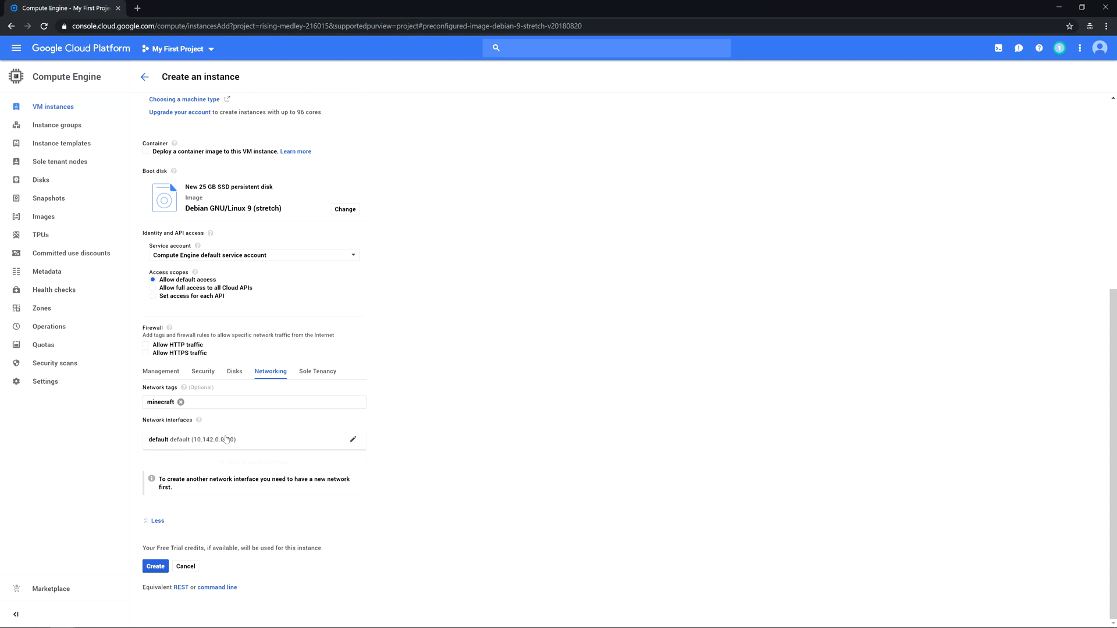
Step: Reserve a new static external IP address named minecraftip for the default network interface
click(185, 442)
scroll(198, 349, down, 4)
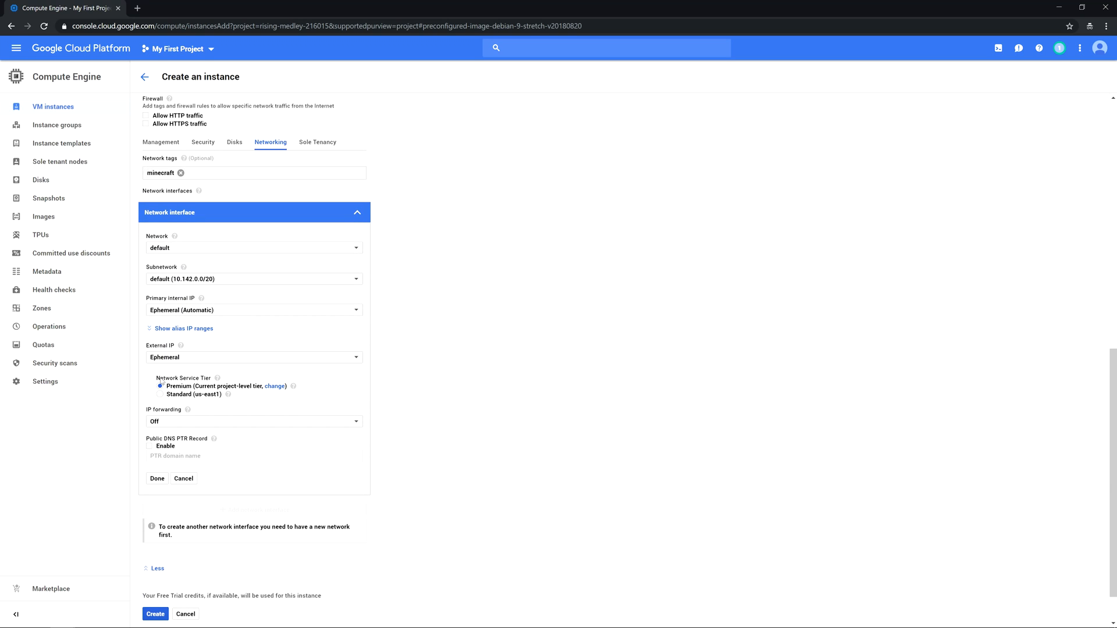
click(166, 356)
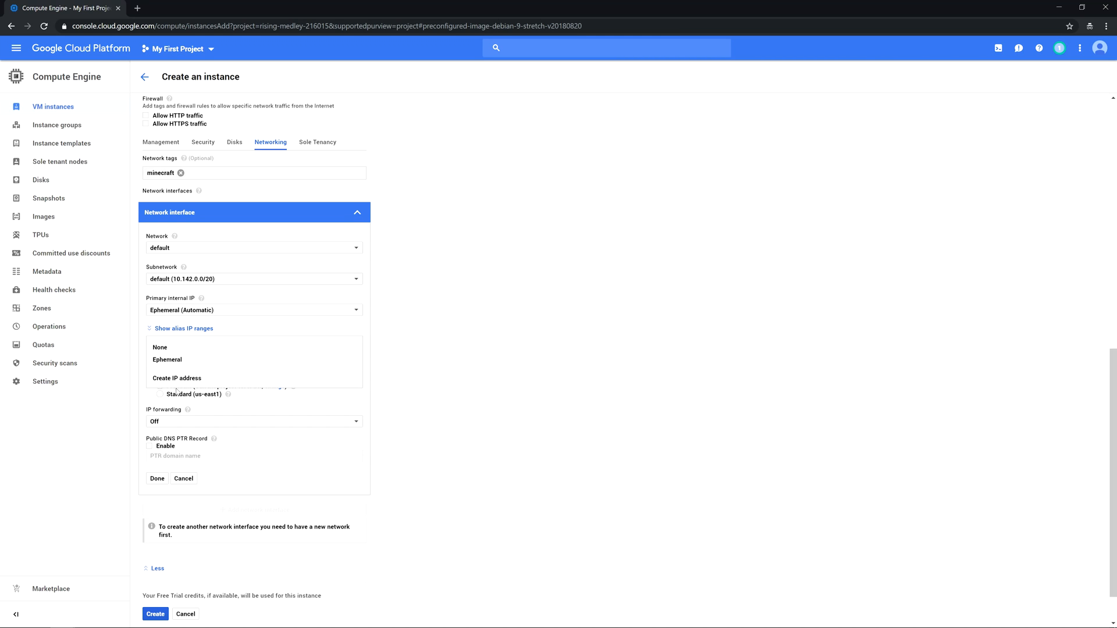
click(167, 378)
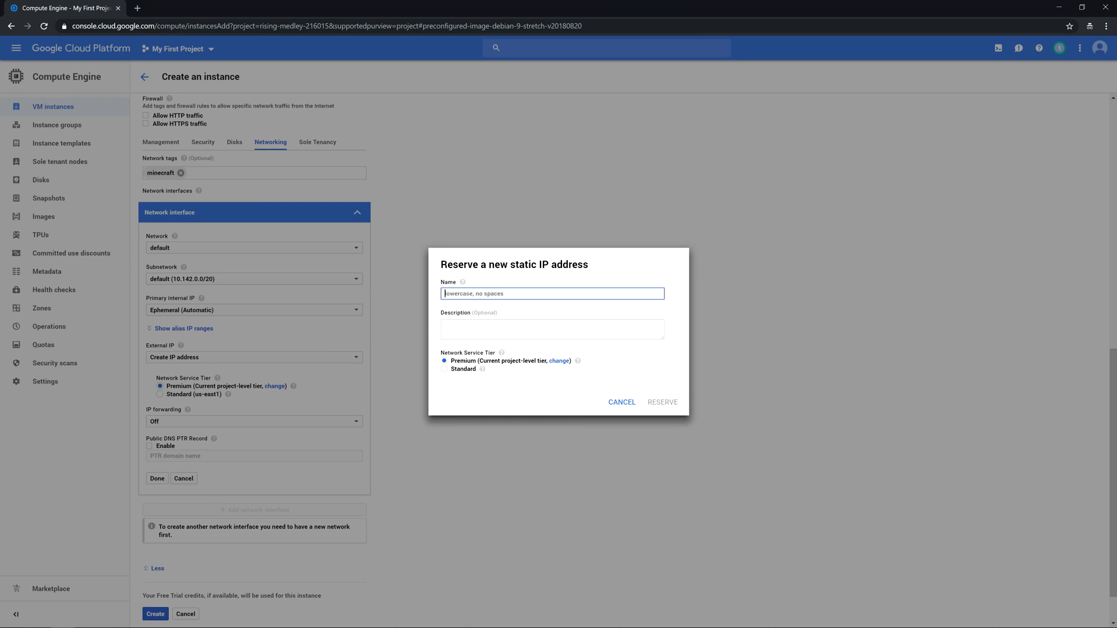
text(minecraftip)
click(671, 410)
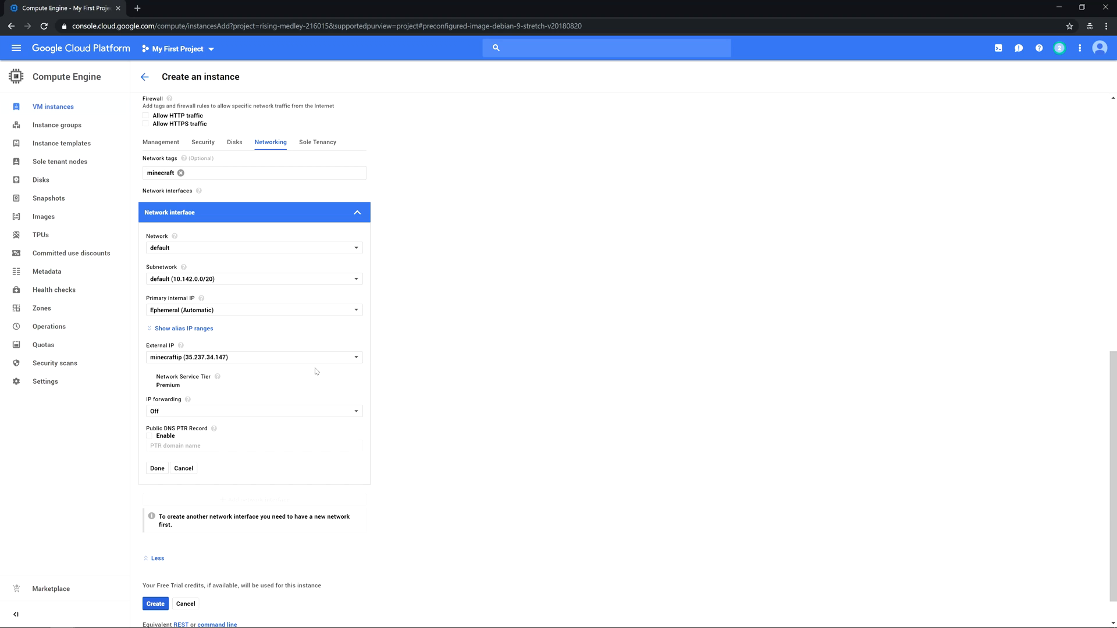
click(233, 357)
click(198, 364)
scroll(274, 461, down, 1)
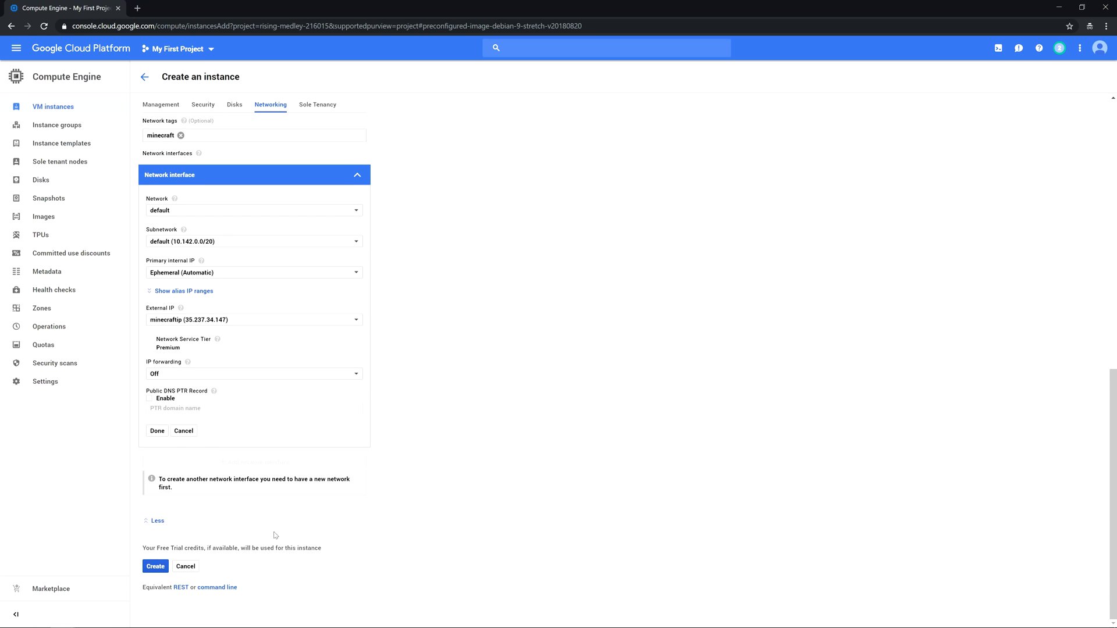
Step: Collapse the advanced options, create the instance and select minecraft in the VM instances list
click(160, 521)
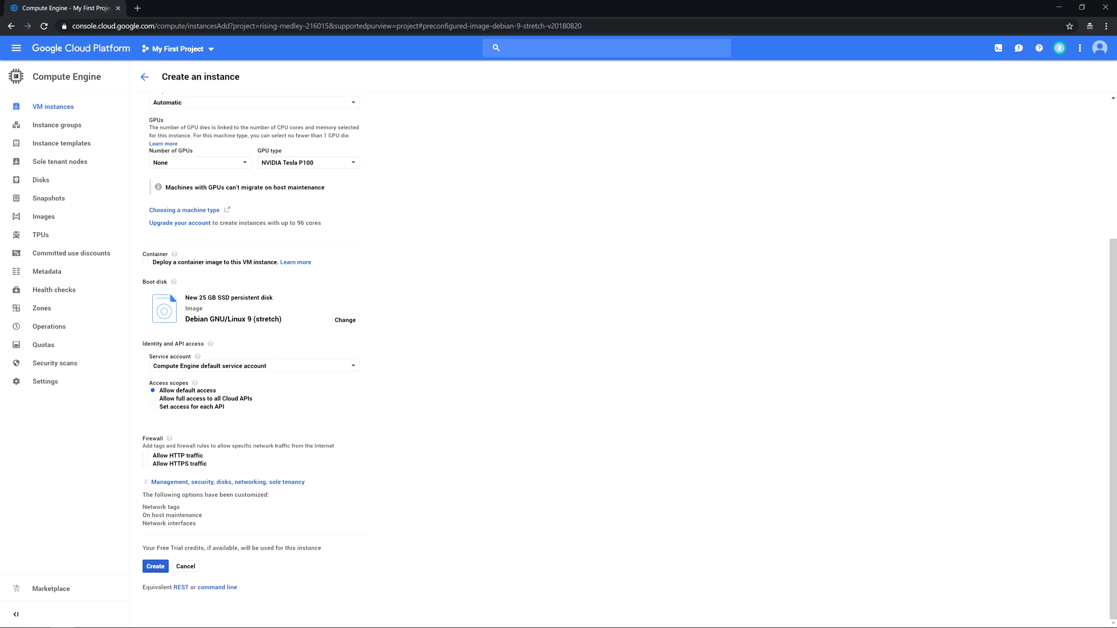
click(156, 567)
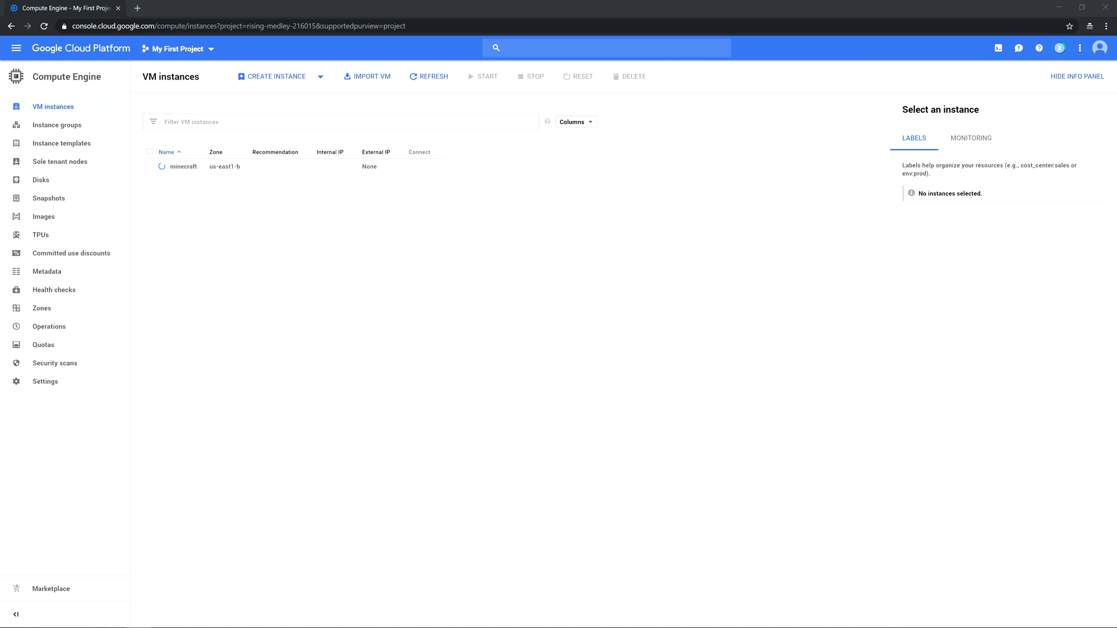
click(323, 213)
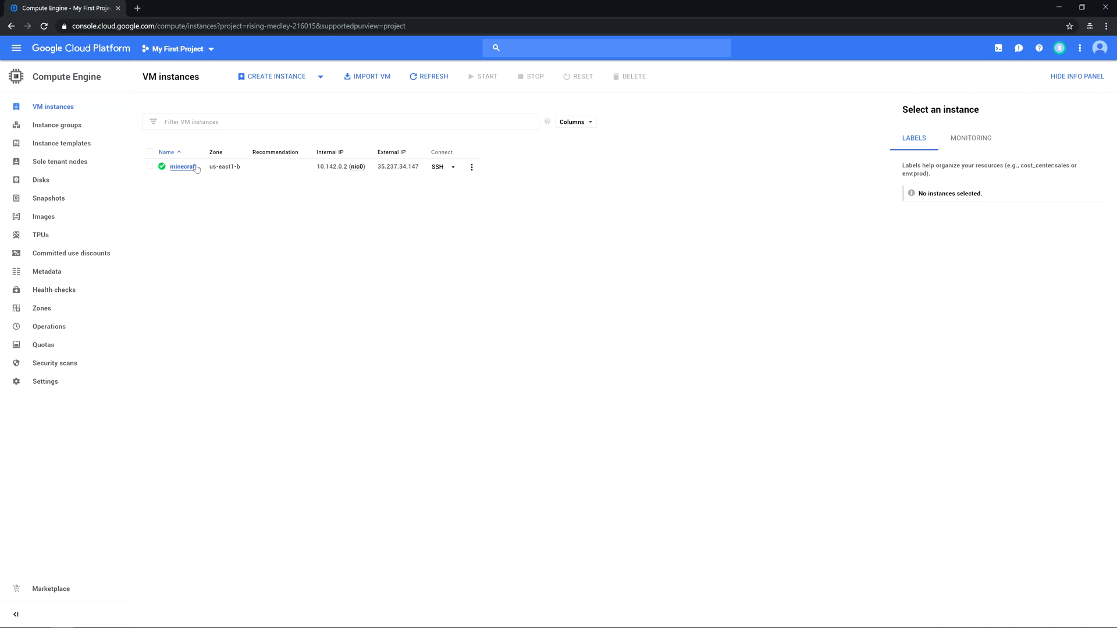
click(165, 169)
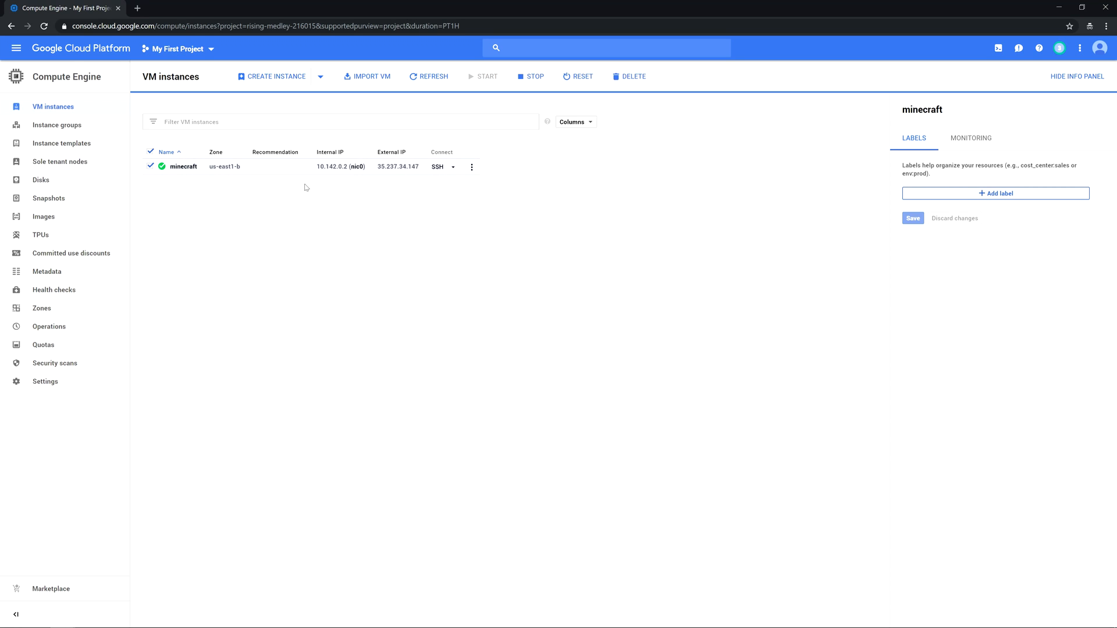
click(19, 50)
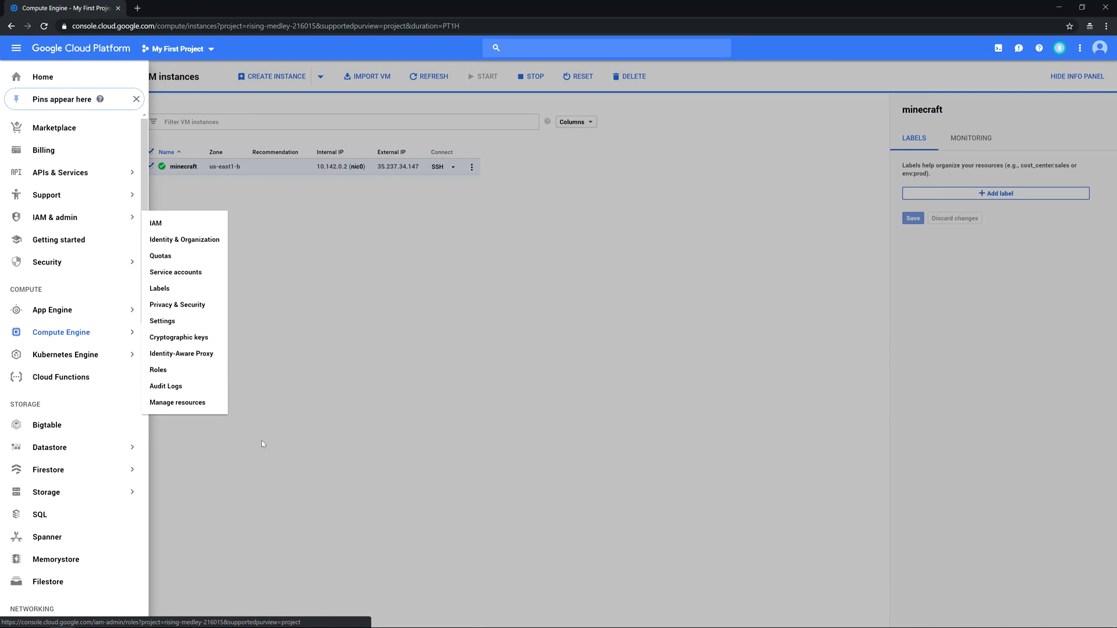
scroll(76, 322, down, 3)
scroll(75, 322, down, 1)
mouse_move(70, 425)
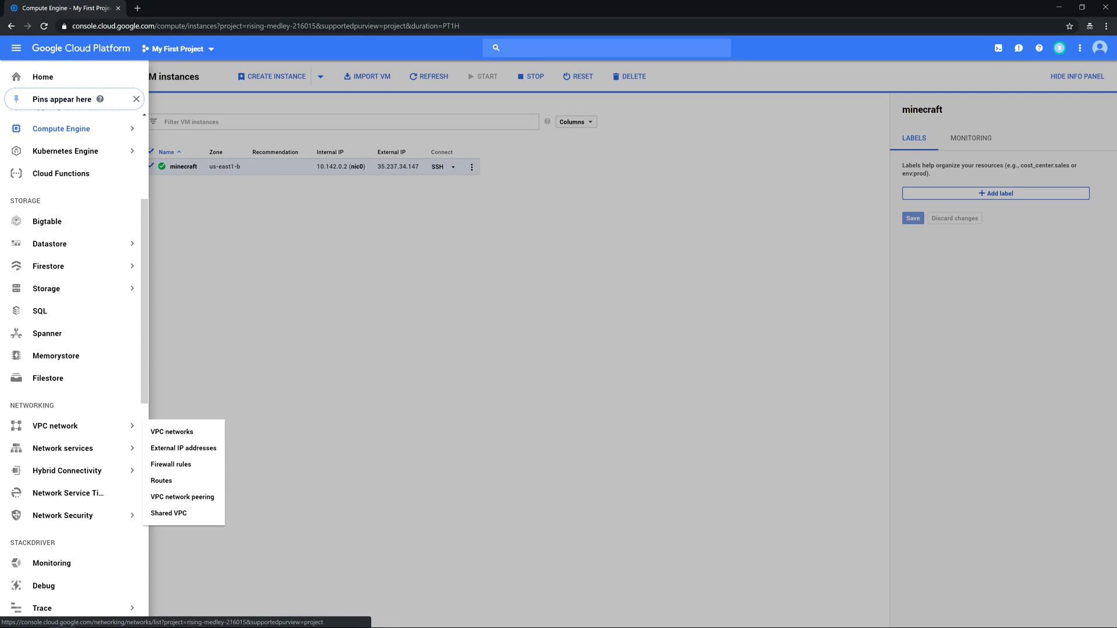
scroll(55, 197, up, 4)
click(371, 279)
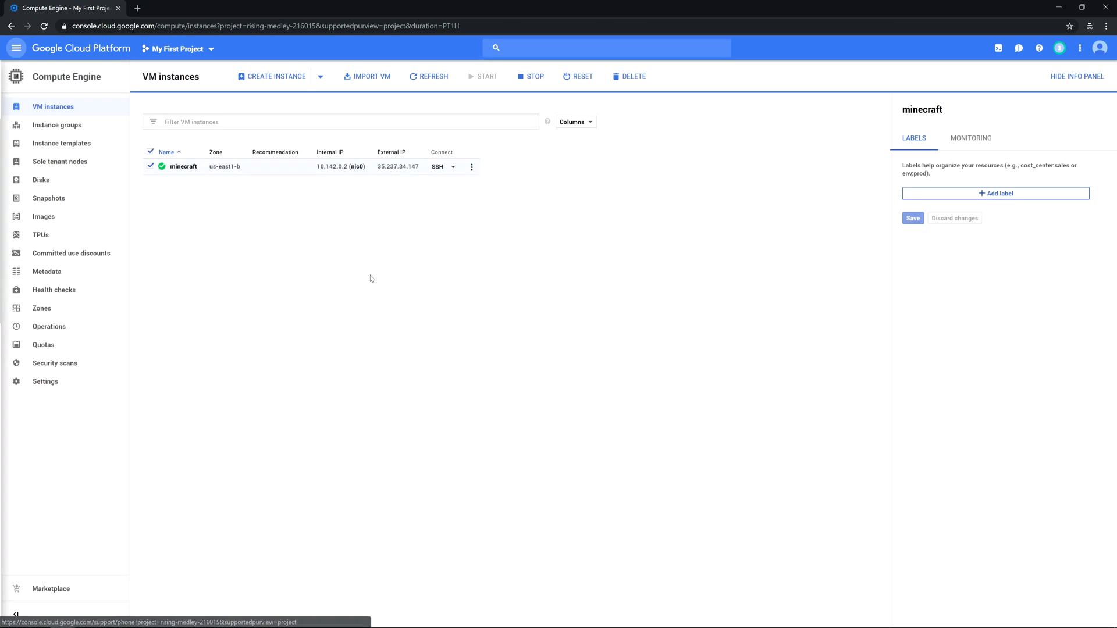
Step: Open the firewall rules of the VPC network
click(16, 50)
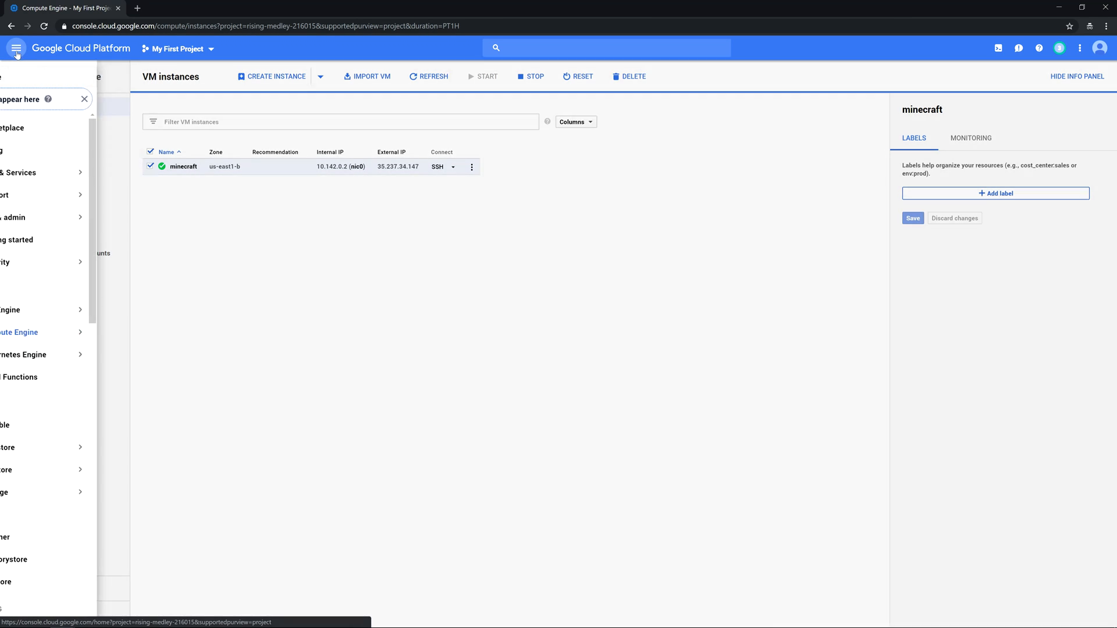
scroll(39, 367, down, 5)
scroll(39, 367, up, 2)
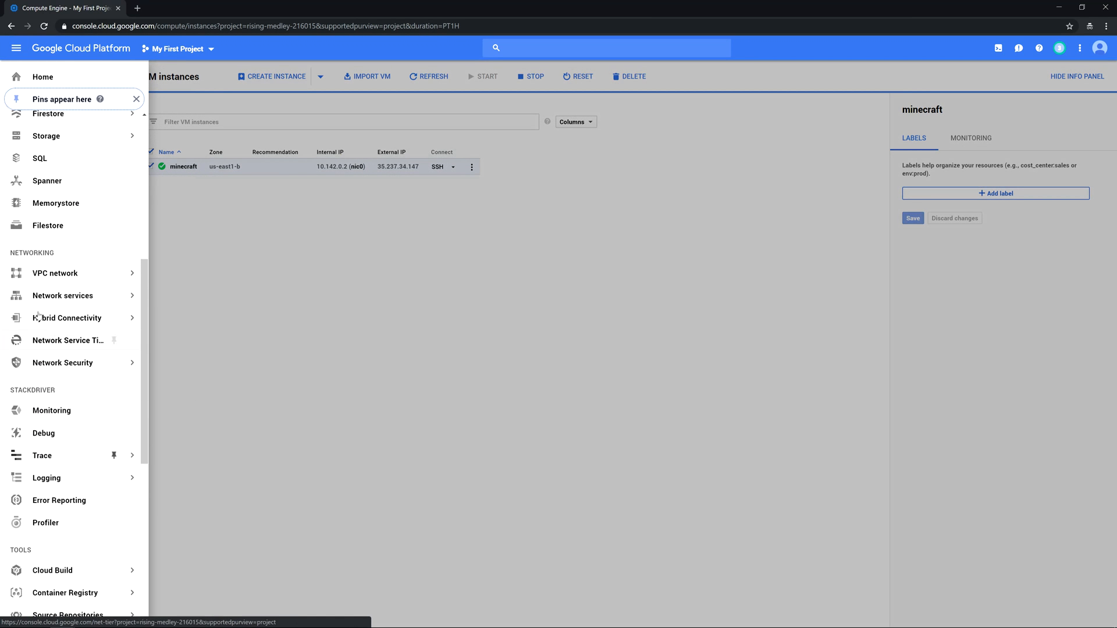
mouse_move(53, 274)
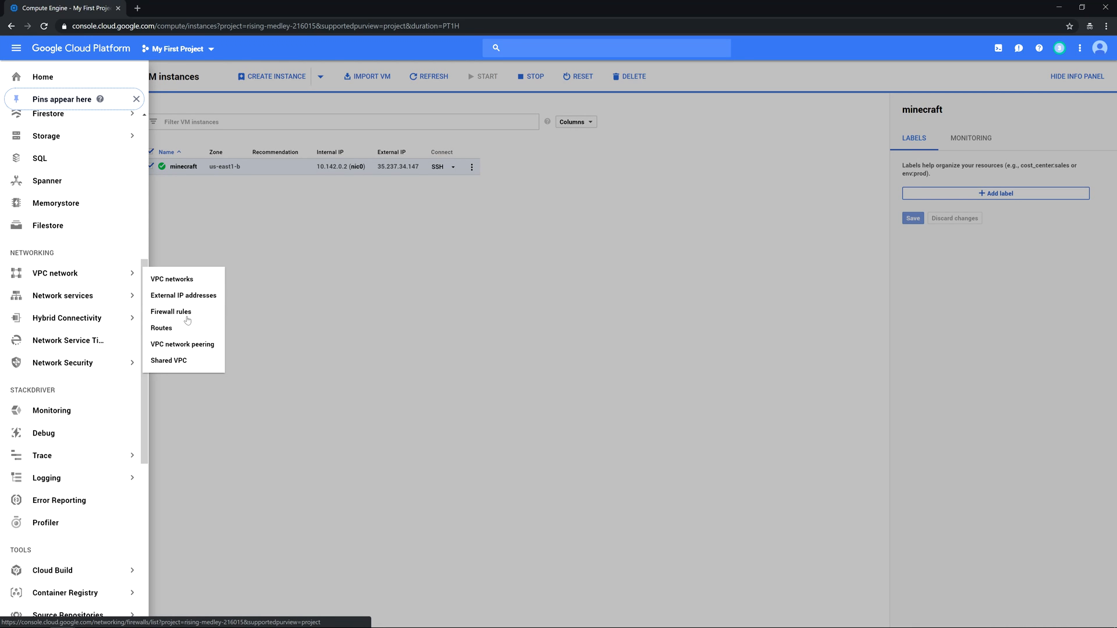
click(166, 314)
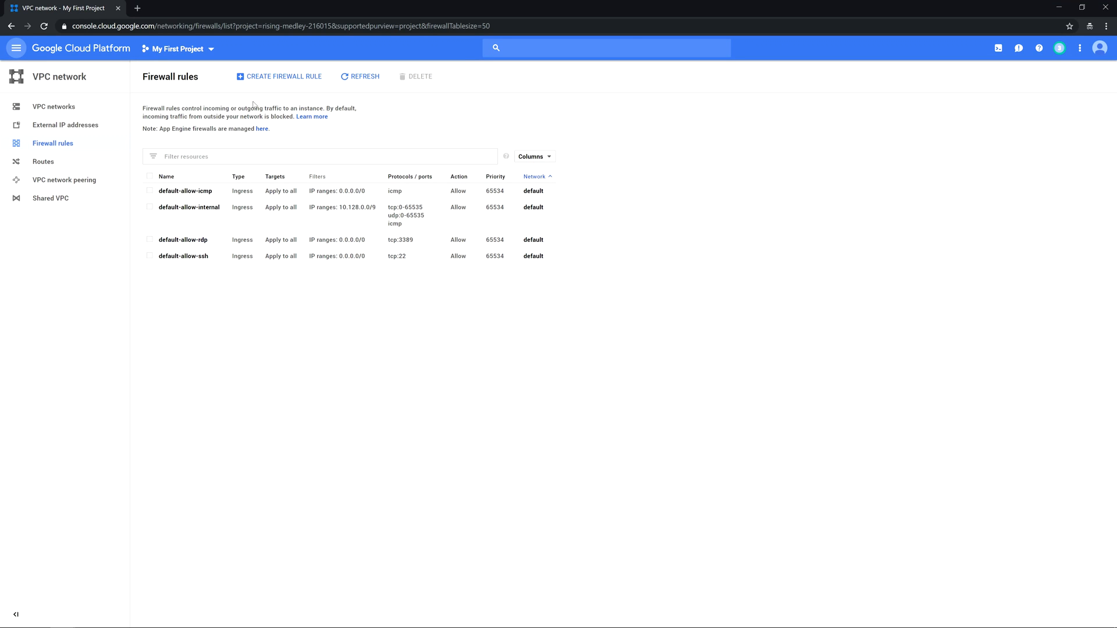
Step: Start a new firewall rule named minecrafttcp, keeping the default network
click(278, 77)
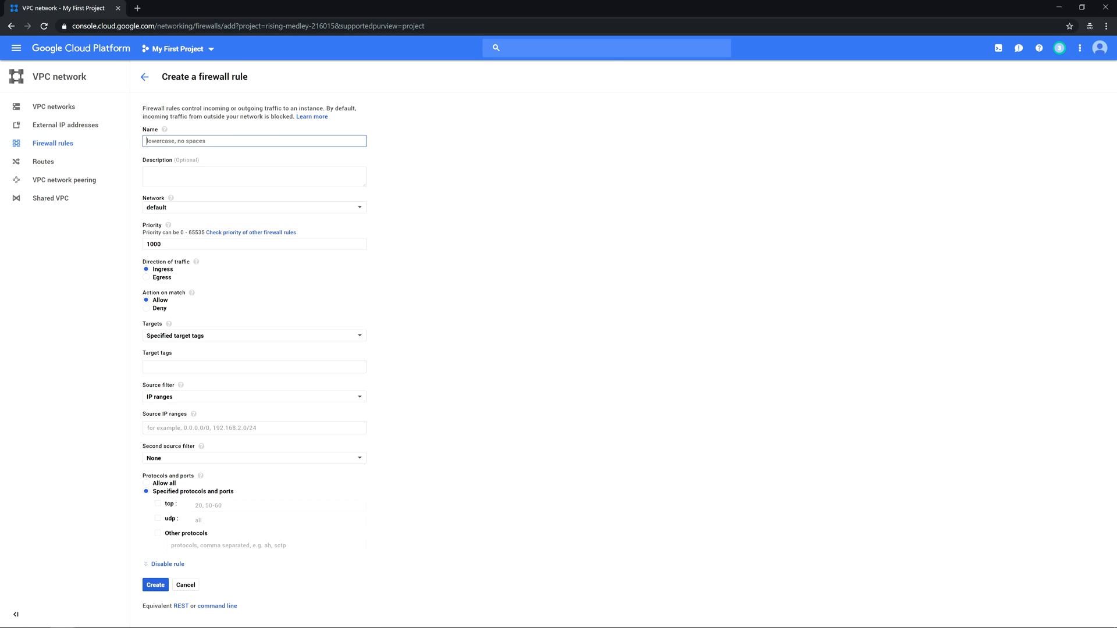
text(minecrafttcp)
click(390, 133)
click(229, 206)
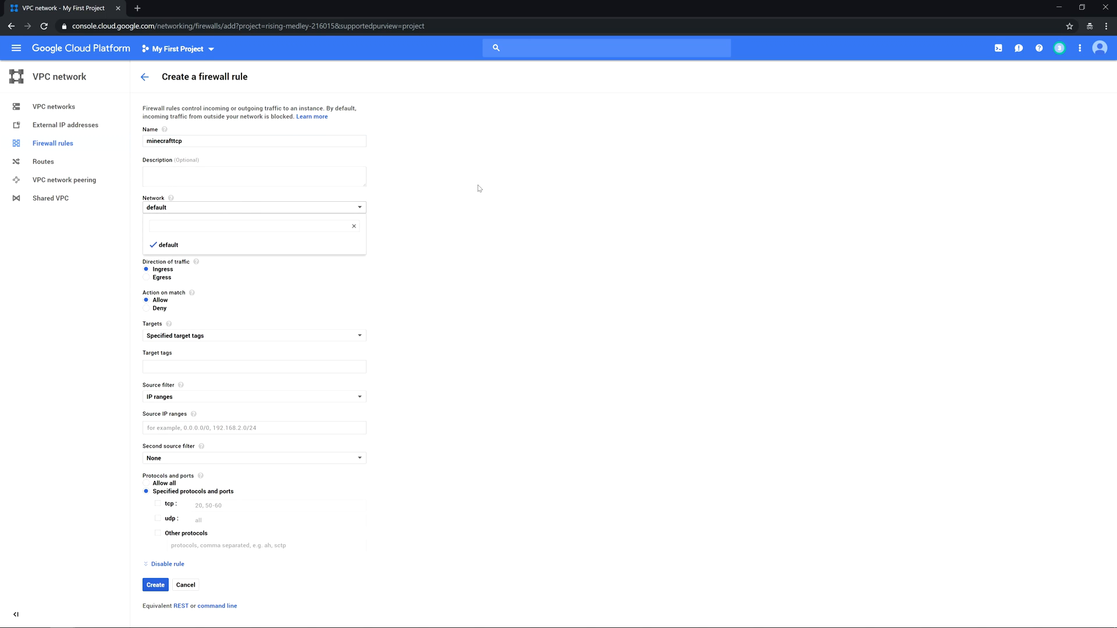
click(479, 187)
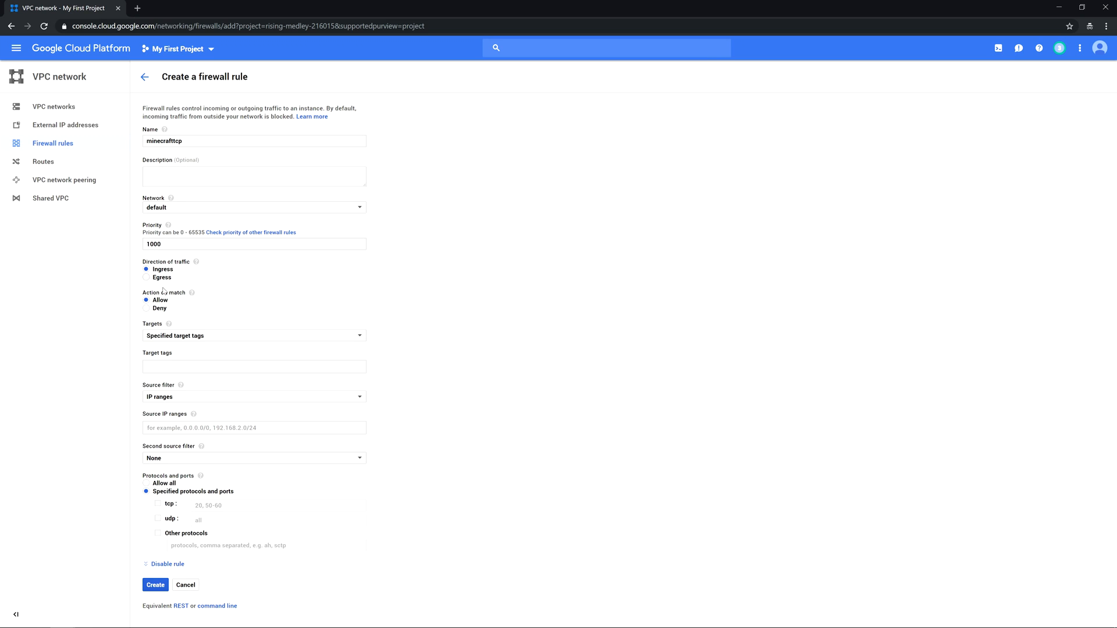
Step: Target the firewall rule at the tag minecraft and set its source IP range to 0.0.0.0/0
click(175, 336)
click(178, 337)
click(207, 365)
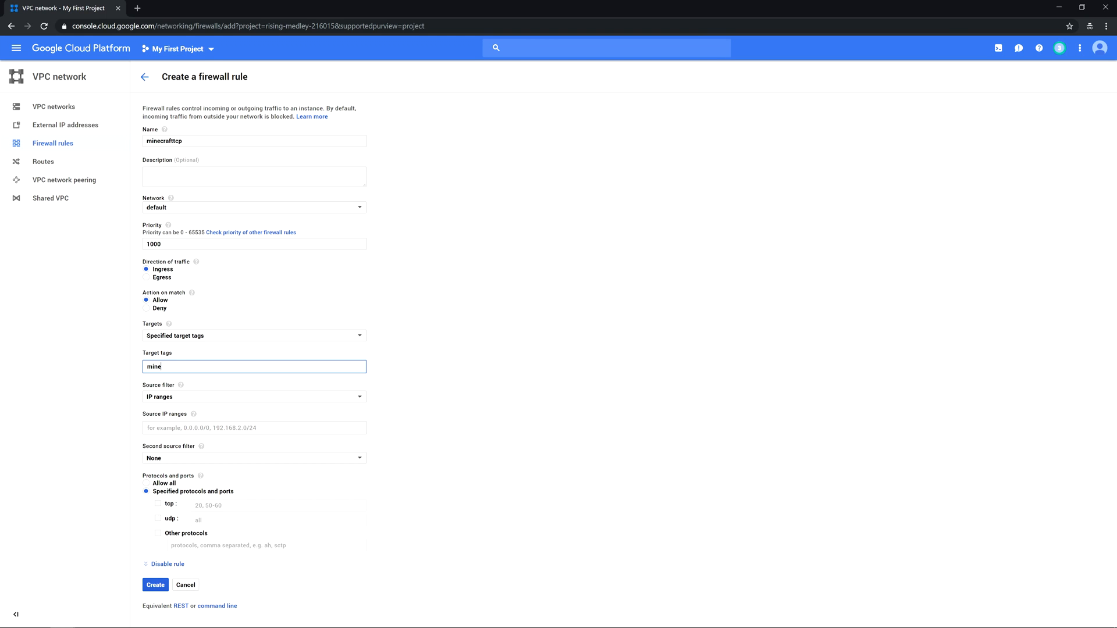
click(540, 353)
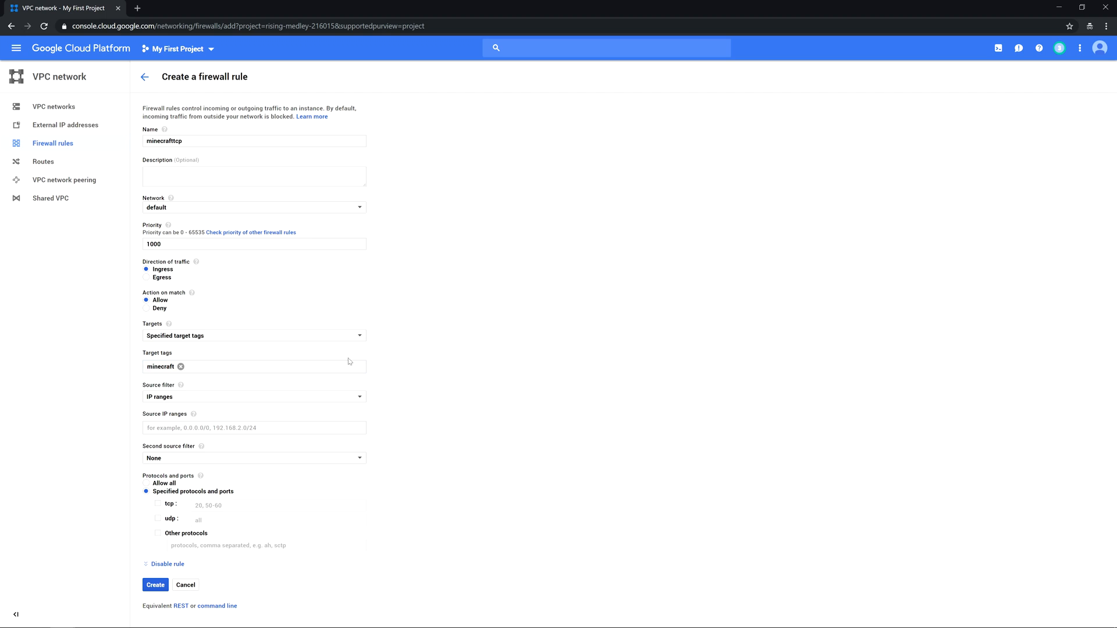
click(254, 428)
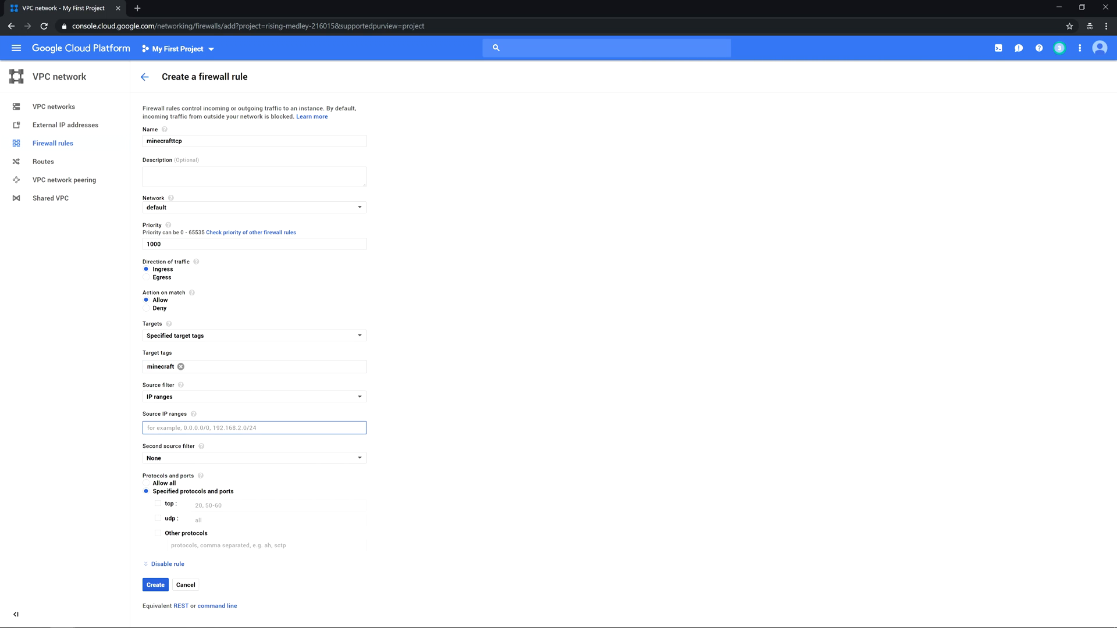
text(0.0.0.0/0)
click(723, 433)
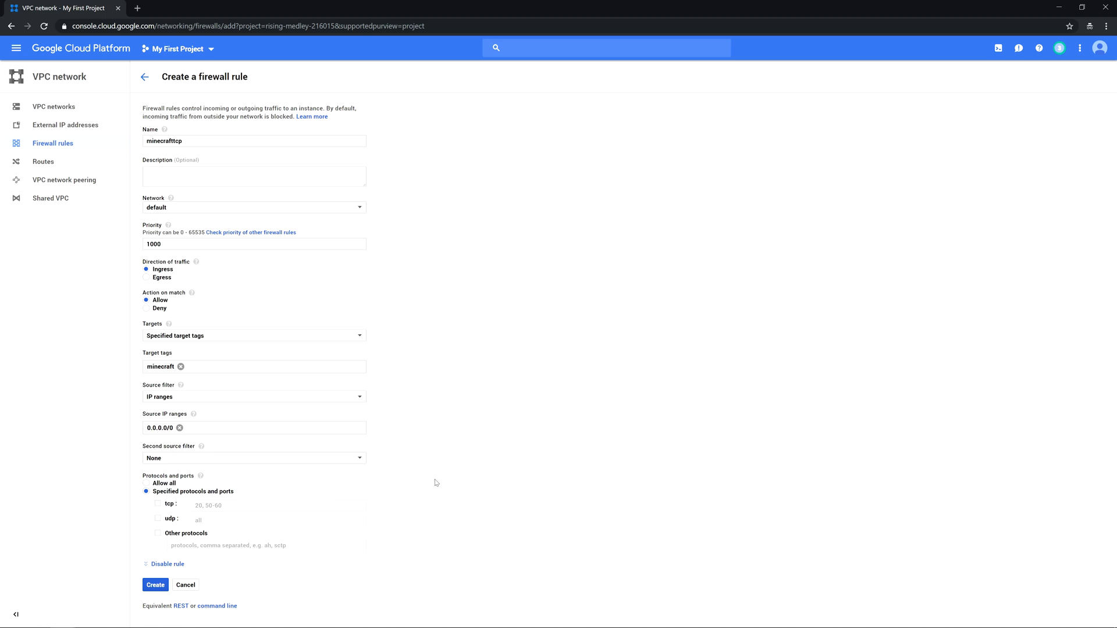
Step: Allow TCP port 25565 under the specified protocols and create the firewall rule
click(158, 503)
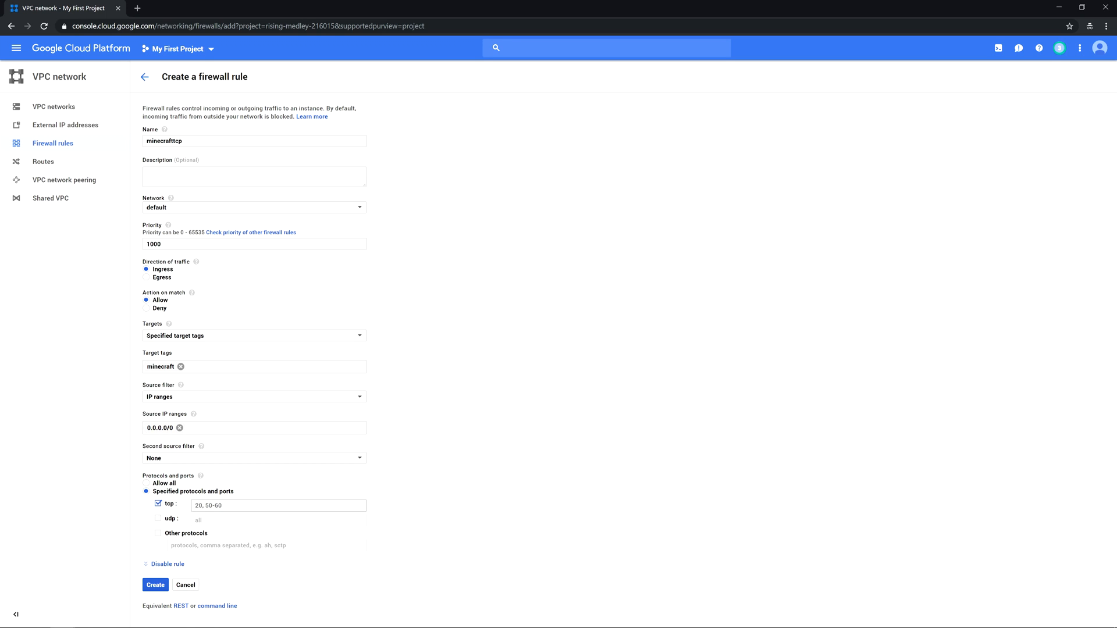
click(256, 505)
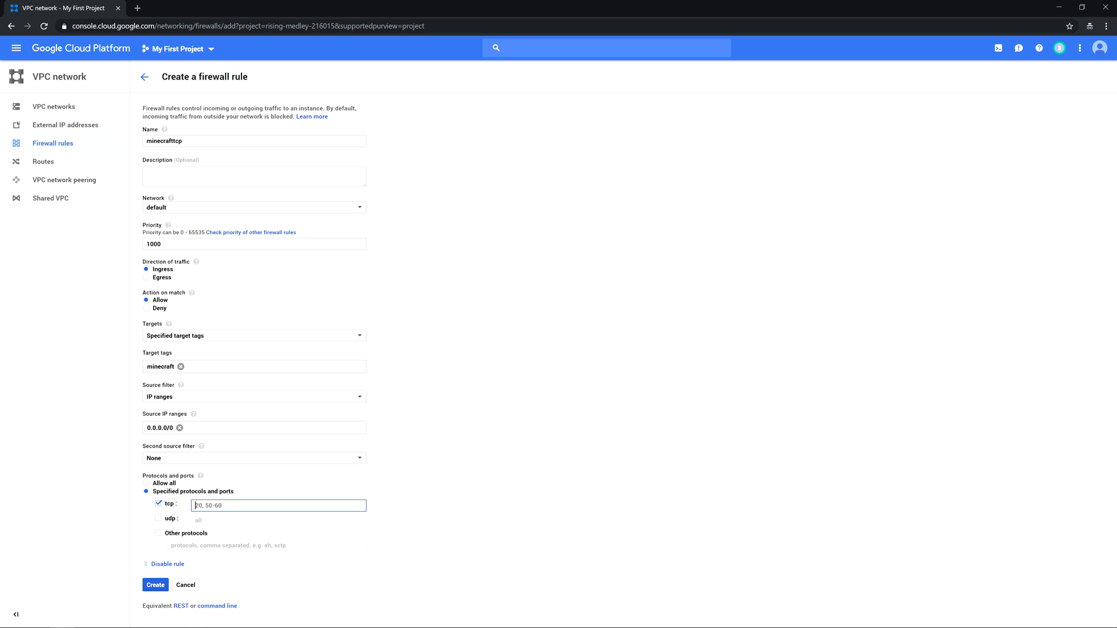
text(25565)
click(605, 497)
click(150, 484)
click(149, 492)
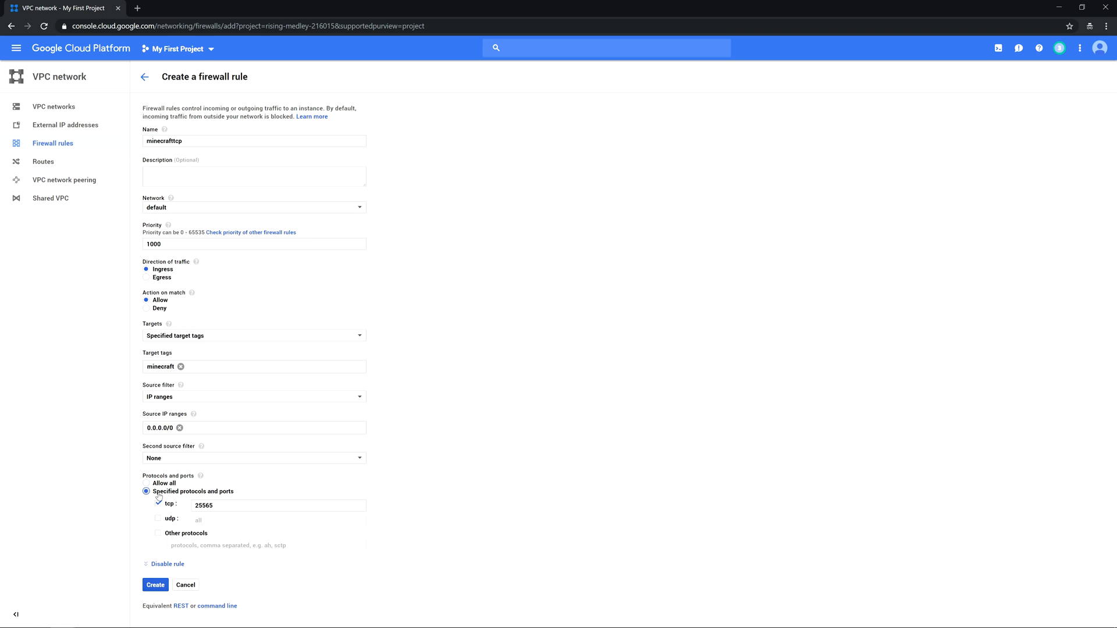
click(219, 506)
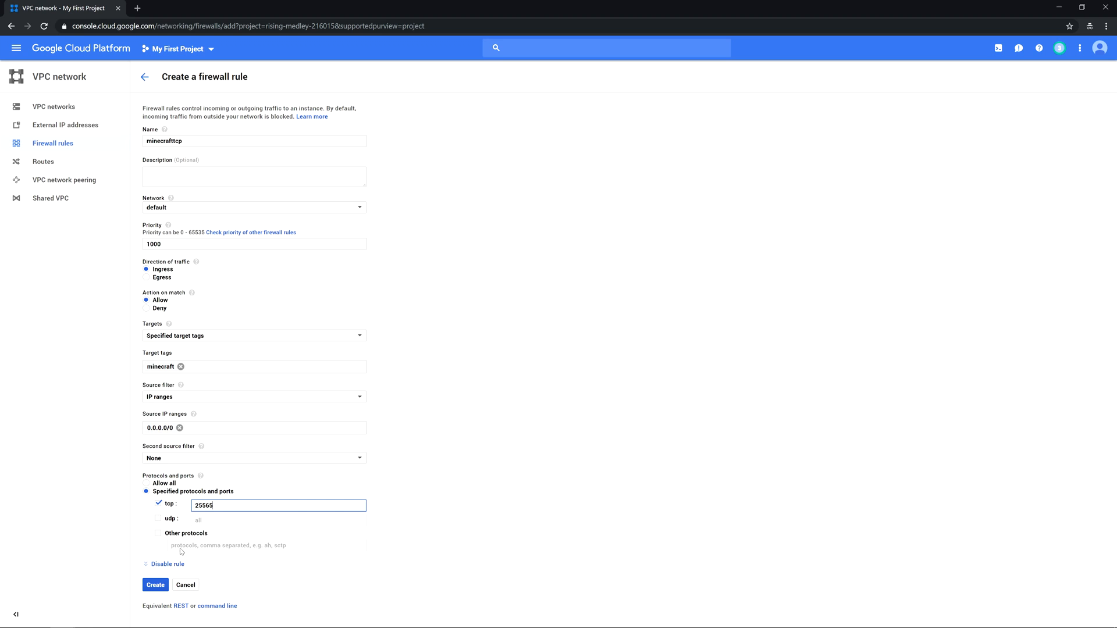
click(156, 586)
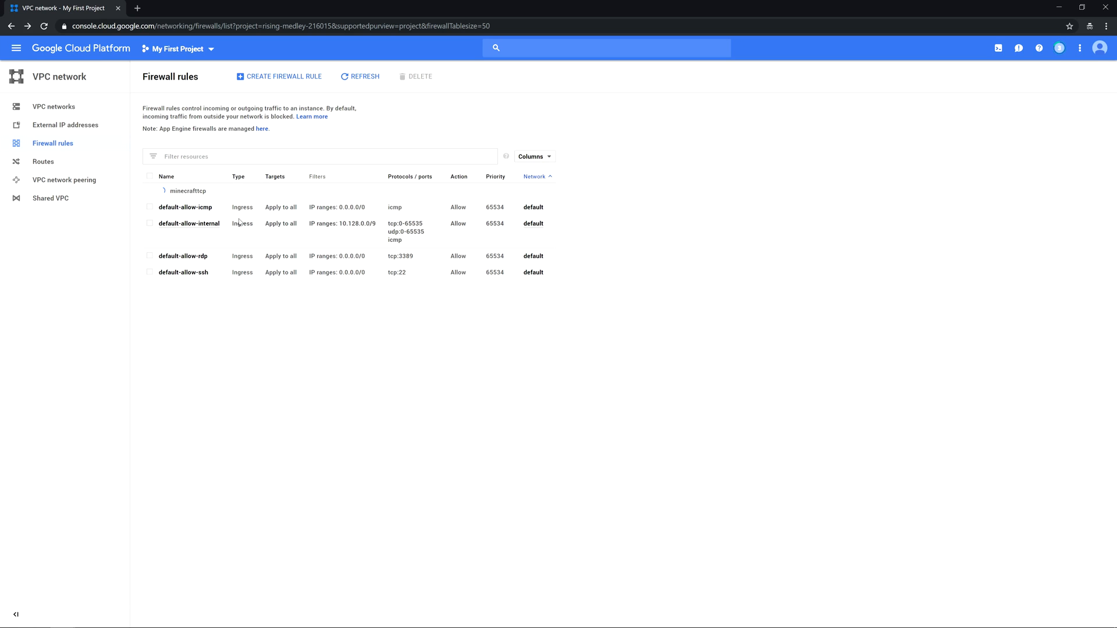
Step: Return to the Compute Engine VM instances and open an SSH session to the minecraft instance
click(17, 48)
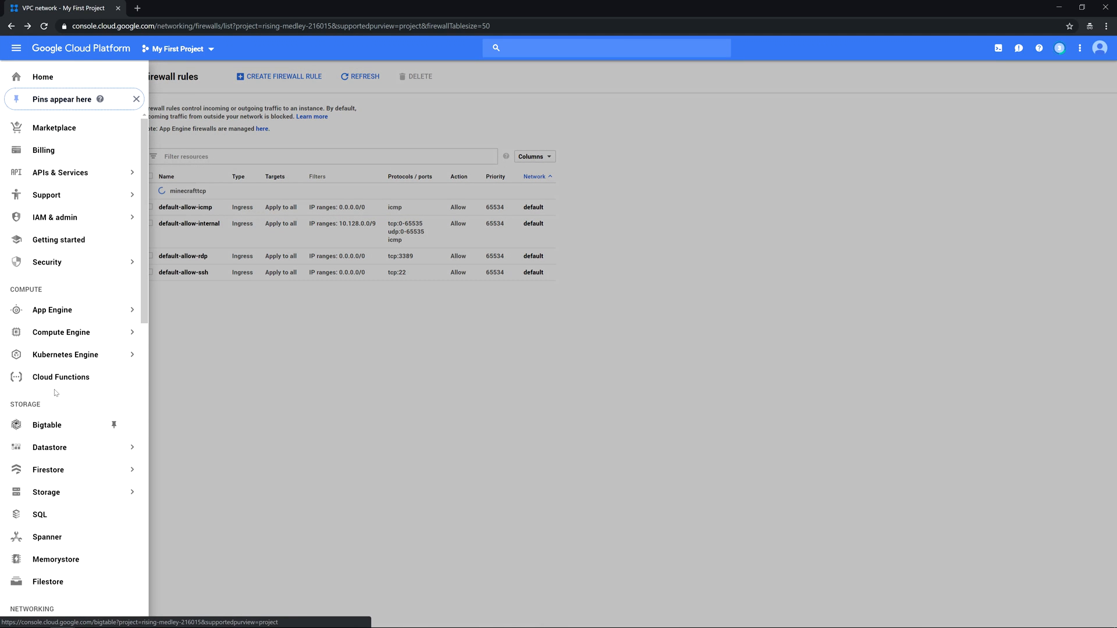
click(66, 335)
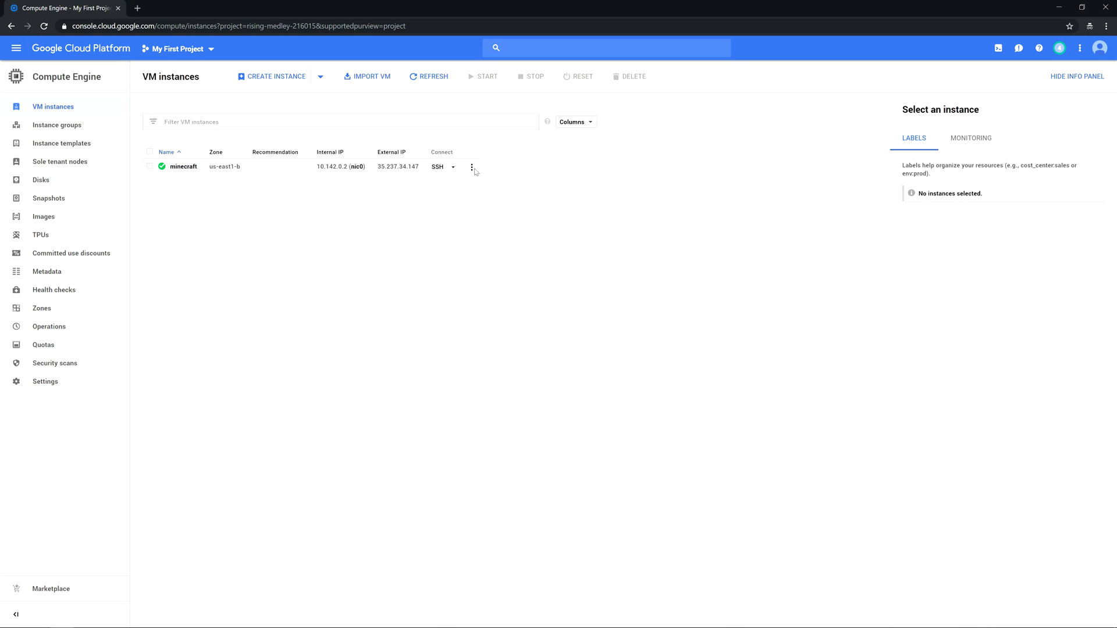
click(437, 168)
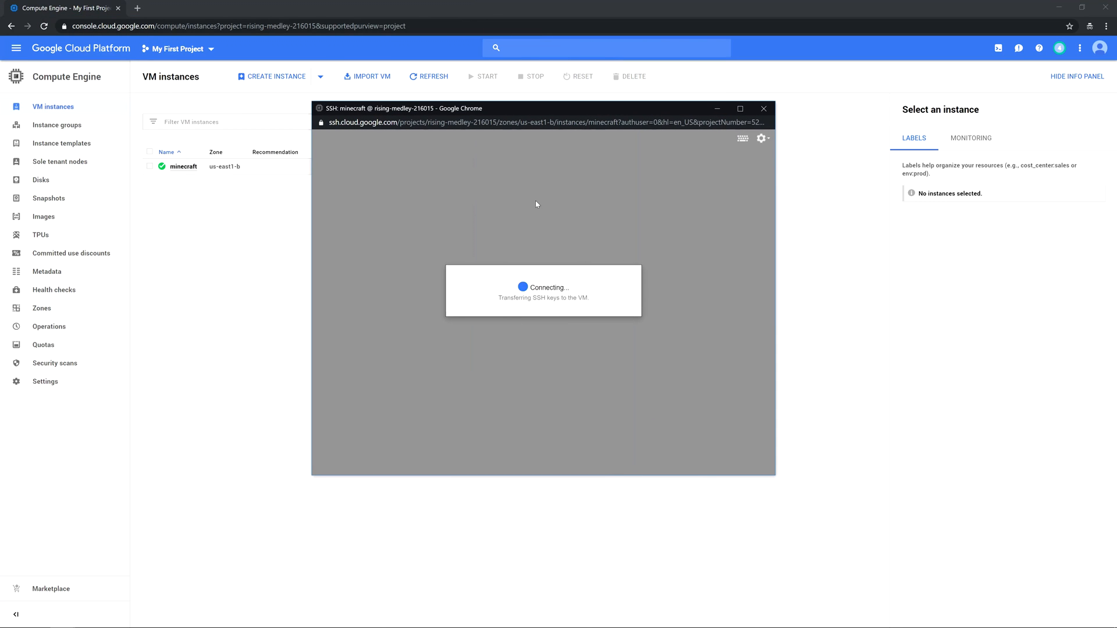
click(535, 200)
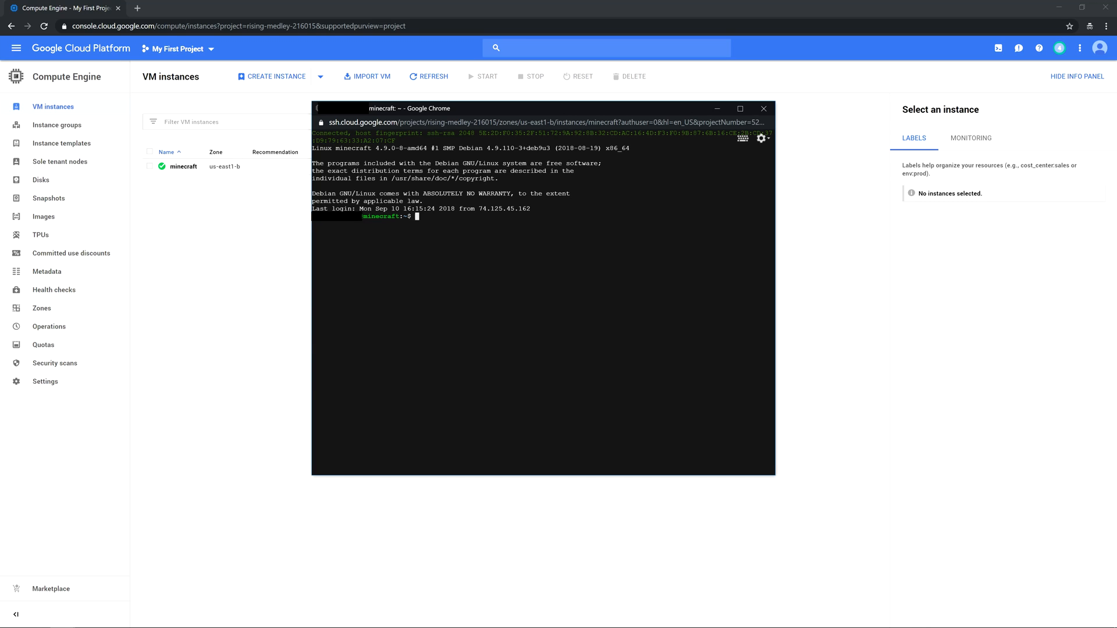
Step: Switch to a root shell with sudo -s and refresh the package lists with apt-get update
text(sudd)
key(BackSpace)
key(BackSpace)
text(do -s)
key(Return)
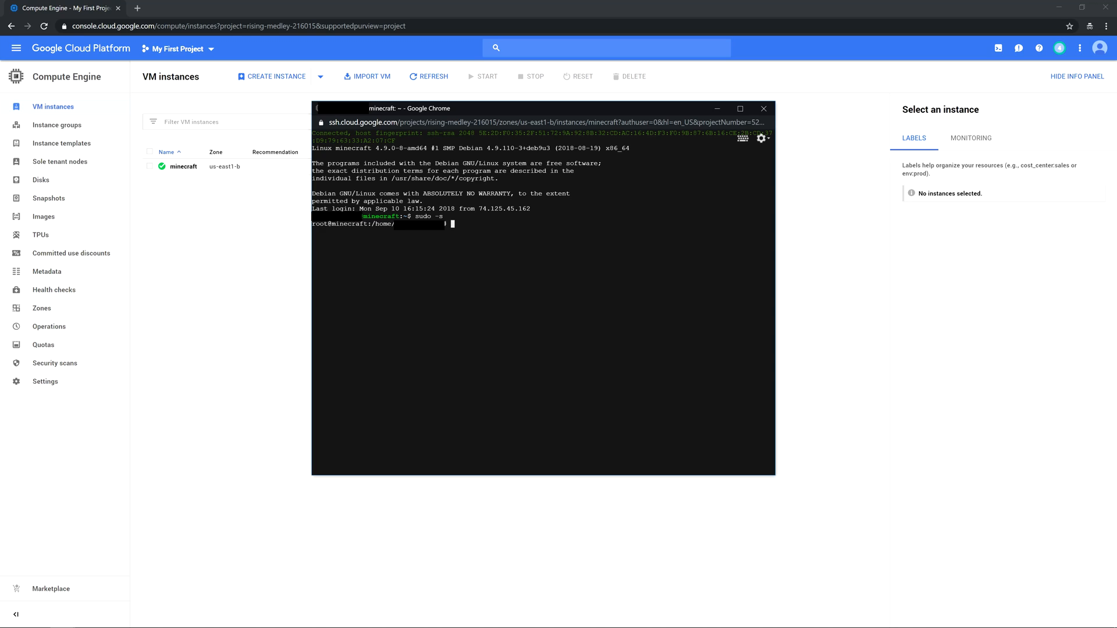
text(apt-get update)
key(Return)
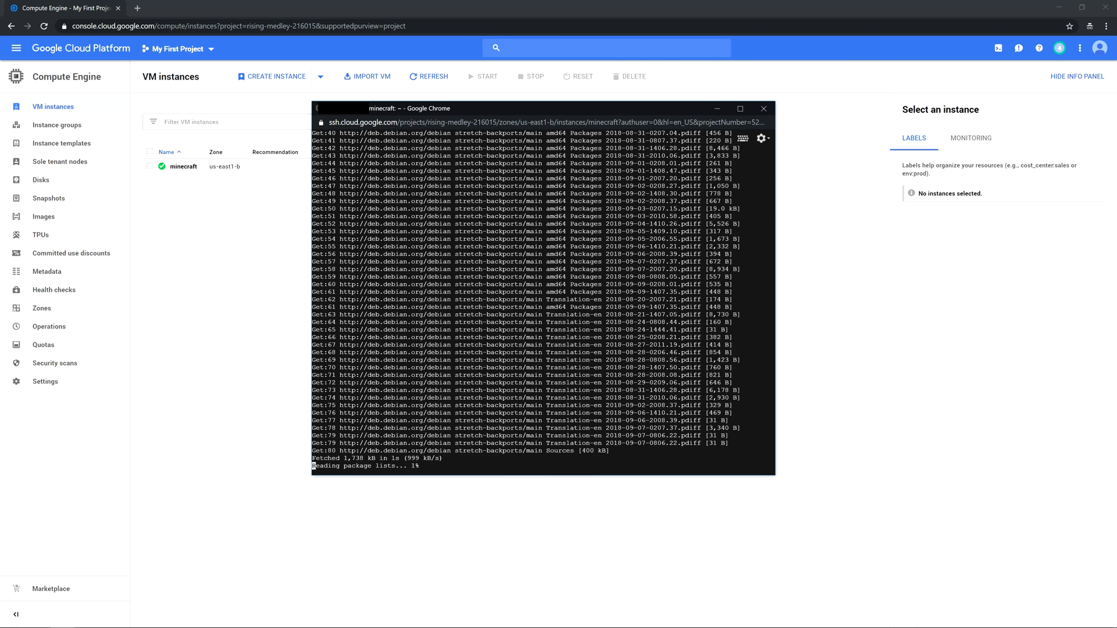
Step: Clear the terminal output
text(cls)
key(Return)
text(clear)
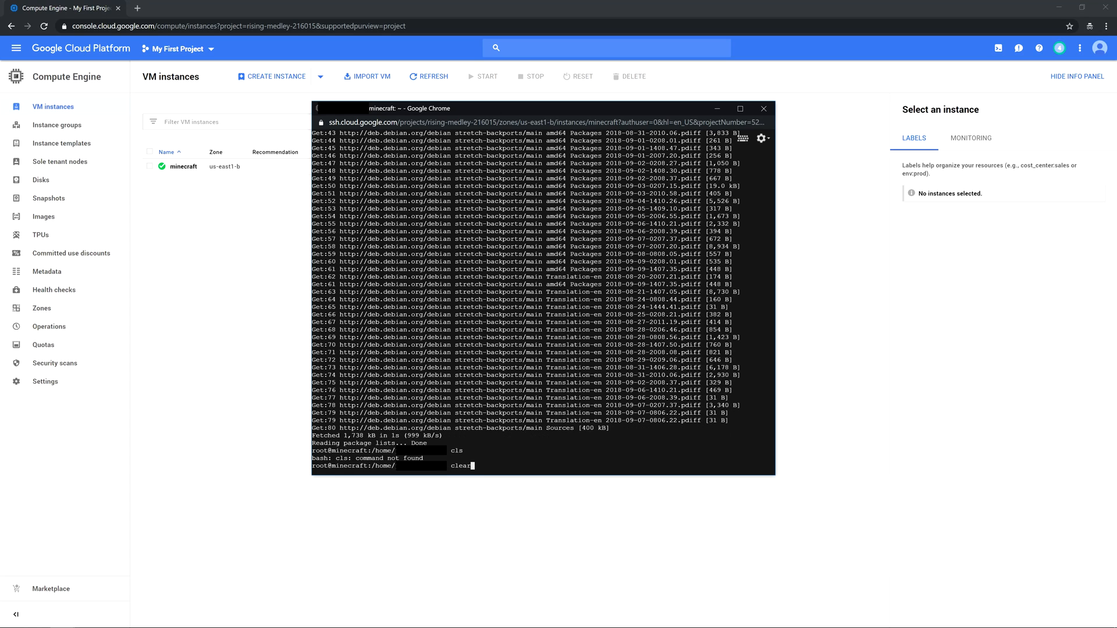
key(Return)
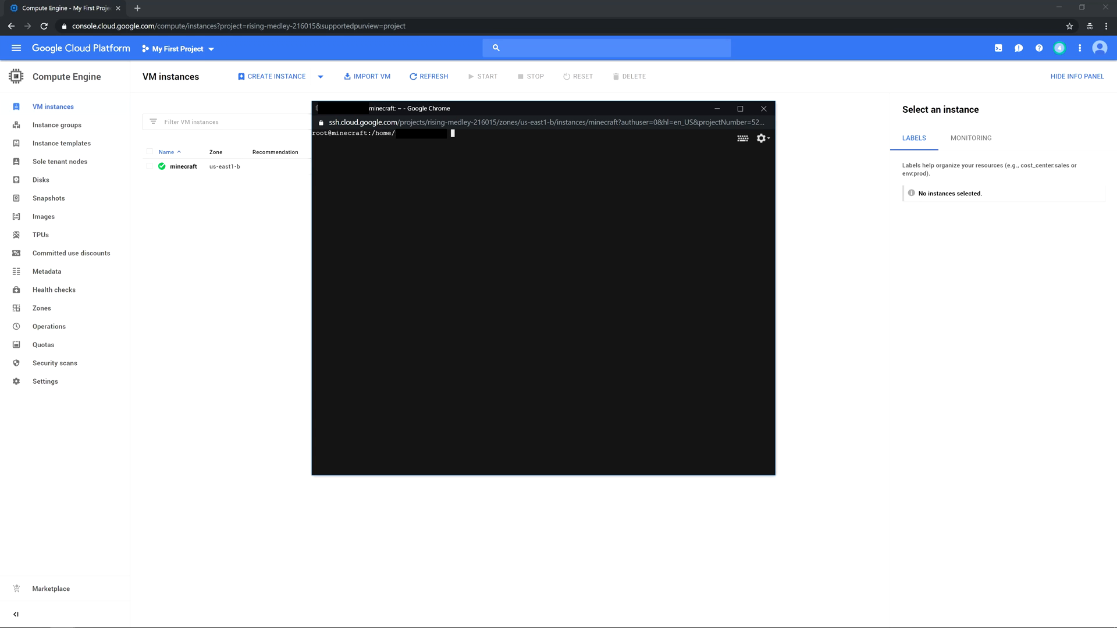
text(sudo)
key(BackSpace)
key(BackSpace)
key(BackSpace)
key(BackSpace)
key(BackSpace)
text(sudo ap)
key(BackSpace)
key(BackSpace)
key(BackSpace)
key(BackSpace)
key(BackSpace)
key(BackSpace)
key(BackSpace)
Step: Install the default-jre package with apt-get and accept the installation
text(apt-get install default-jre)
key(Return)
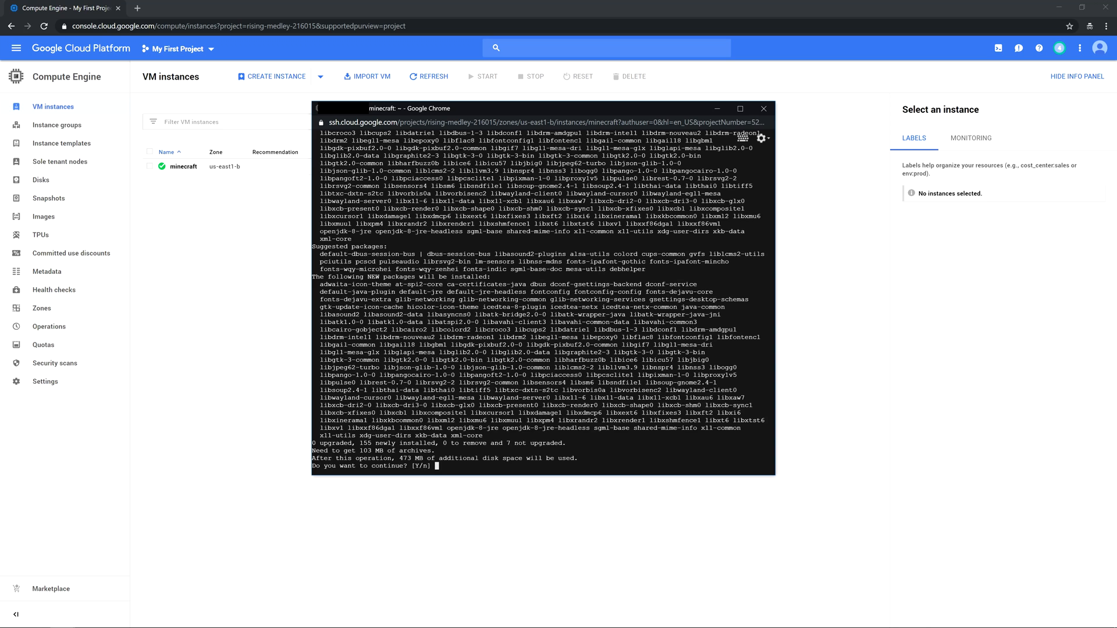
text(y)
key(Return)
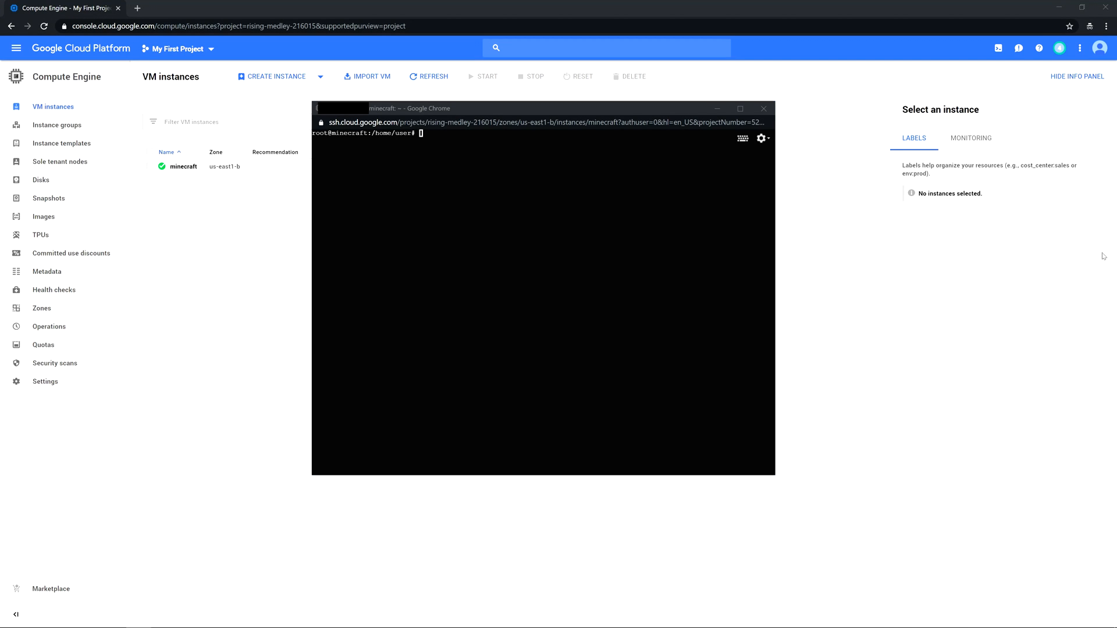
Step: Change to the /home directory and create a directory named minecraft in it
click(704, 211)
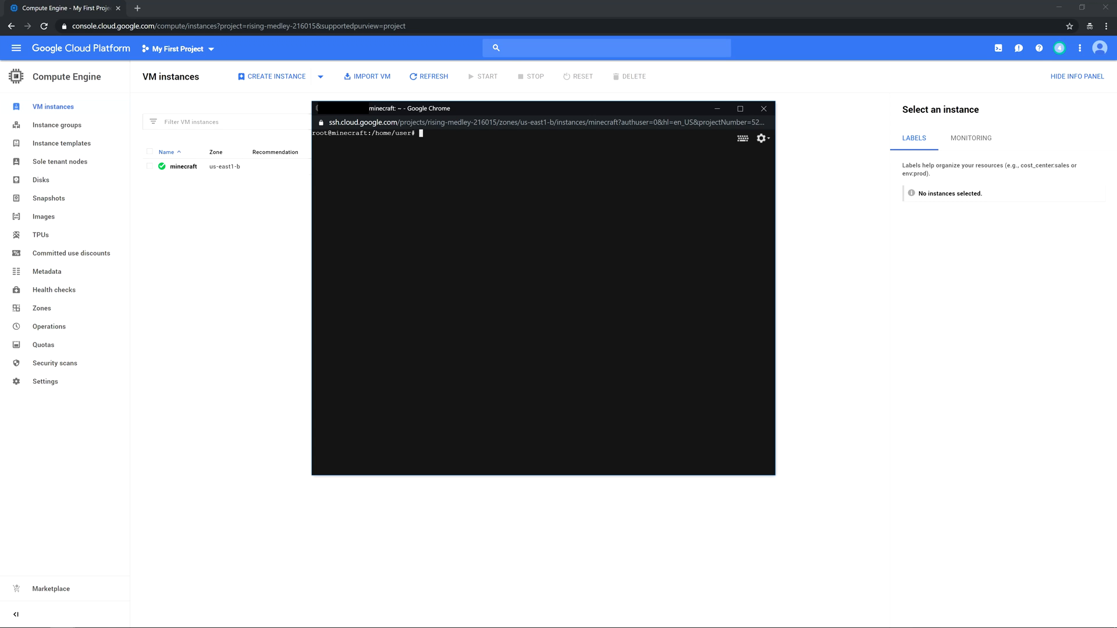
text(cd /home)
key(Return)
text(mkdir minecraft)
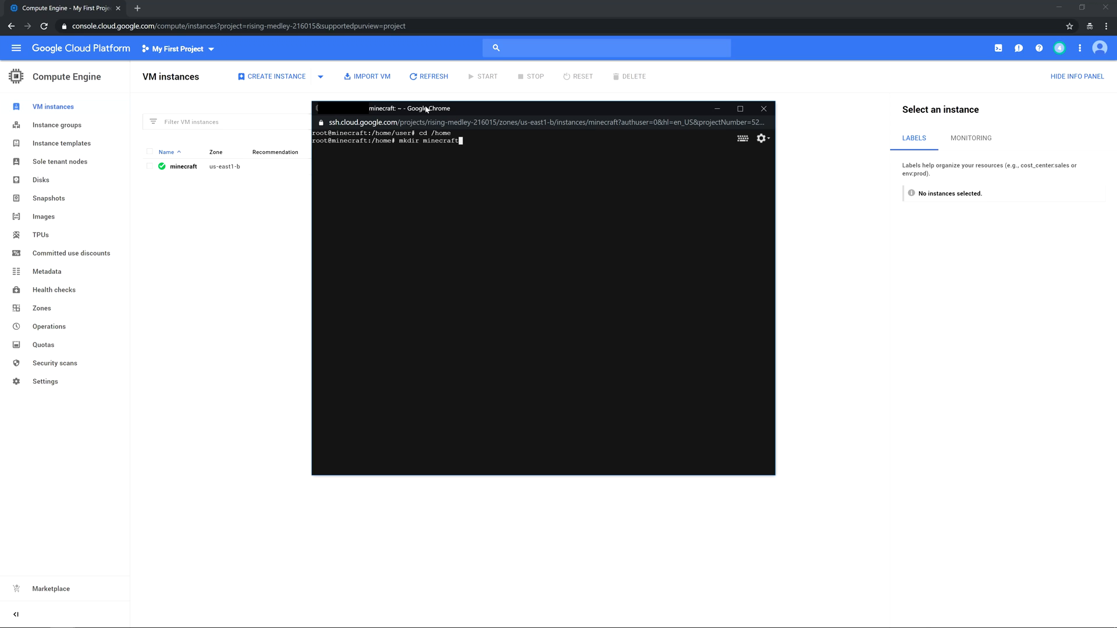
key(Return)
Step: List the contents of /home and change into the minecraft directory
text(ls)
key(Return)
text(cd )
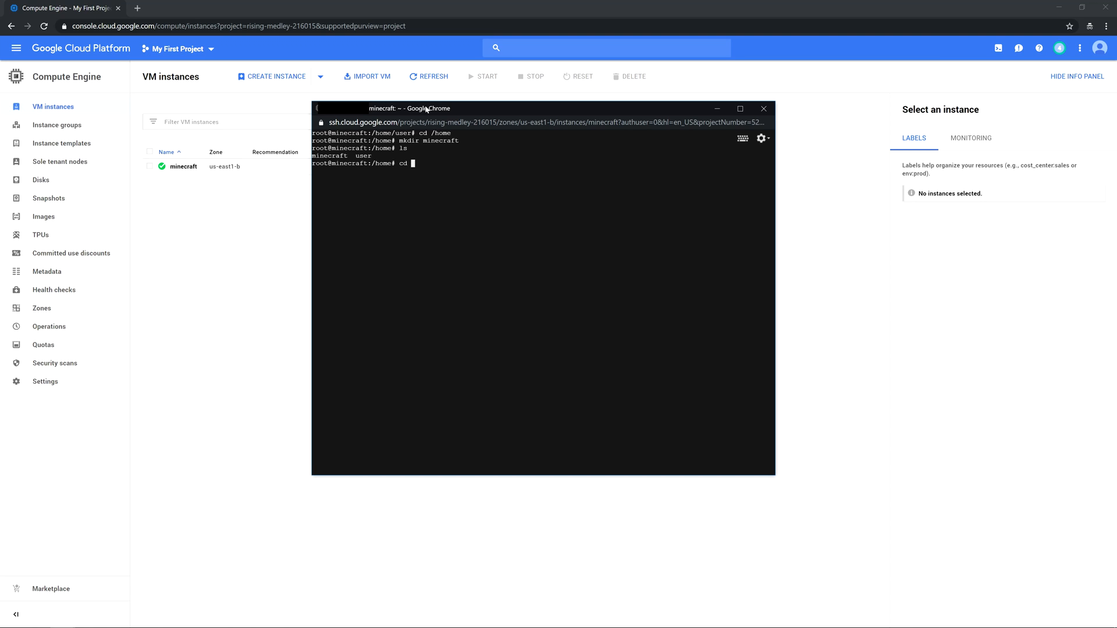
text(minecraft)
key(Return)
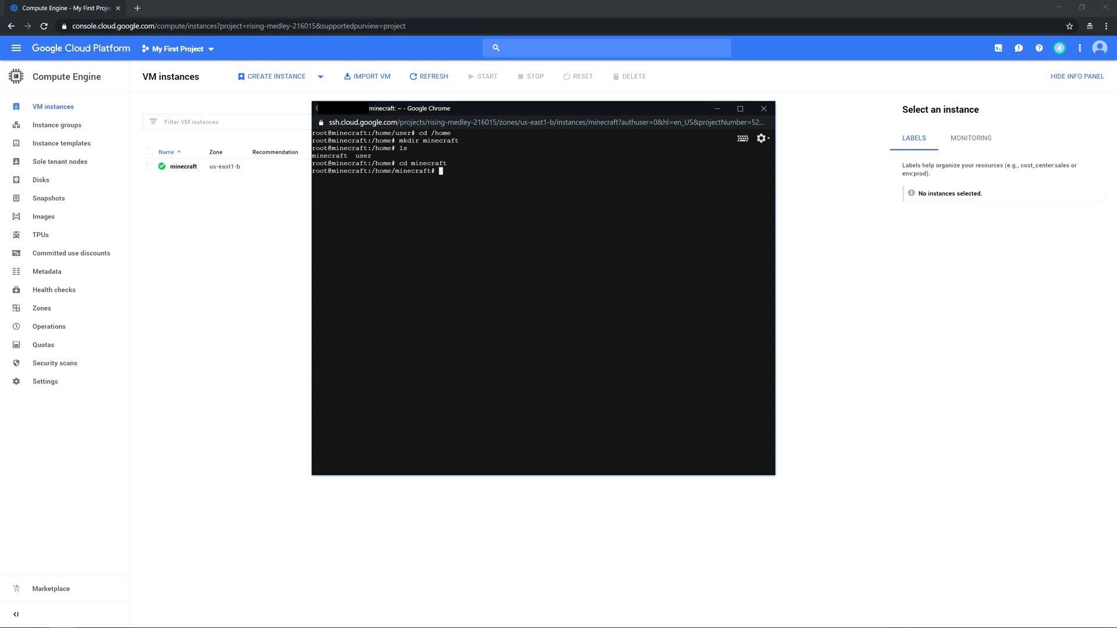
Step: Switch to the MCVersions.net browser window and examine the available stable and snapshot Minecraft server versions
drag(1116, 256, 304, 66)
scroll(213, 257, up, 10)
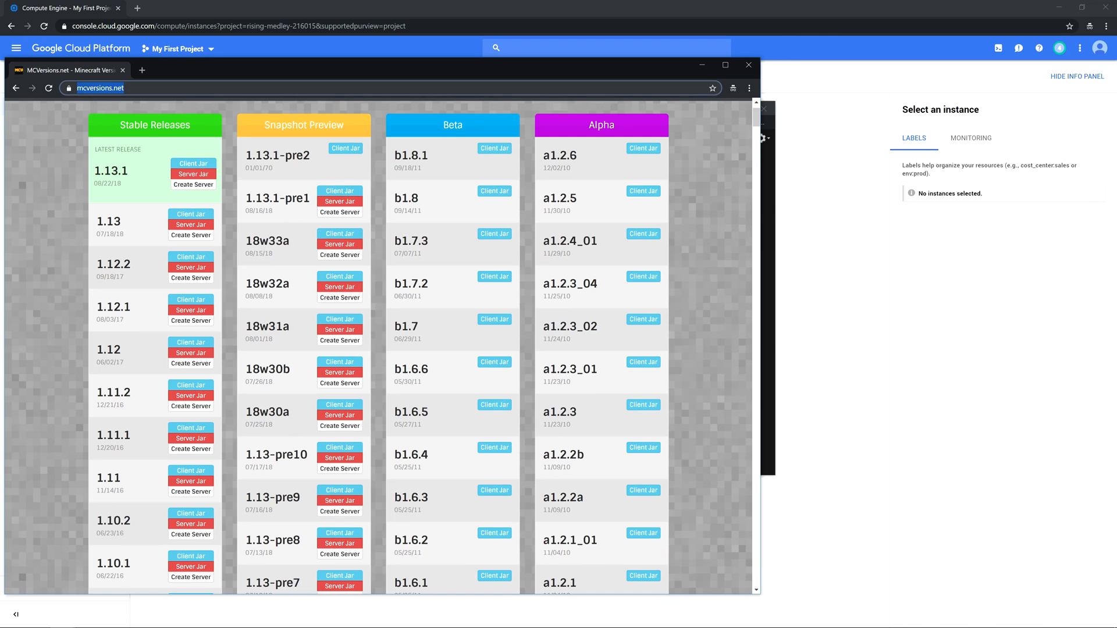
scroll(96, 138, down, 1)
scroll(97, 138, up, 2)
scroll(103, 166, down, 20)
scroll(119, 343, down, 19)
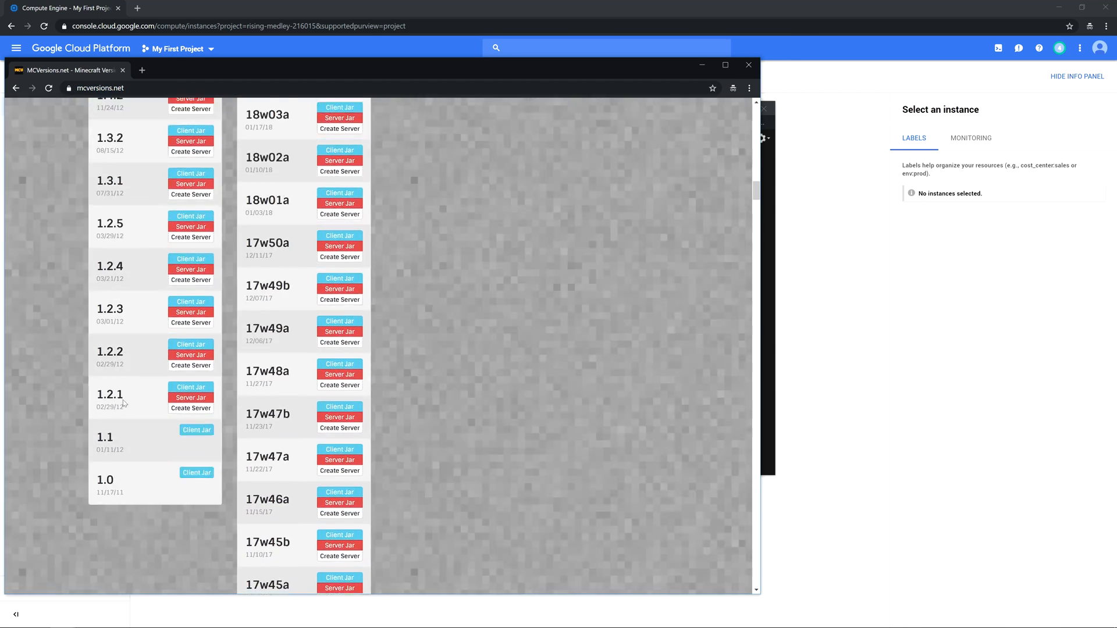
scroll(121, 342, up, 17)
scroll(175, 285, down, 10)
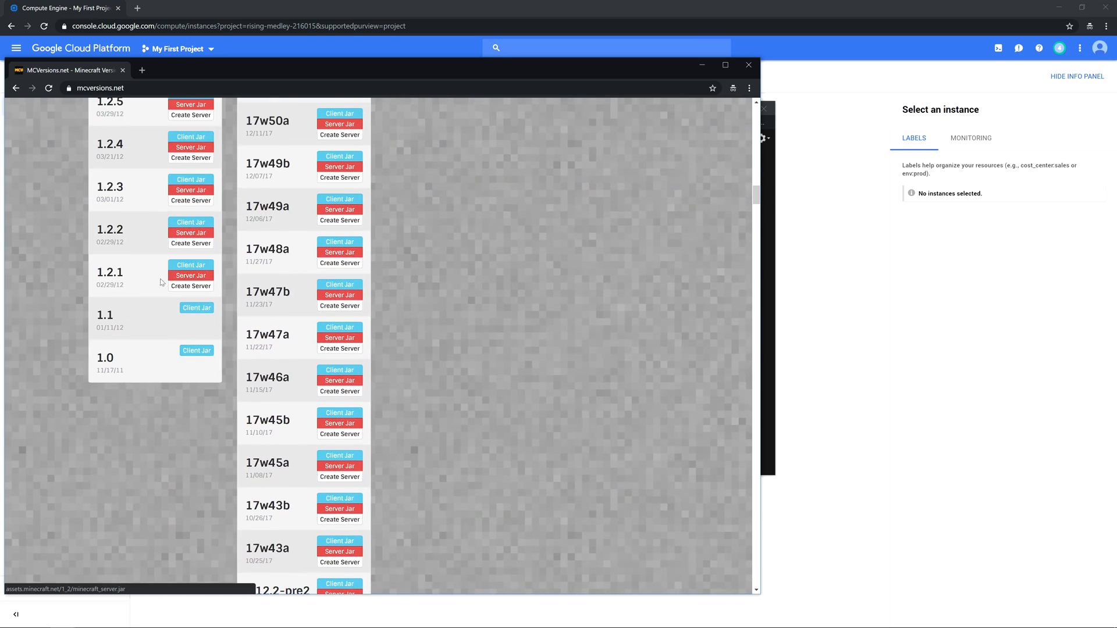
scroll(158, 277, up, 13)
scroll(156, 254, down, 3)
scroll(156, 254, down, 12)
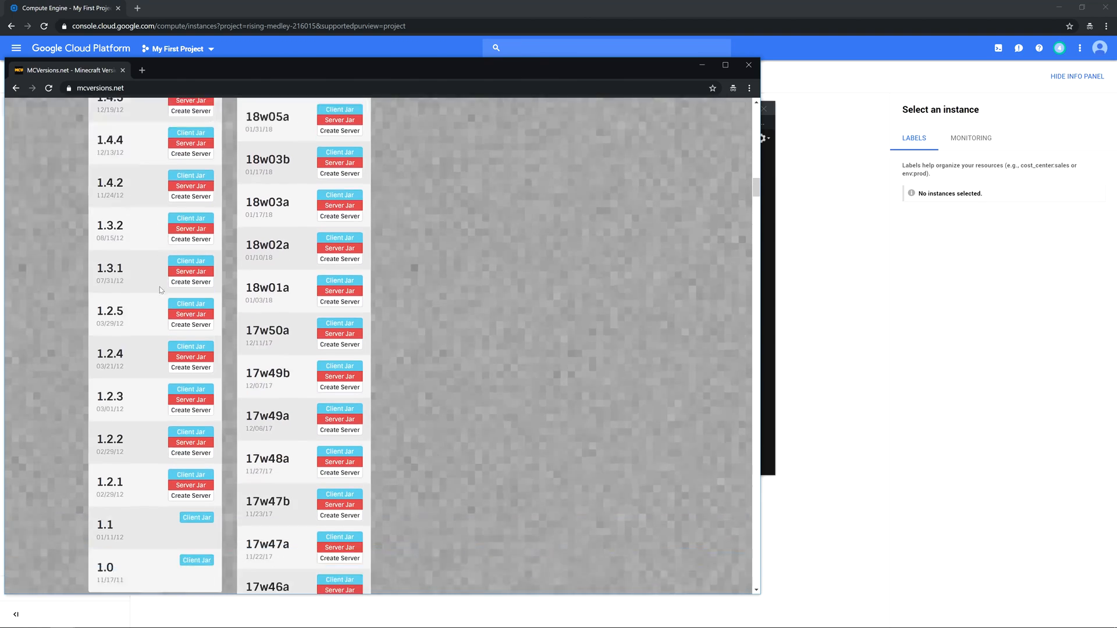
scroll(169, 226, up, 11)
scroll(157, 197, up, 20)
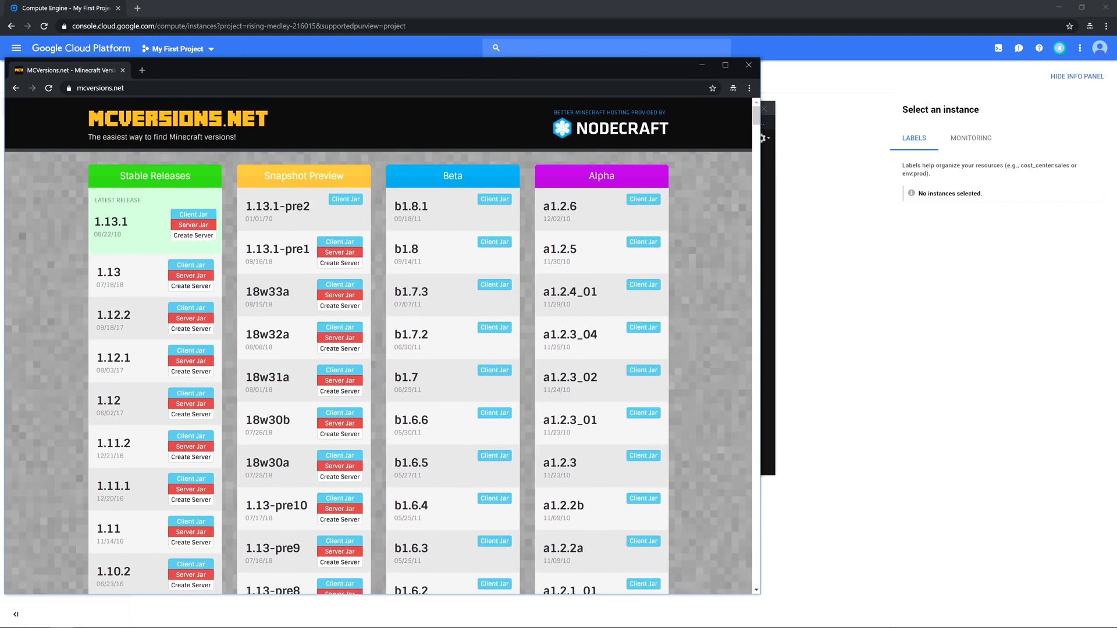
drag(246, 212, 310, 208)
click(369, 220)
Step: Copy the link address of the Server Jar for Minecraft 1.9 from the stable releases
scroll(193, 232, down, 1)
scroll(190, 176, down, 9)
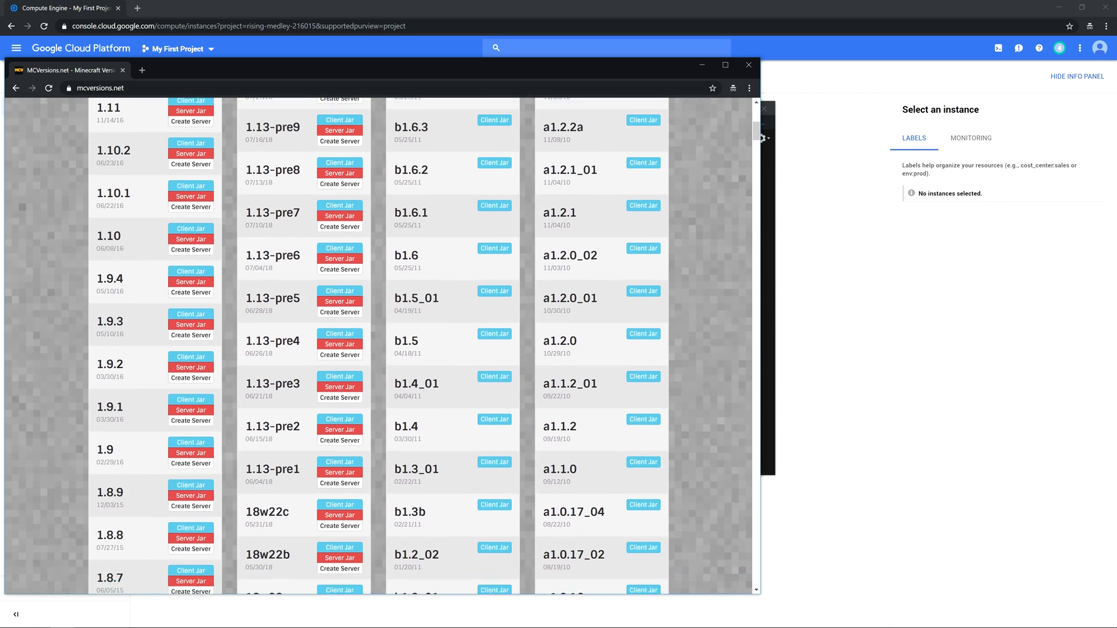
right_click(187, 265)
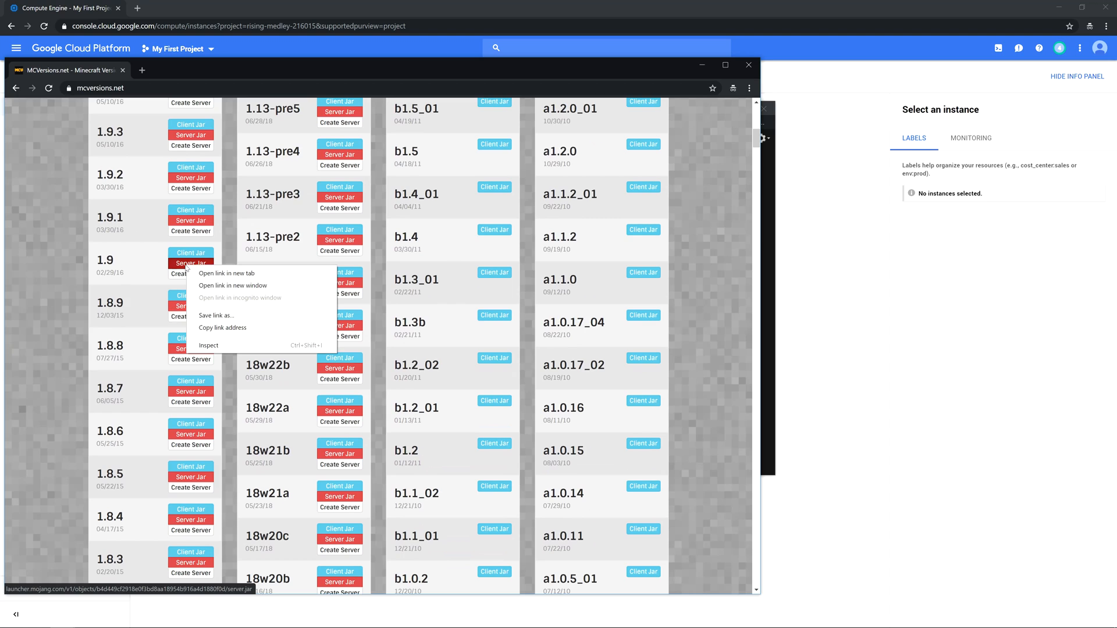
click(229, 328)
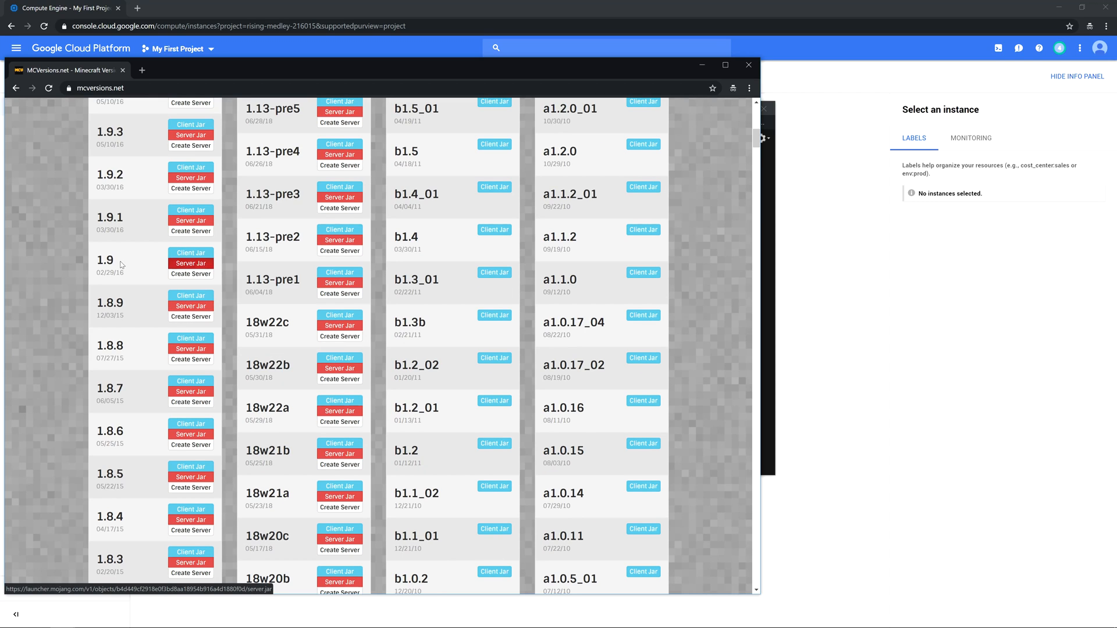
right_click(182, 267)
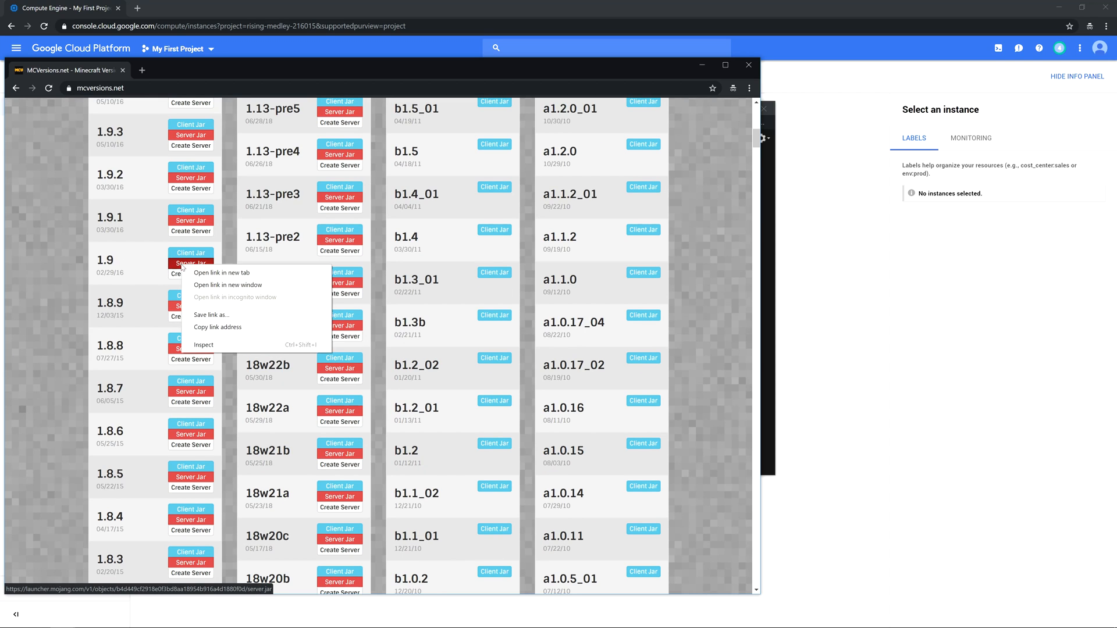
click(221, 329)
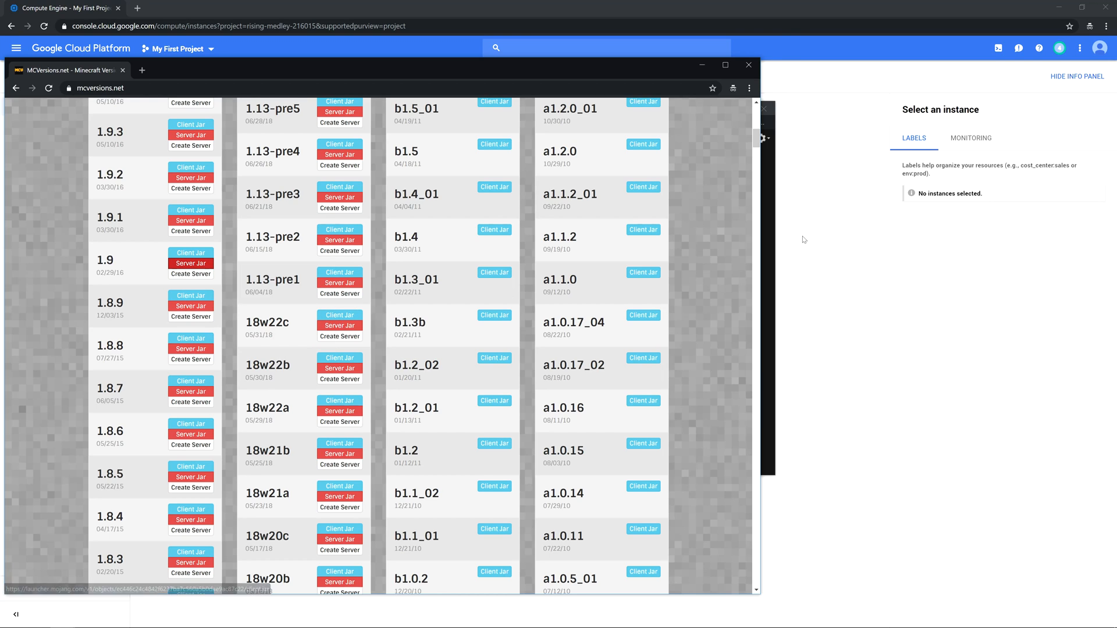
Step: Switch to the SSH terminal, download server.jar from the copied link with wget, and list the directory contents
click(768, 244)
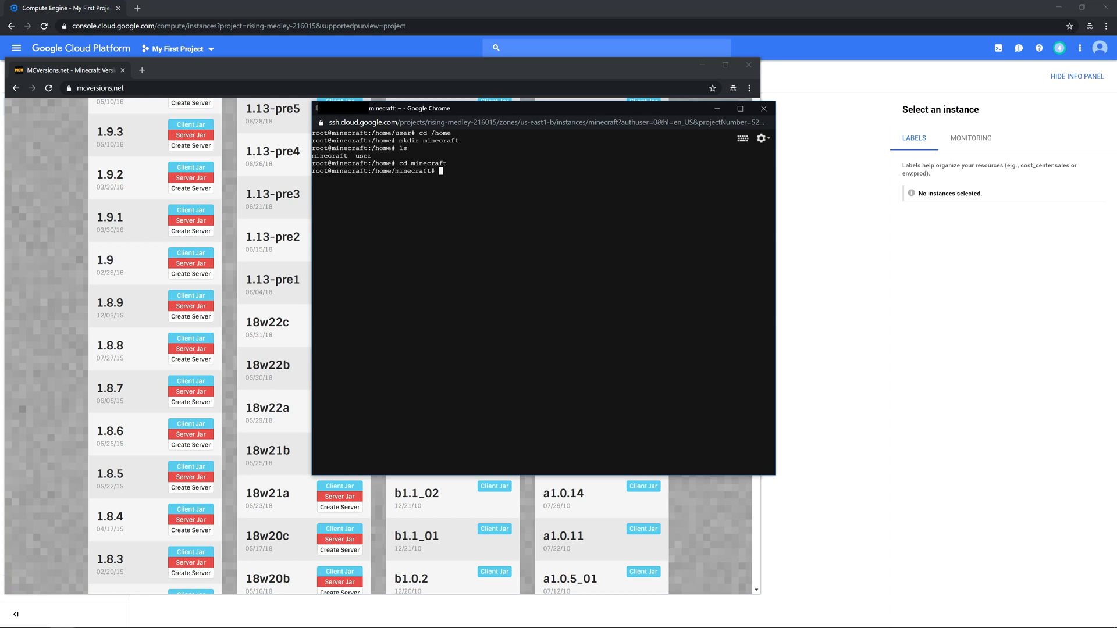
text(wget)
key(ctrl+v)
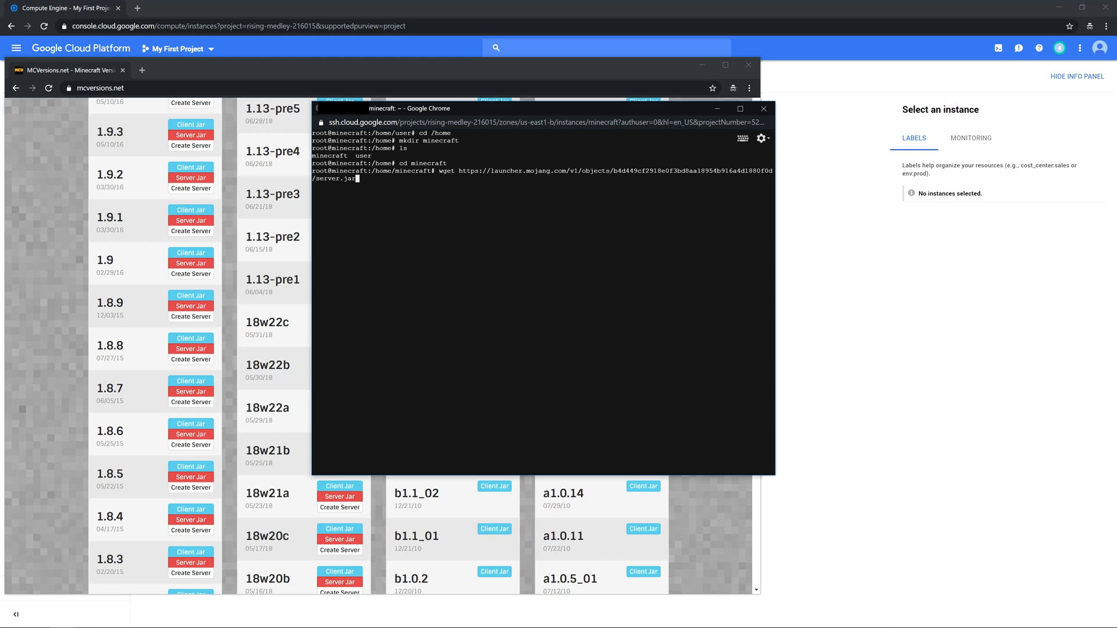
key(Return)
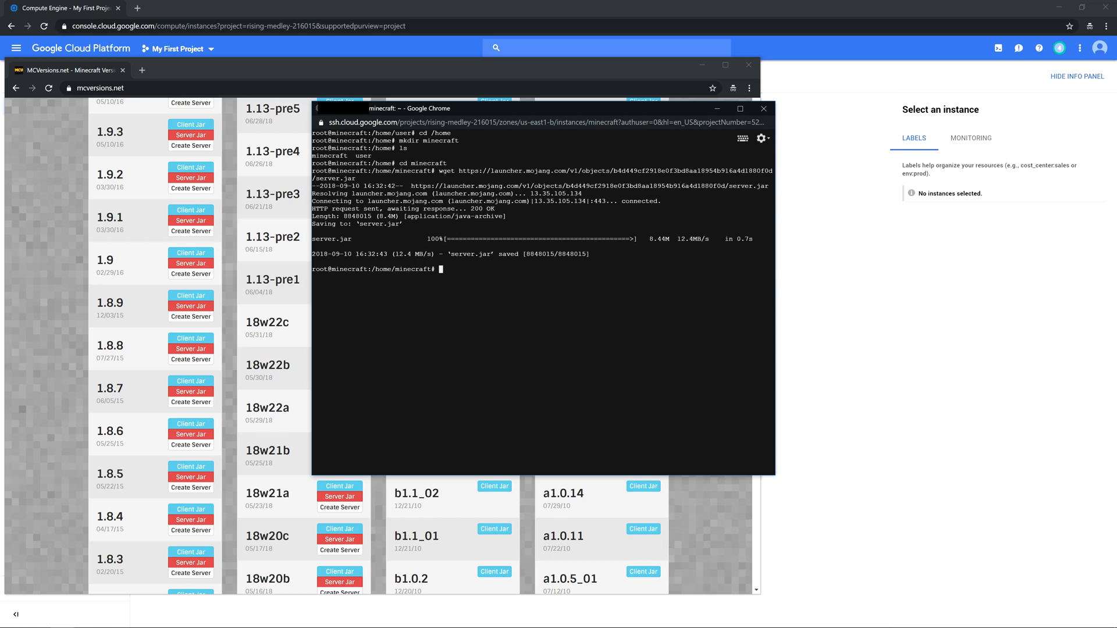
text(ls)
key(Return)
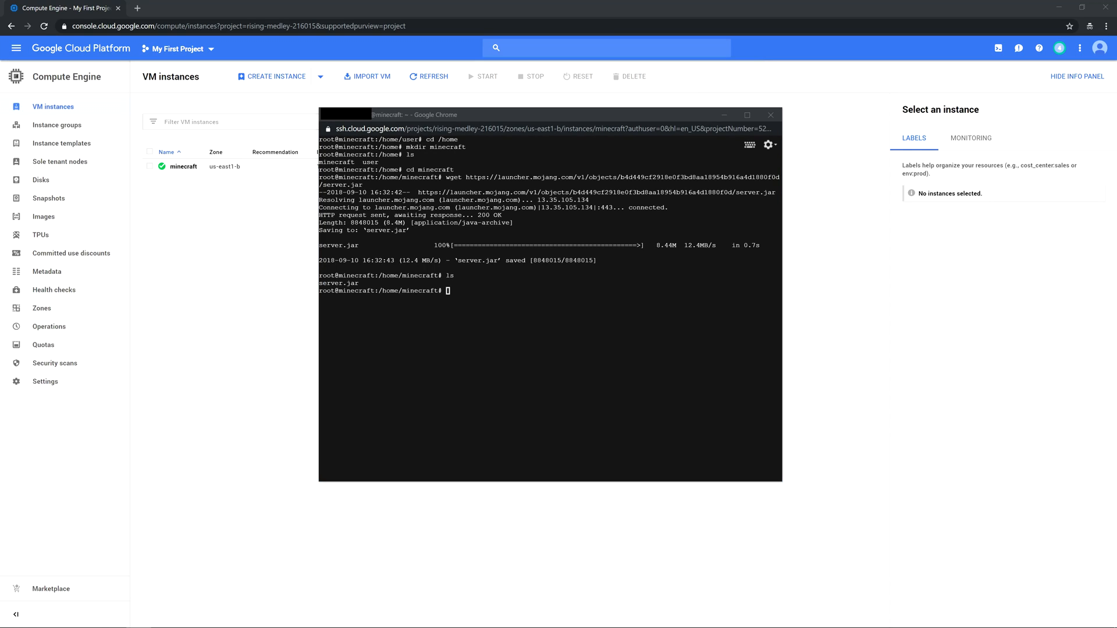
Step: Begin a java command at the prompt with the memory options -Xmx3700M and -Xms512M
click(657, 325)
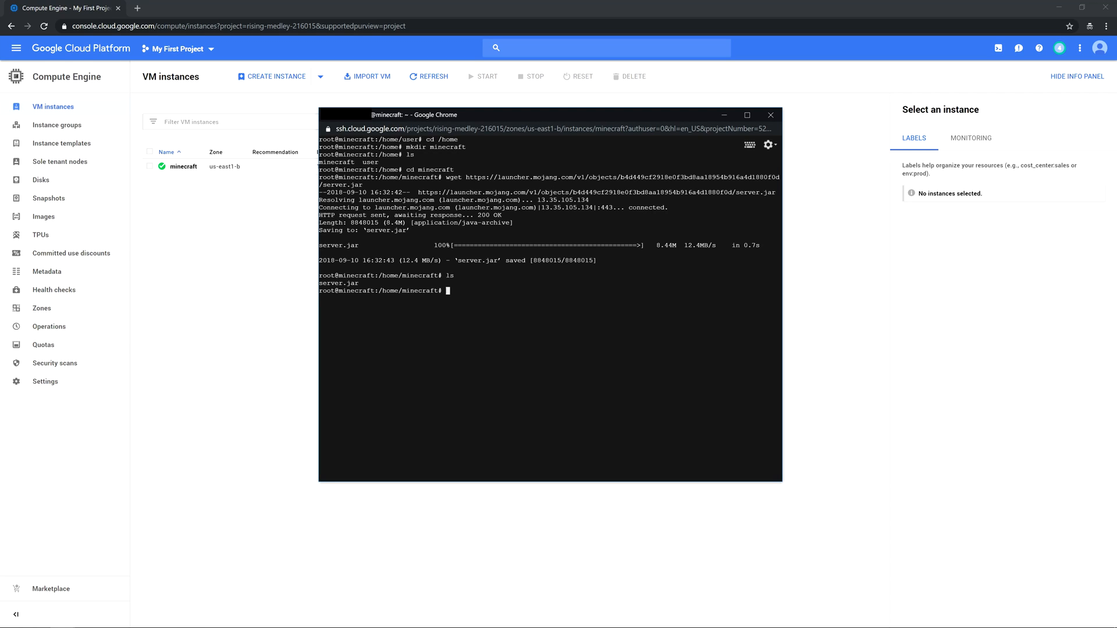
text(j)
key(BackSpace)
text(java)
text(-)
text(Xmx)
text(4096)
key(BackSpace)
key(BackSpace)
key(BackSpace)
key(BackSpace)
text(30)
key(BackSpace)
text(700M -Xms512M)
key(Left)
key(Left)
key(Right)
key(Right)
Step: Complete the java command with -jar server.jar nogui and run it
text(-jar)
drag(359, 283, 319, 283)
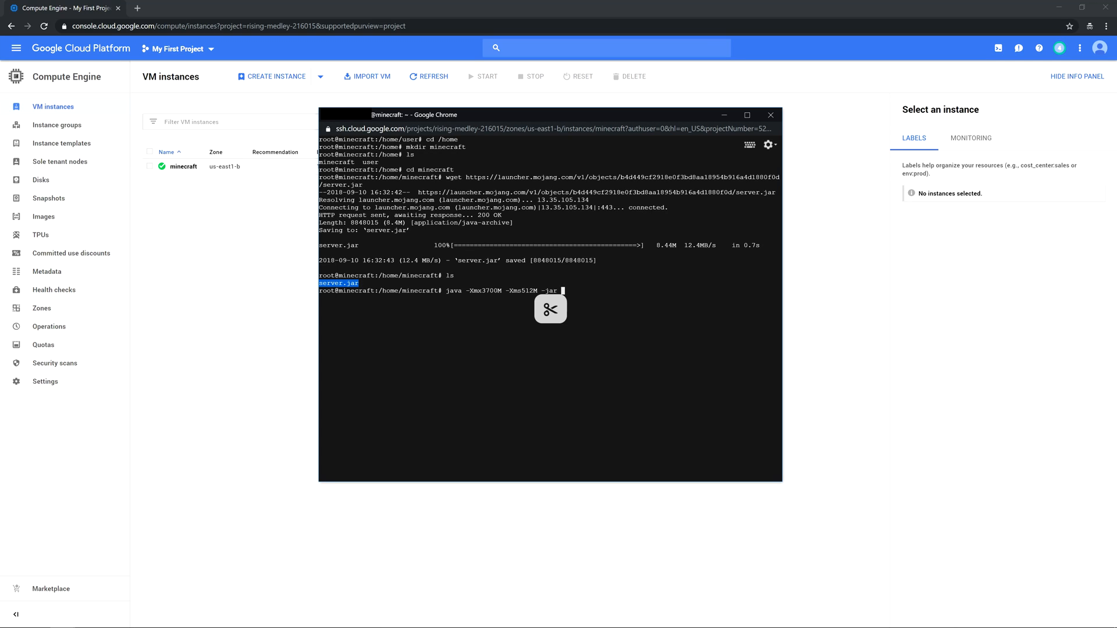
text(server)
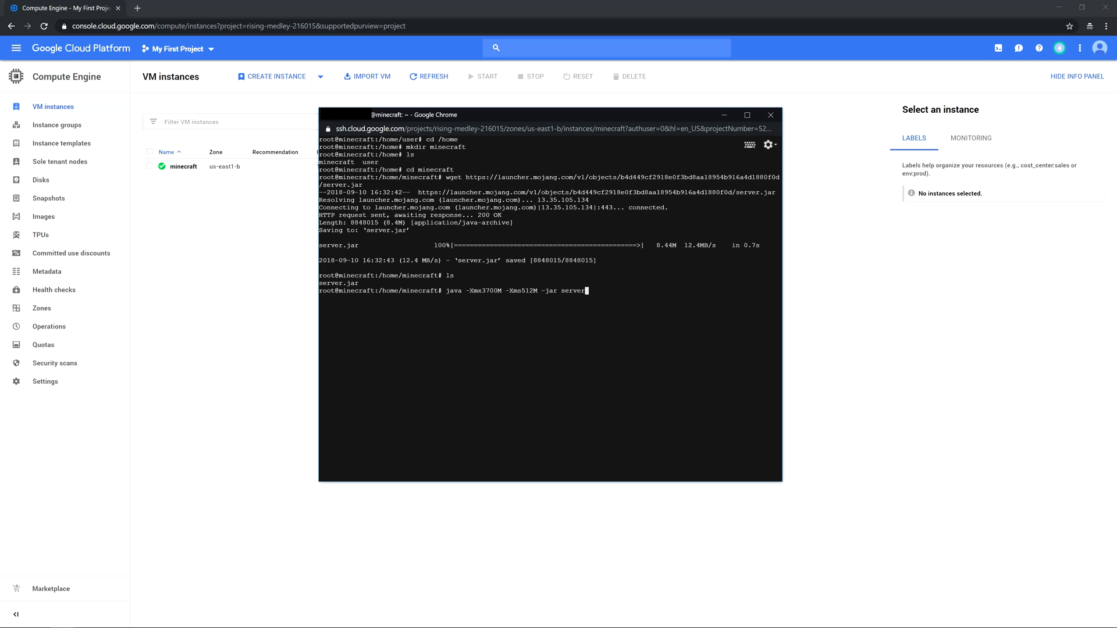
key(BackSpace)
text(.jar nogui)
key(Return)
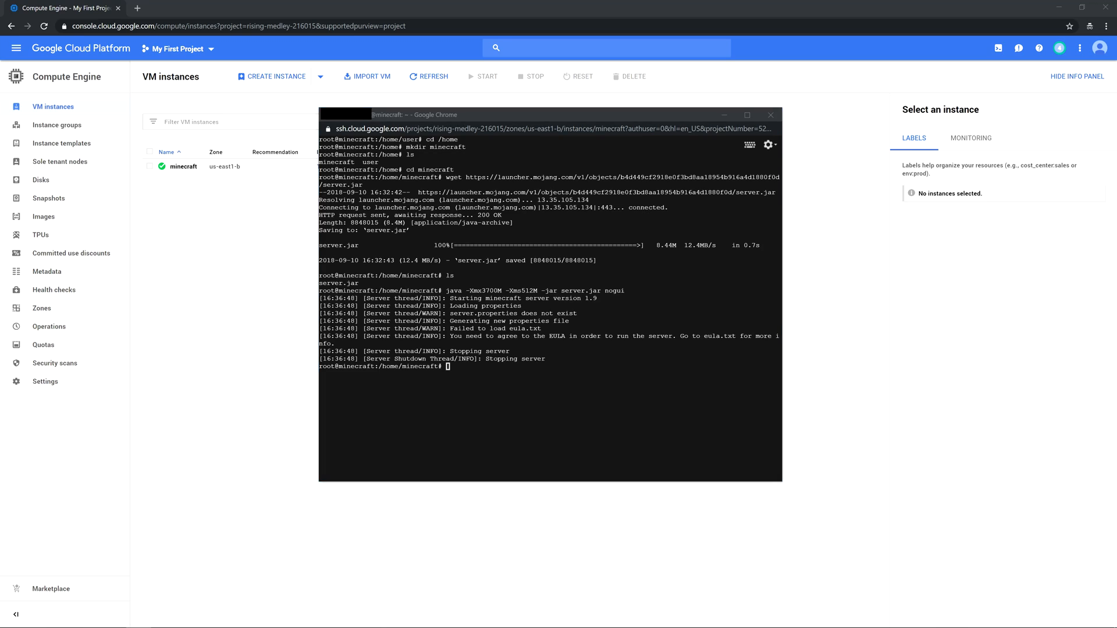
Step: Examine the EULA notice in the server output and list the files in the minecraft directory
key(alt+Tab)
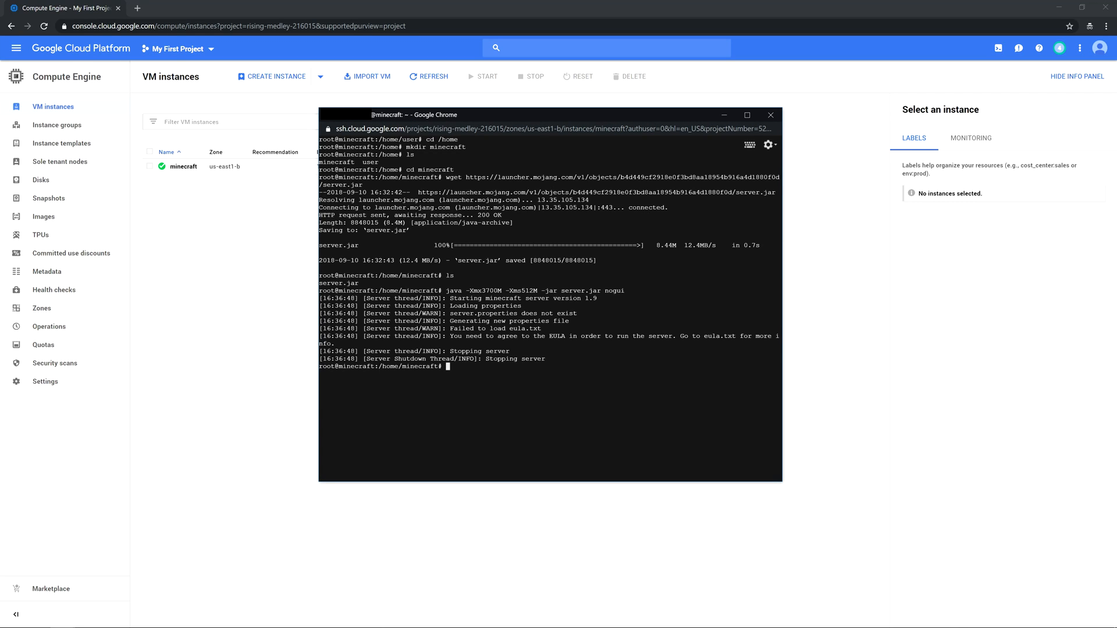
drag(450, 336, 336, 344)
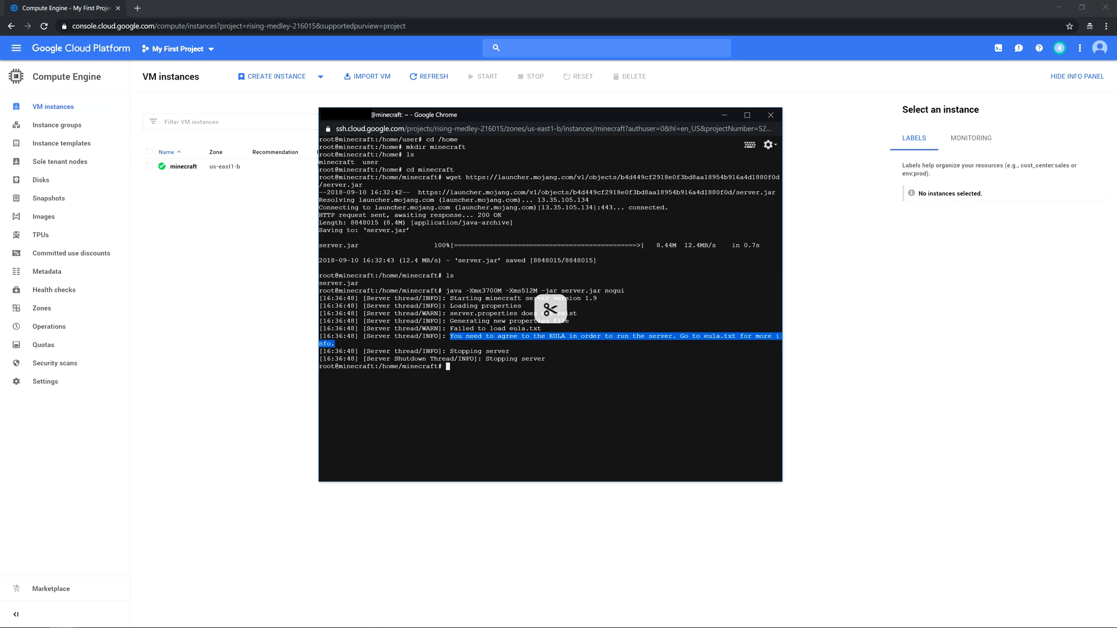
click(373, 378)
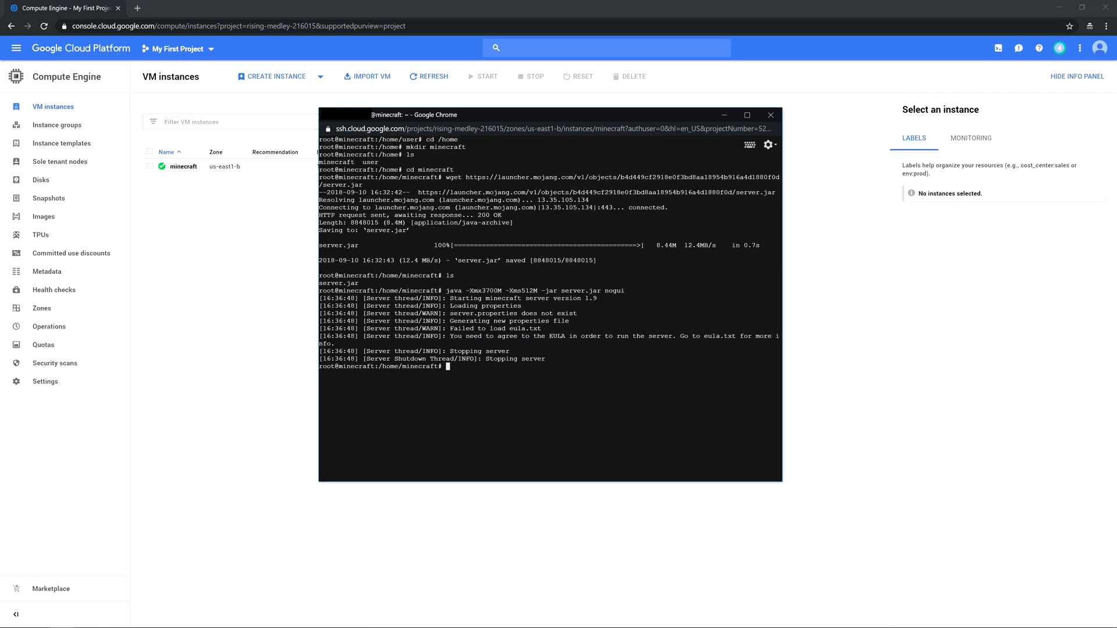
text(ls)
key(Return)
drag(447, 382, 358, 374)
click(319, 374)
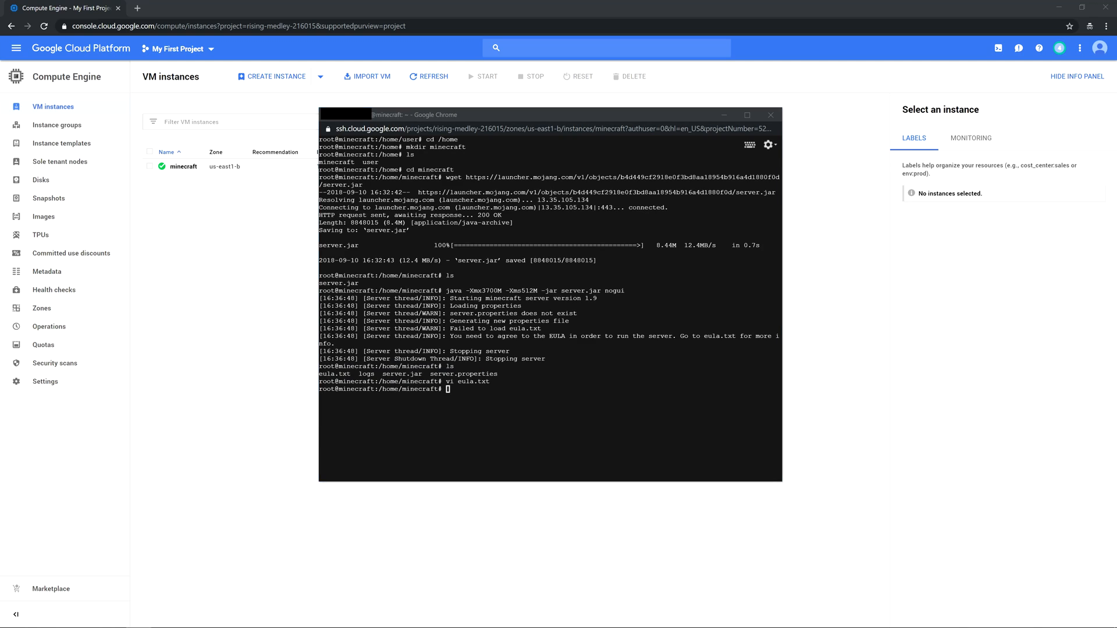
Step: Open eula.txt in the vi editor
key(alt+Tab)
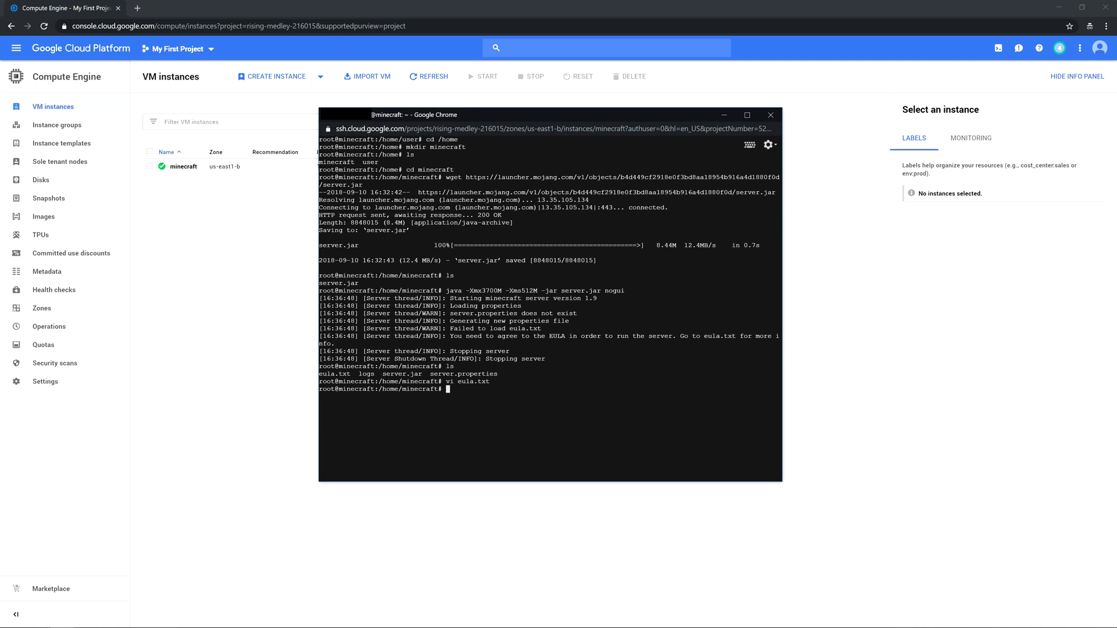
text(c)
key(BackSpace)
drag(490, 382, 446, 382)
click(445, 381)
text(vi eula.txt)
key(Return)
Step: Edit the last line of eula.txt in insert mode so that it reads eula=true
key(Down)
key(Down)
key(Right)
key(Right)
key(Right)
key(Right)
key(i)
key(Right)
key(Right)
key(Right)
key(Right)
key(Right)
key(Right)
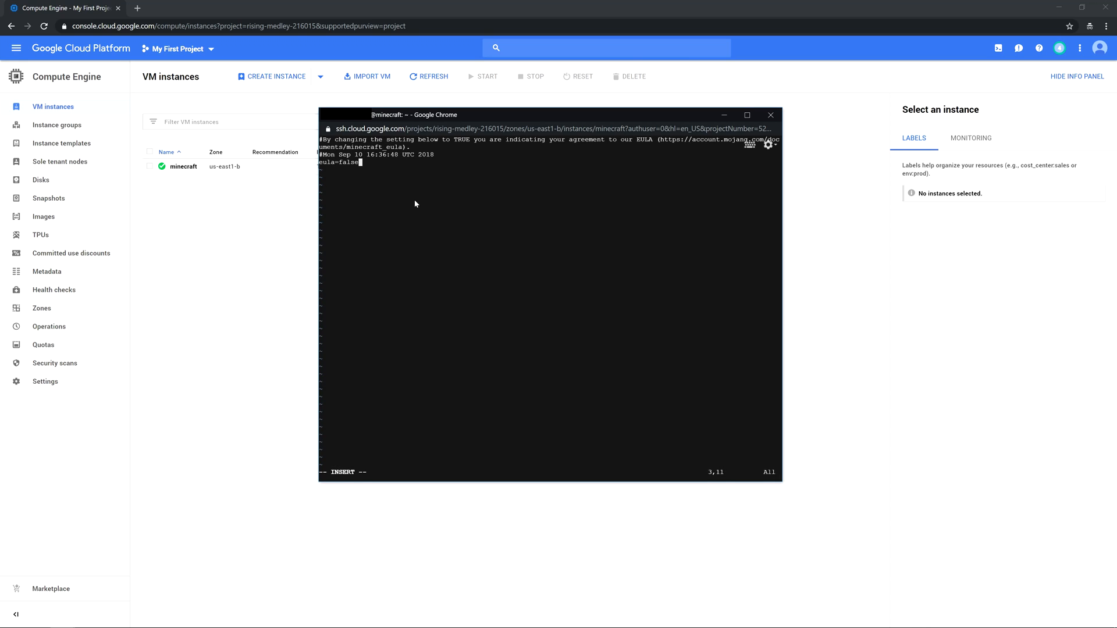
key(BackSpace)
key(BackSpace)
key(BackSpace)
key(BackSpace)
key(BackSpace)
key(BackSpace)
text(=true)
Step: Leave insert mode, save eula.txt and quit vi with :wq
key(Escape)
text(:wq)
key(Left)
key(Left)
key(Right)
key(Right)
key(Return)
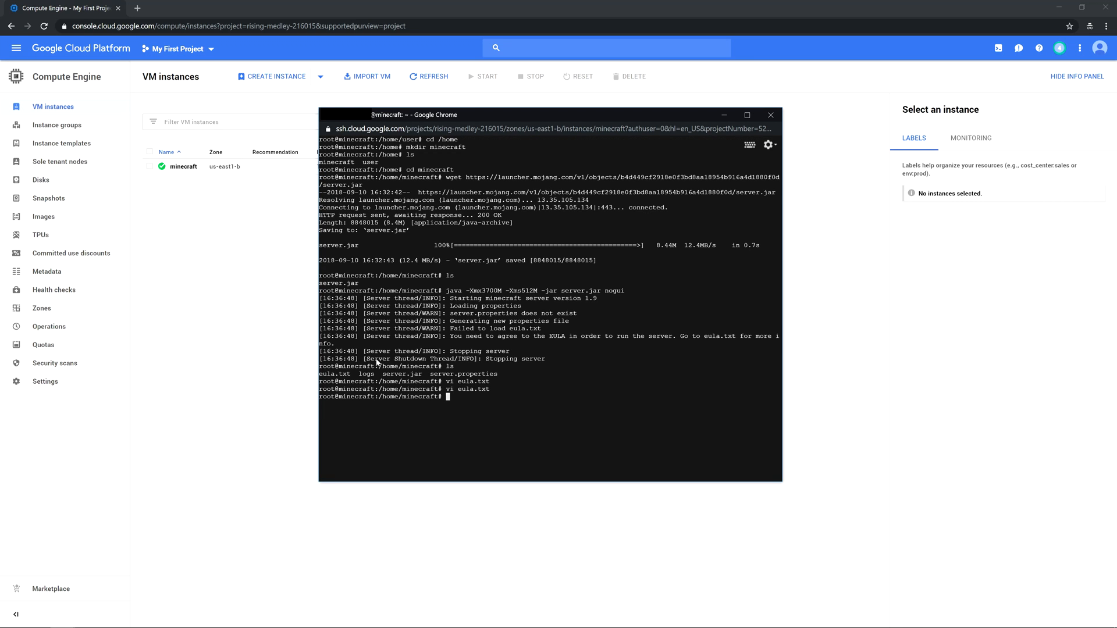
Step: Reopen eula.txt in vi to check the EULA setting and quit without editing
key(Up)
key(Return)
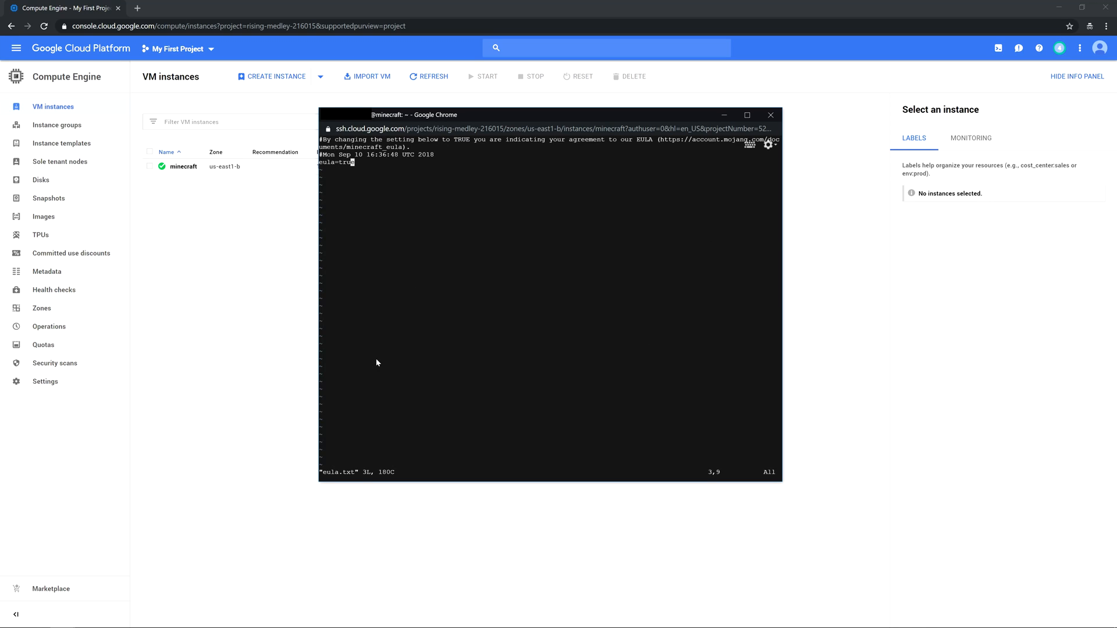
text(:q)
key(Return)
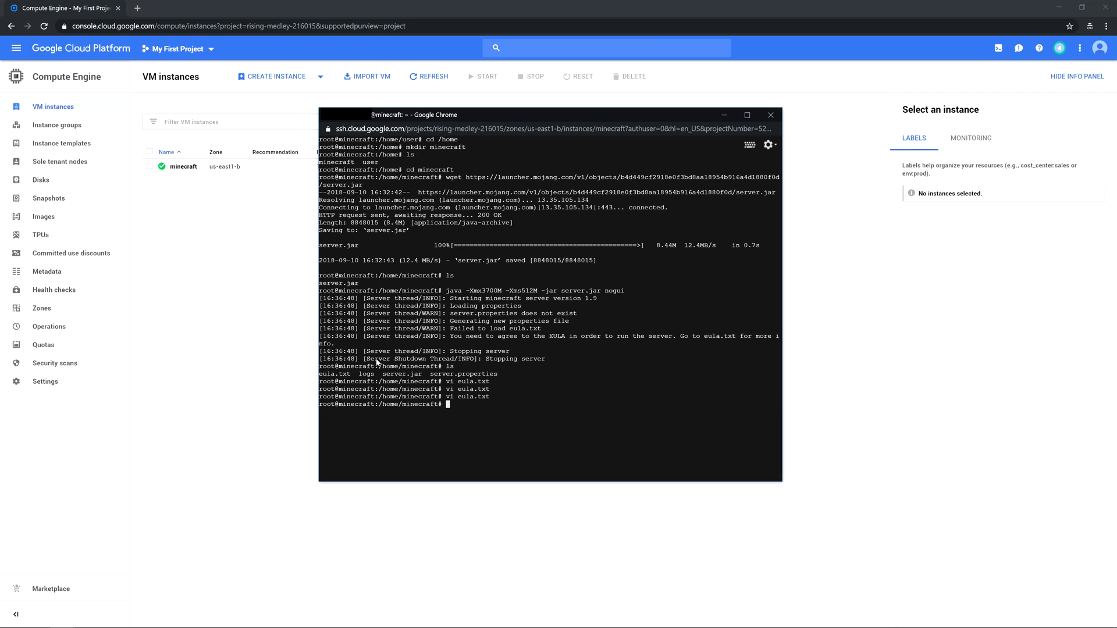
Step: Clear the terminal and start the server again with java -Xmx3700M -Xms512M -jar server.jar nogui
text(clear)
key(Return)
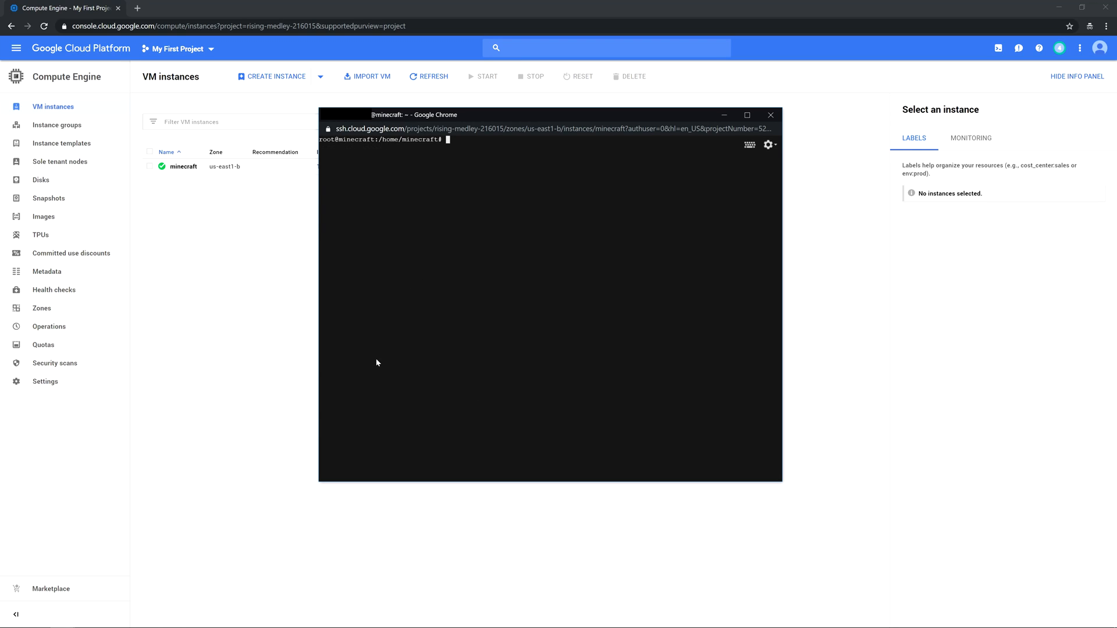
key(Up)
key(Up)
key(Up)
key(Up)
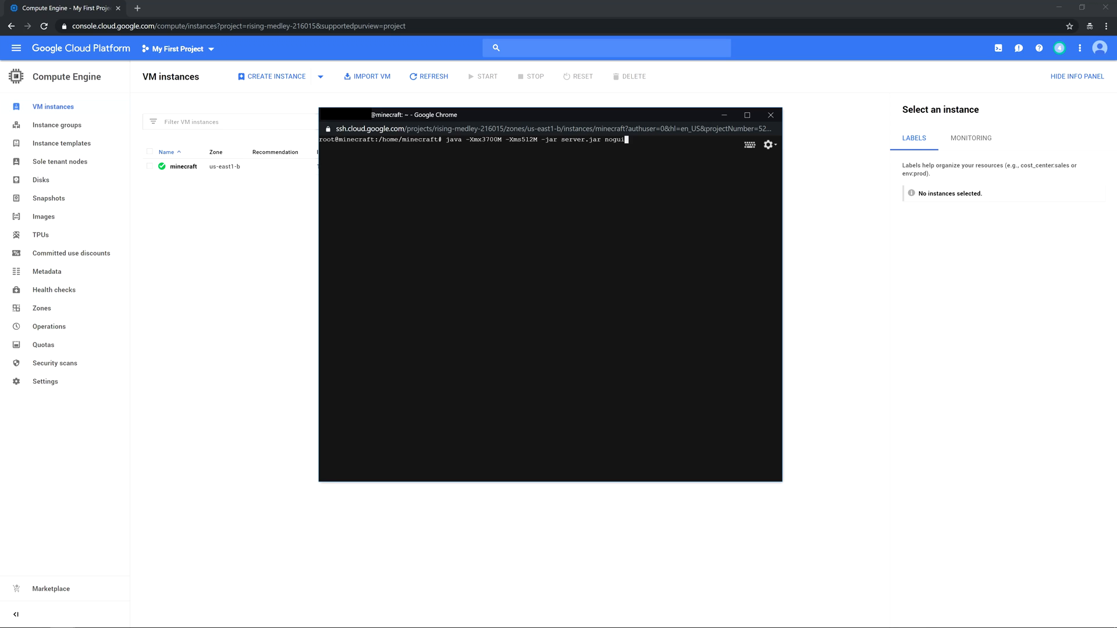
mouse_move(626, 140)
mouse_down()
mouse_move(439, 140)
mouse_move(625, 139)
mouse_up()
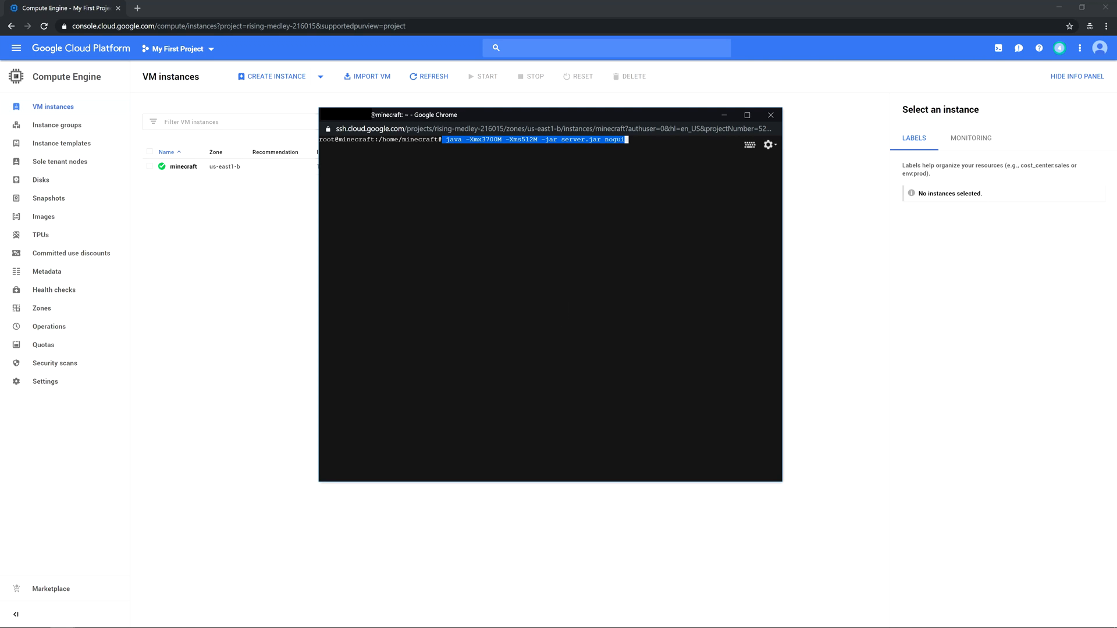
key(ctrl+c)
drag(556, 137, 633, 137)
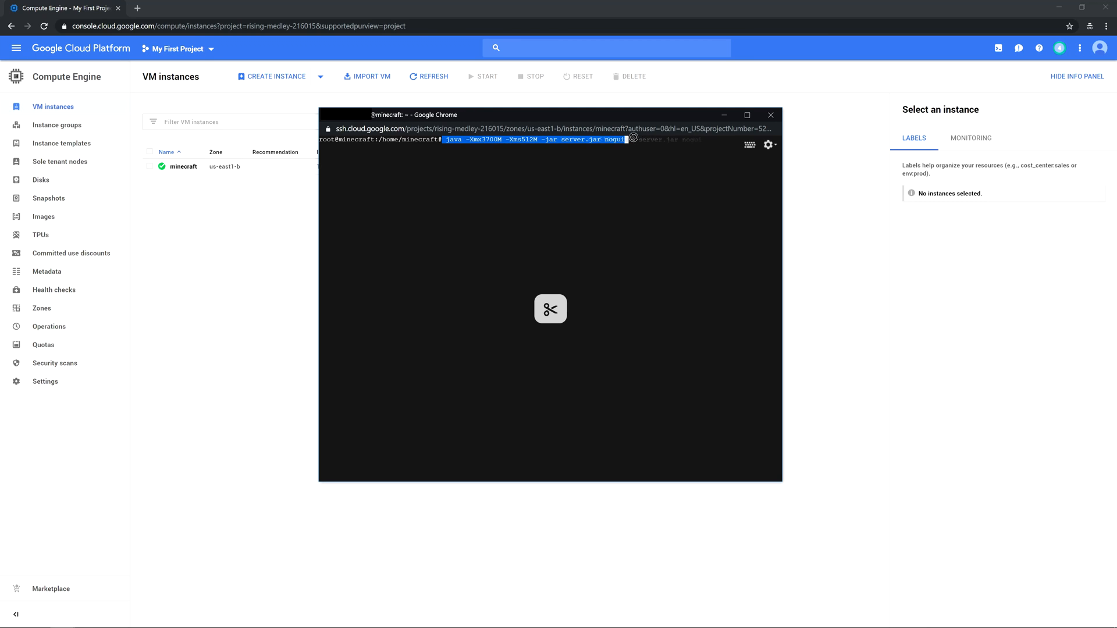
key(ctrl+v)
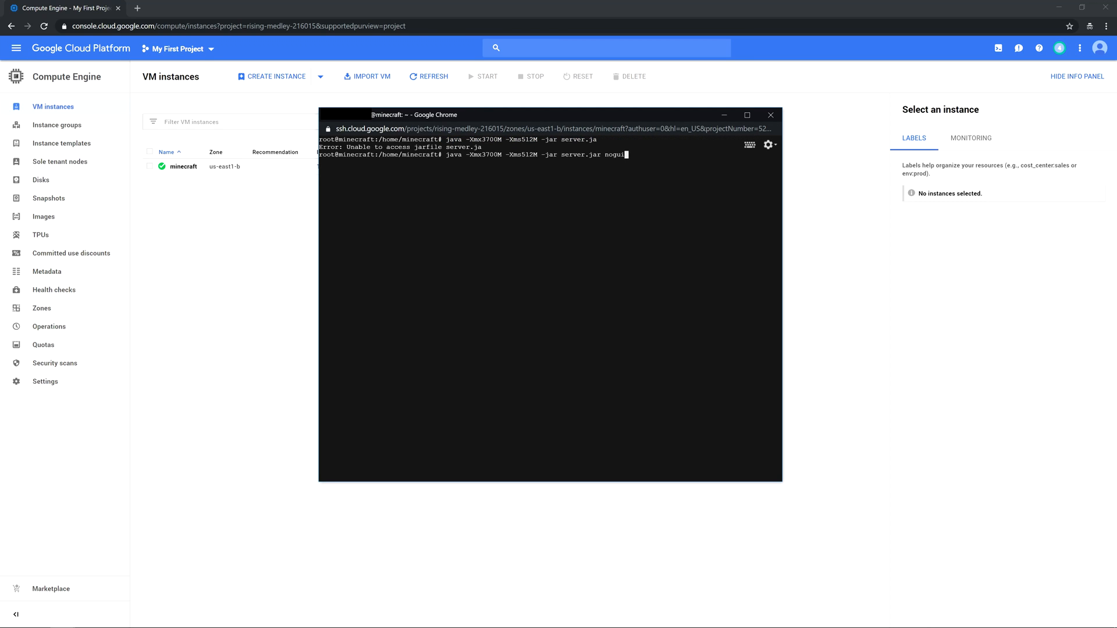
key(Return)
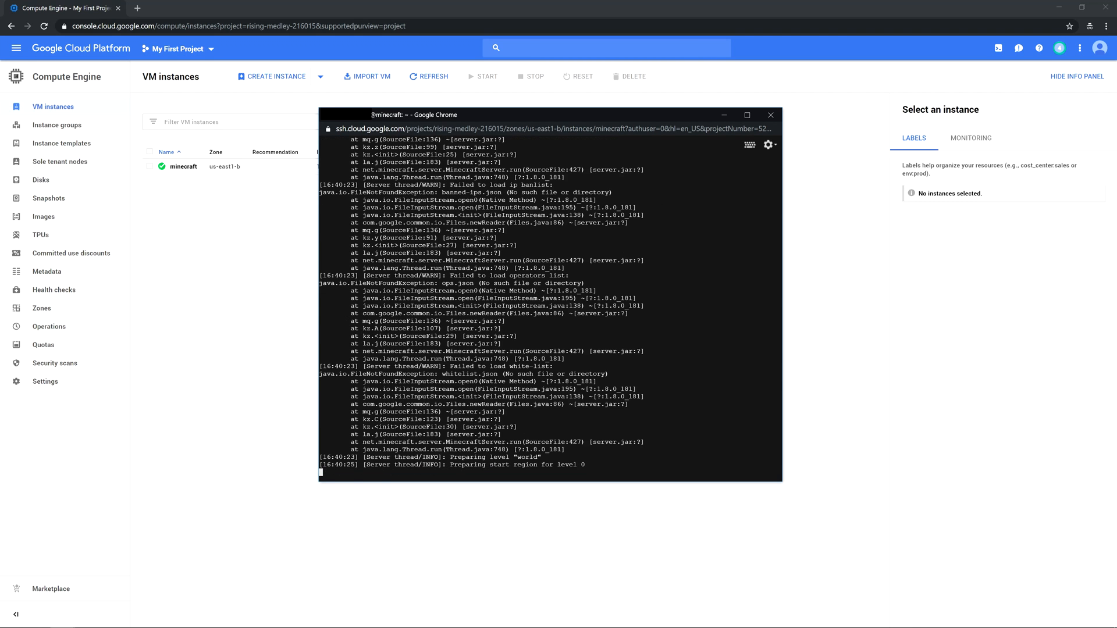
Step: Review the server's startup log in the terminal and bring up the Minecraft 1.9 client window beside it
scroll(550, 305, up, 8)
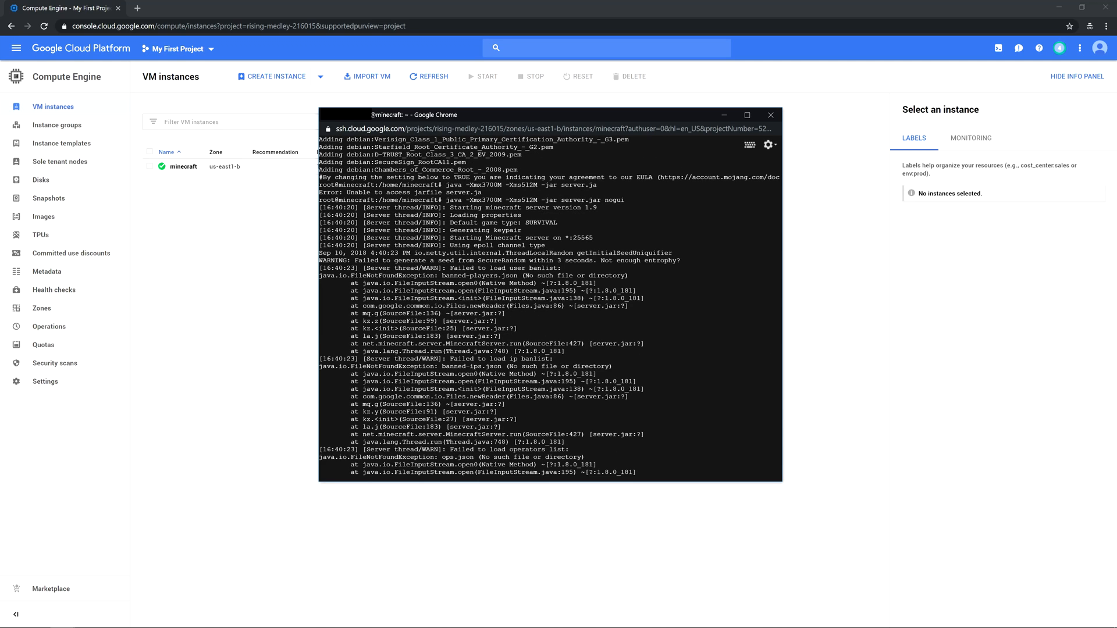
scroll(550, 305, down, 9)
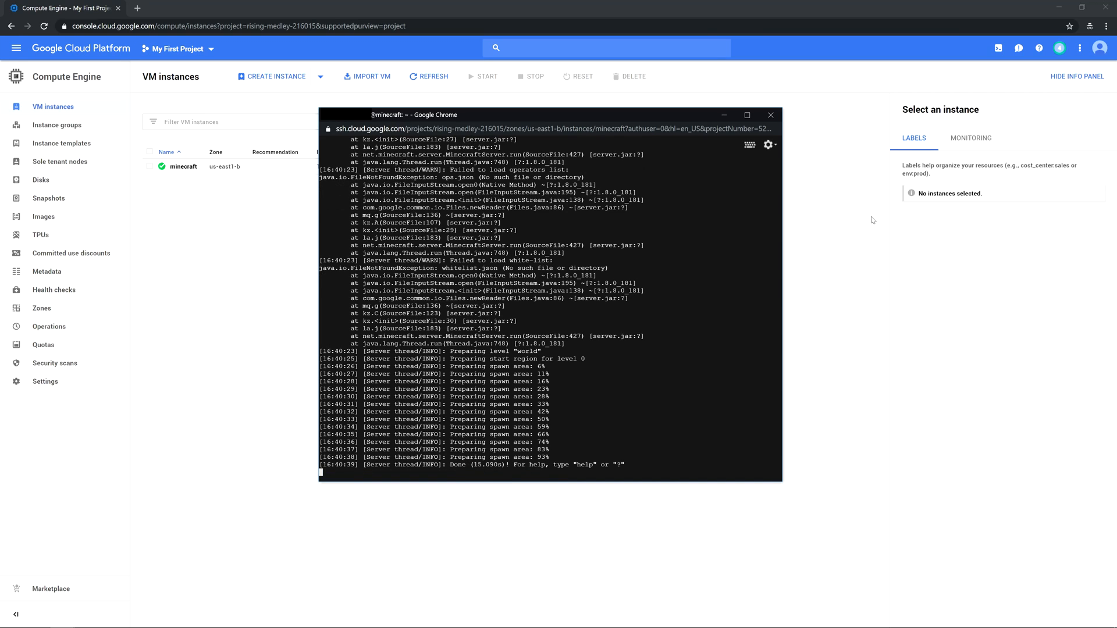
key(alt+Tab)
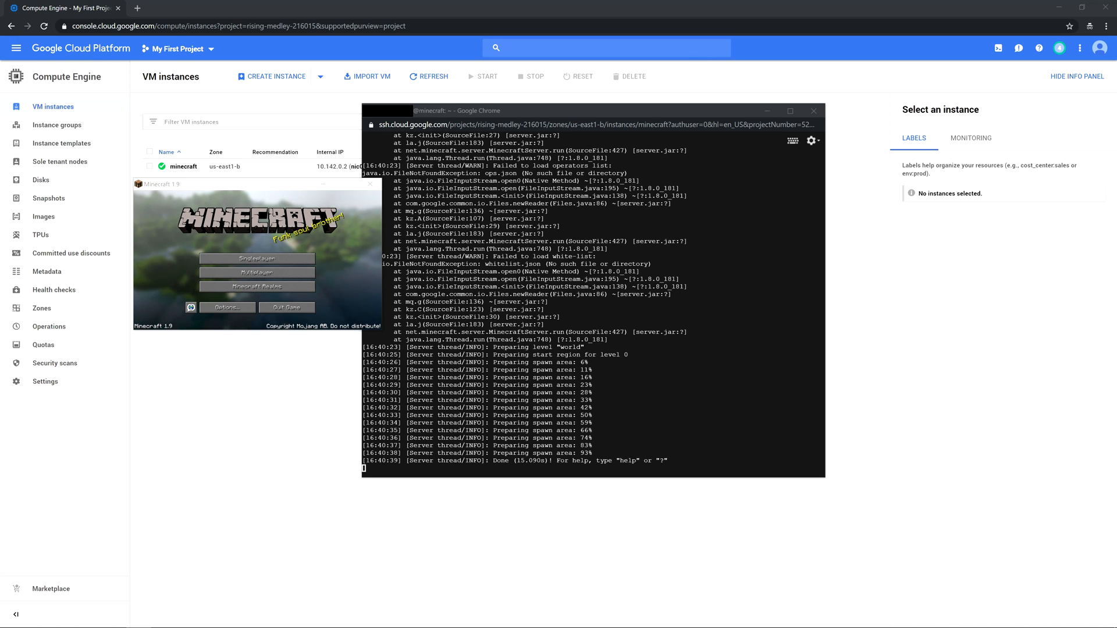
drag(272, 191, 228, 200)
scroll(594, 305, up, 15)
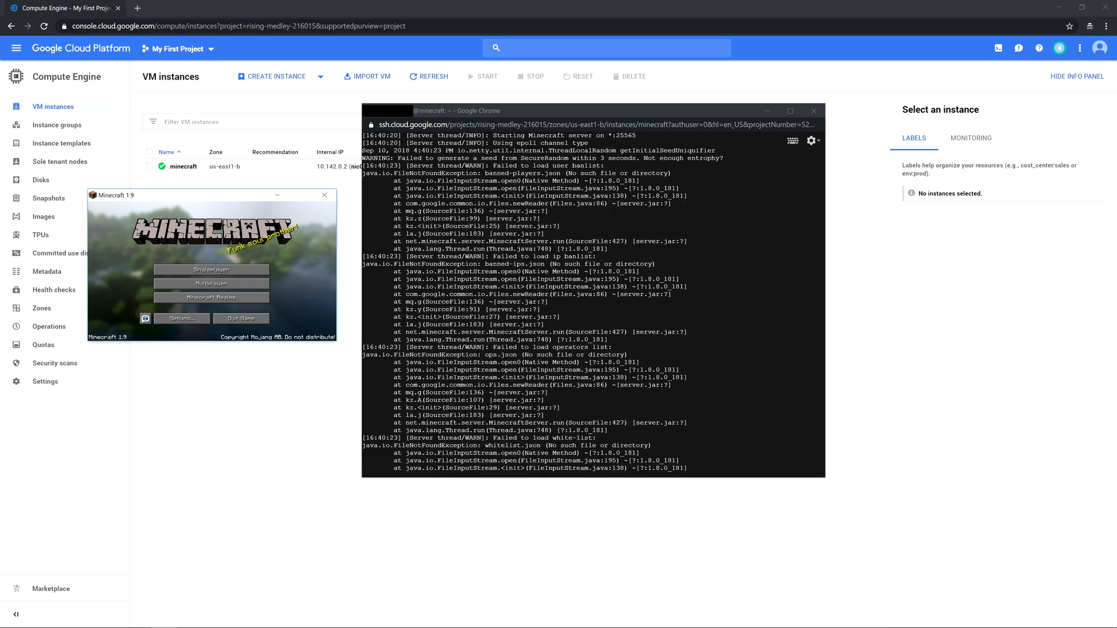
scroll(594, 303, down, 15)
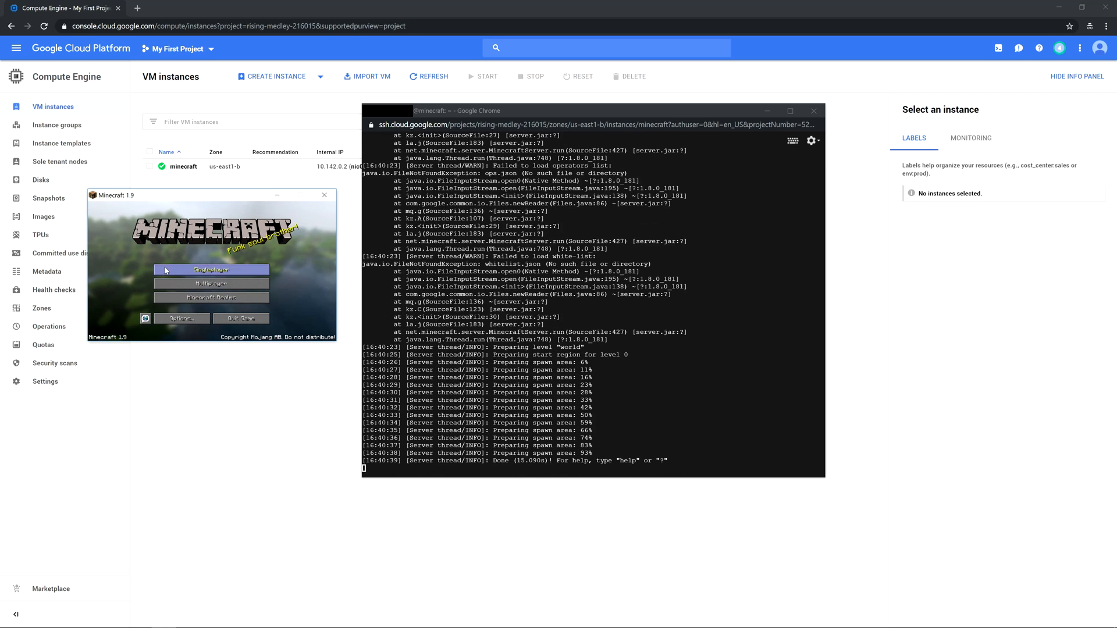
Step: Copy the external IP of the minecraft instance from the VM list and switch to the Minecraft client
click(276, 184)
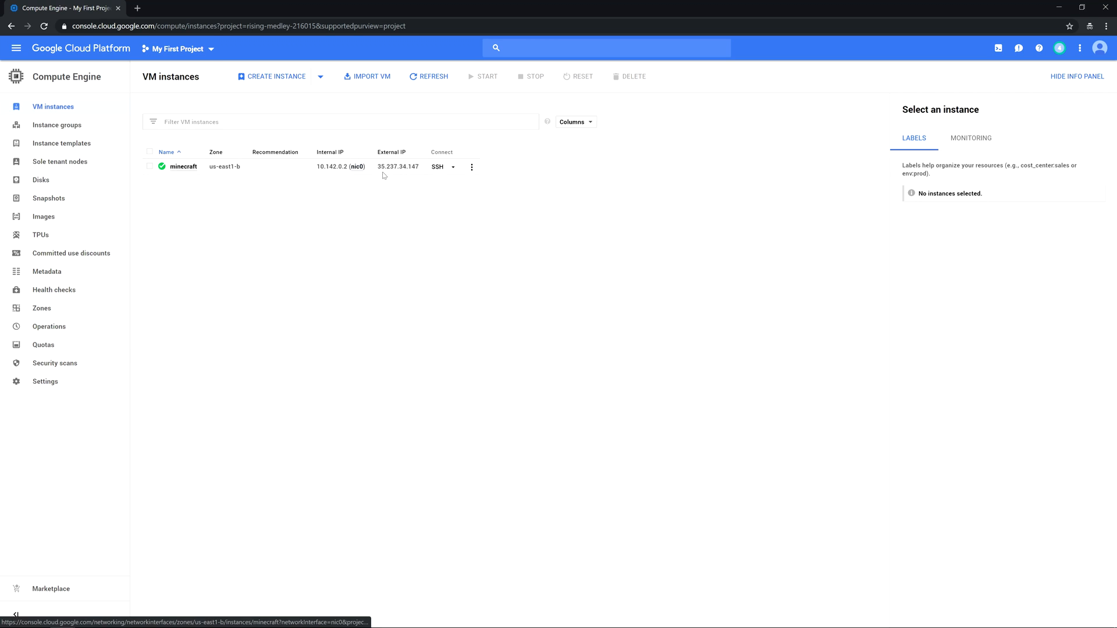
drag(420, 168, 378, 171)
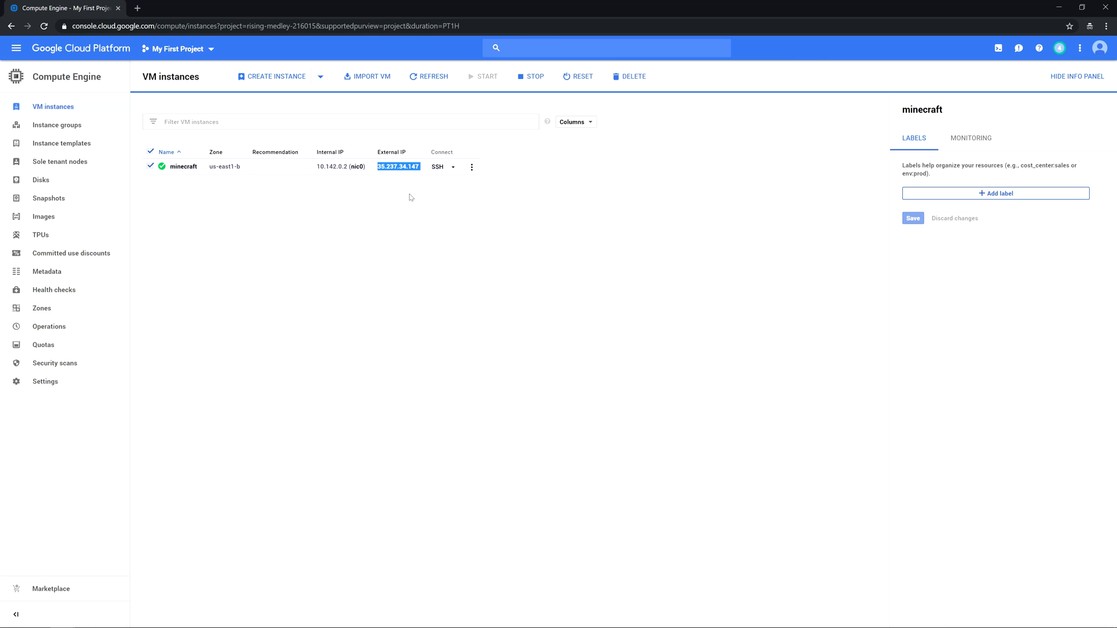
key(alt+Tab)
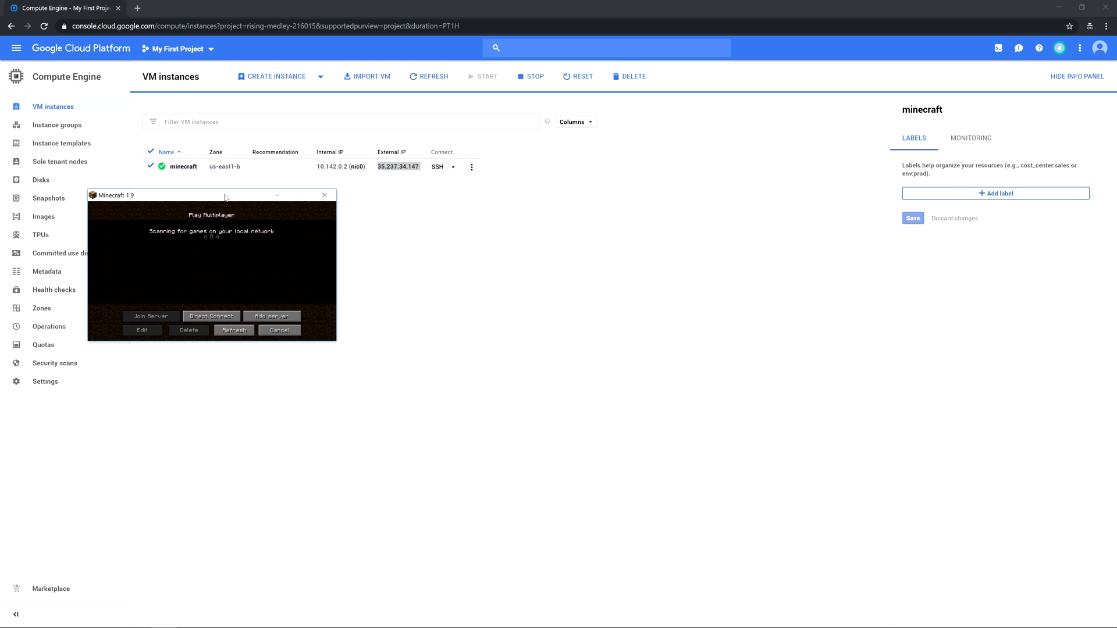
Step: Add a multiplayer server entry named Minecraft Server, using the VM's external IP as its server address
drag(222, 194, 250, 191)
click(324, 309)
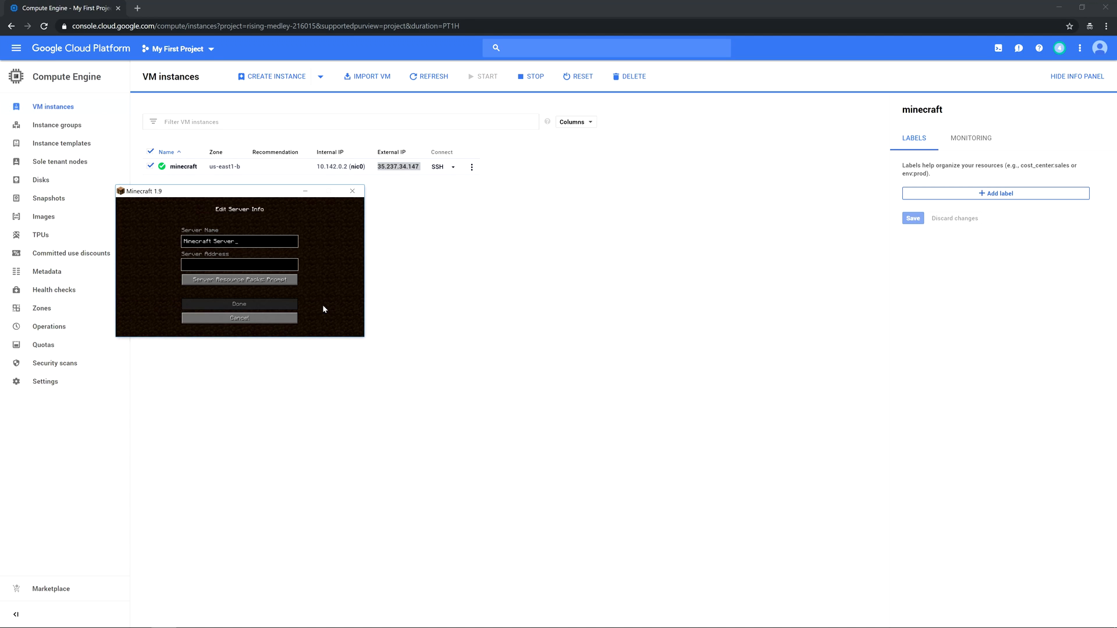
click(260, 267)
key(ctrl+v)
key(BackSpace)
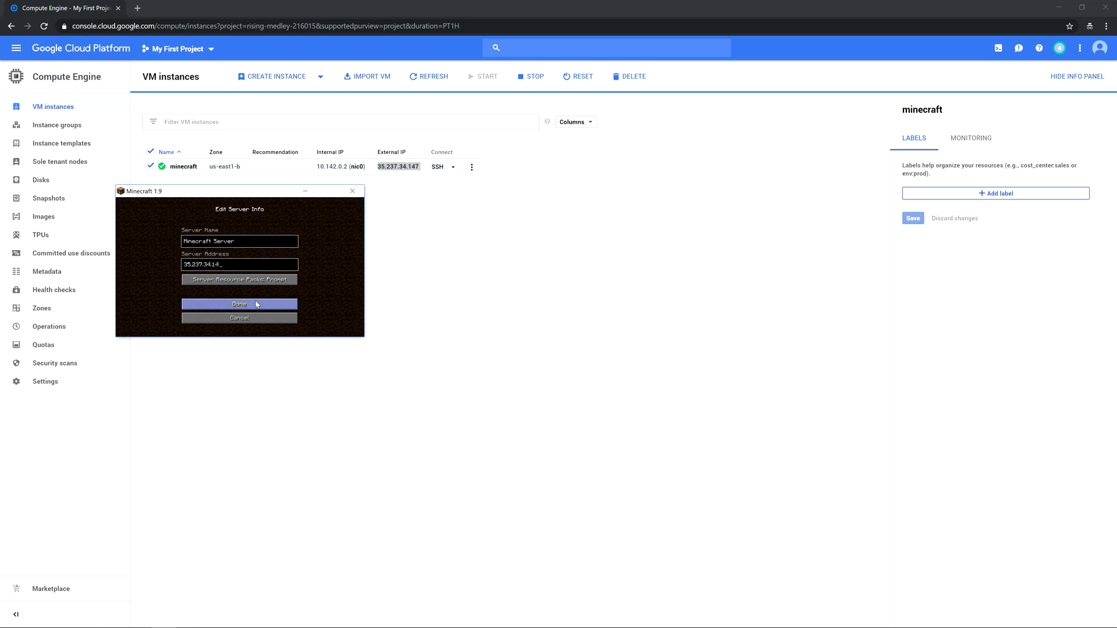
click(258, 306)
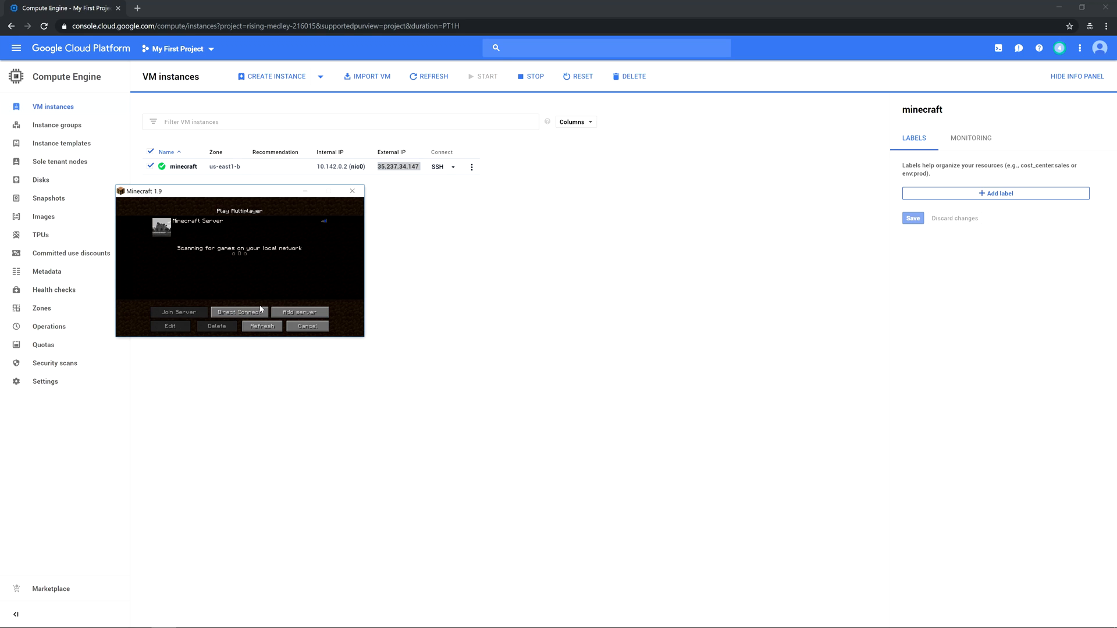
Step: Join Minecraft Server from the multiplayer list and walk forward in its world
mouse_move(244, 235)
double_click(239, 233)
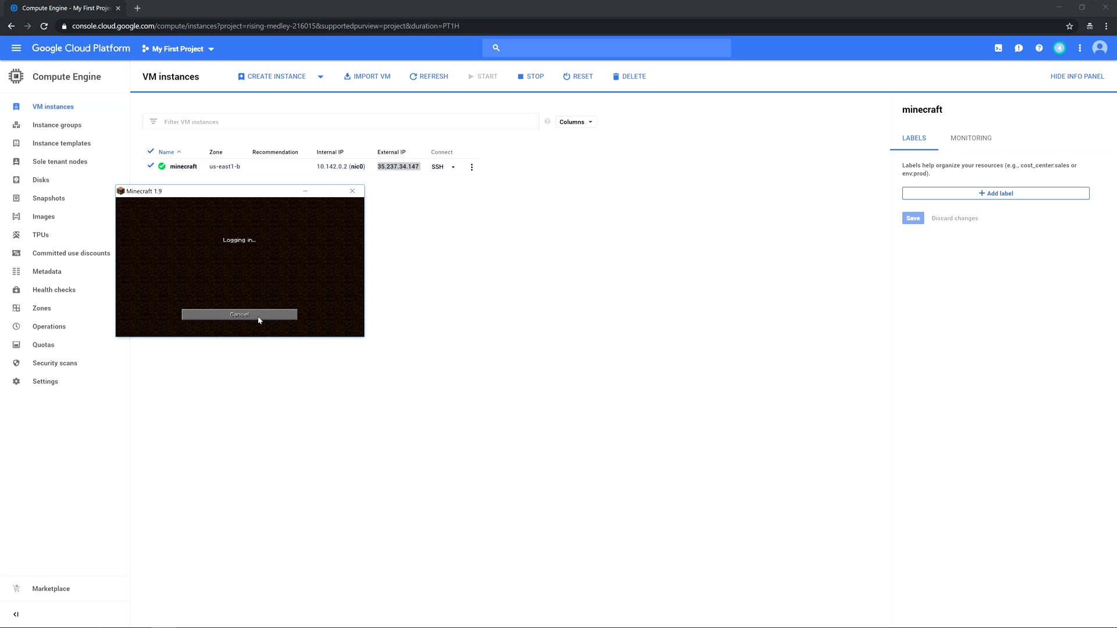
drag(241, 208, 293, 184)
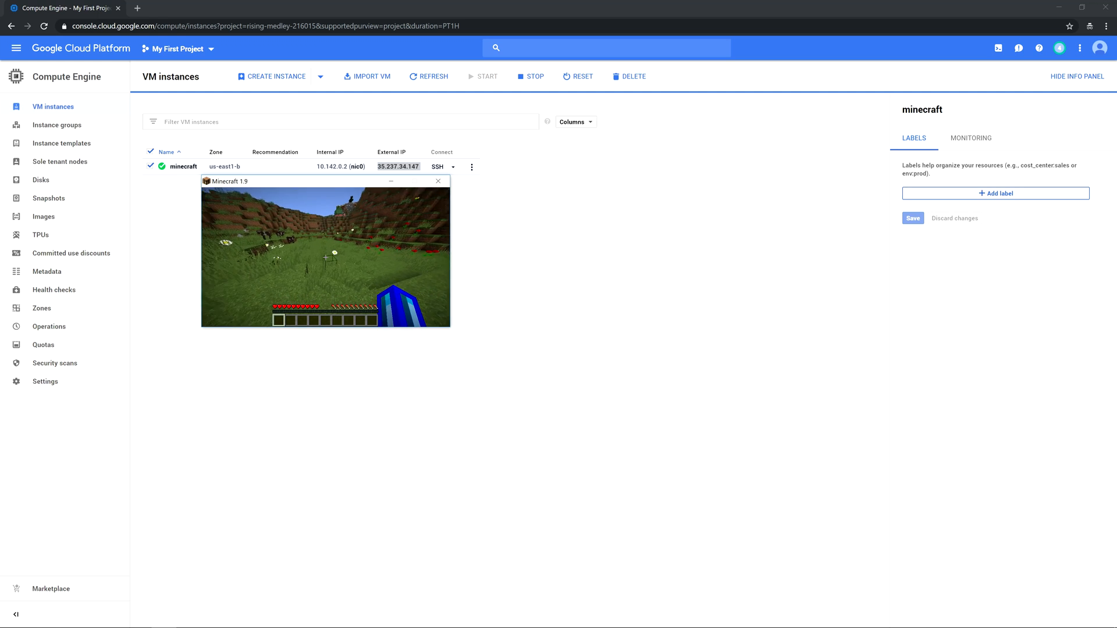
key(w)
key(w)
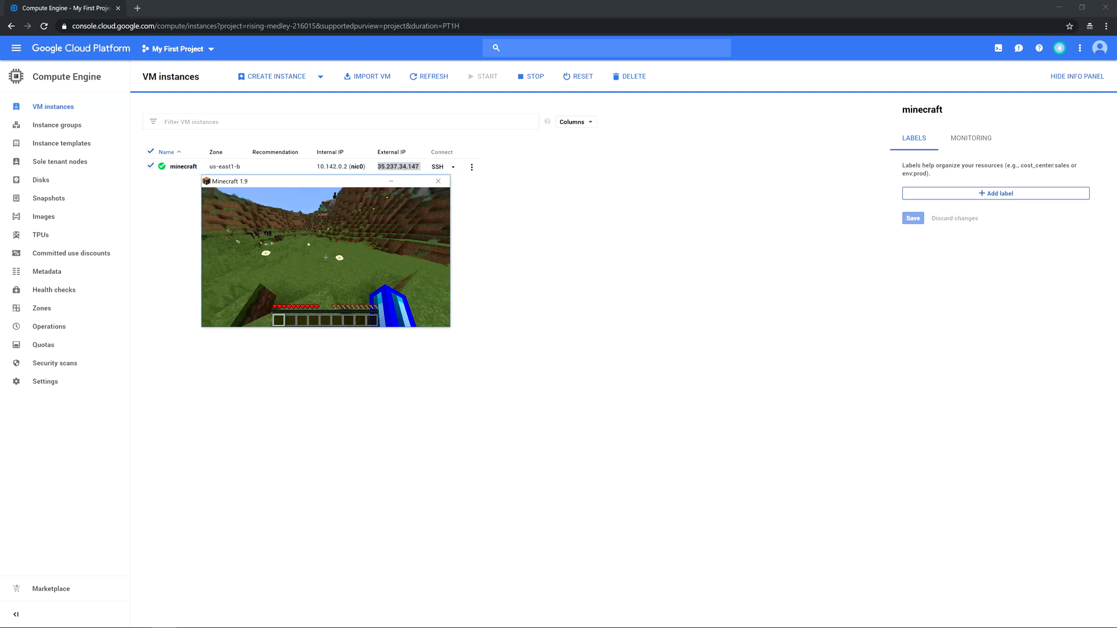
Step: Pause the game and examine the newest player-join and warning lines in the server's terminal log
key(Escape)
key(alt+Tab)
key(alt+Tab)
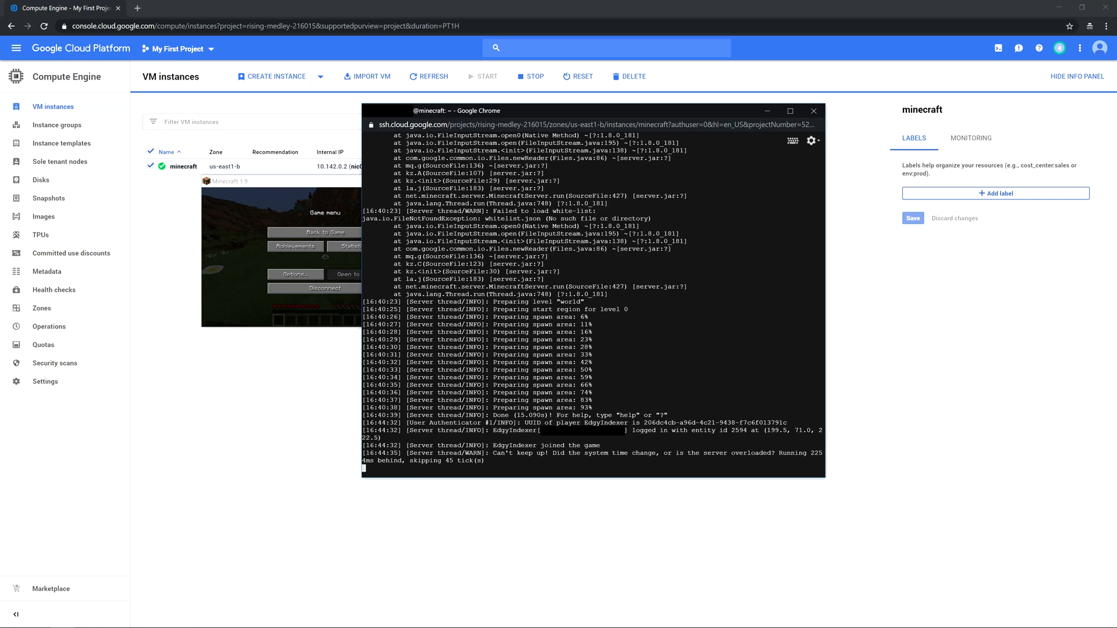
drag(493, 445, 600, 445)
drag(544, 115, 687, 125)
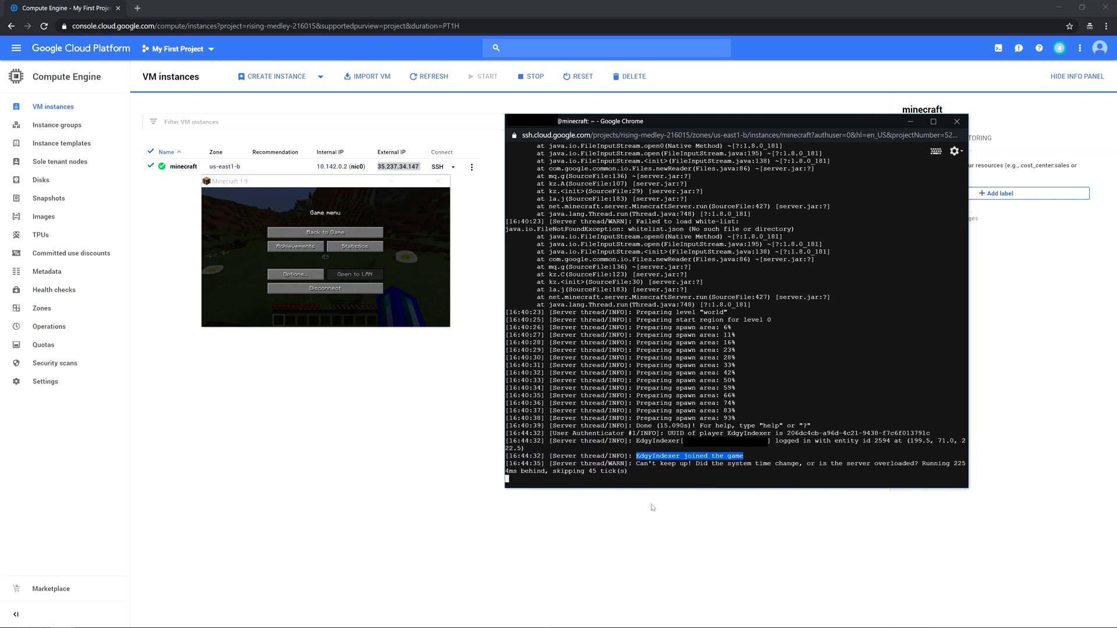
mouse_move(636, 464)
mouse_down()
mouse_move(686, 471)
mouse_move(627, 471)
mouse_up()
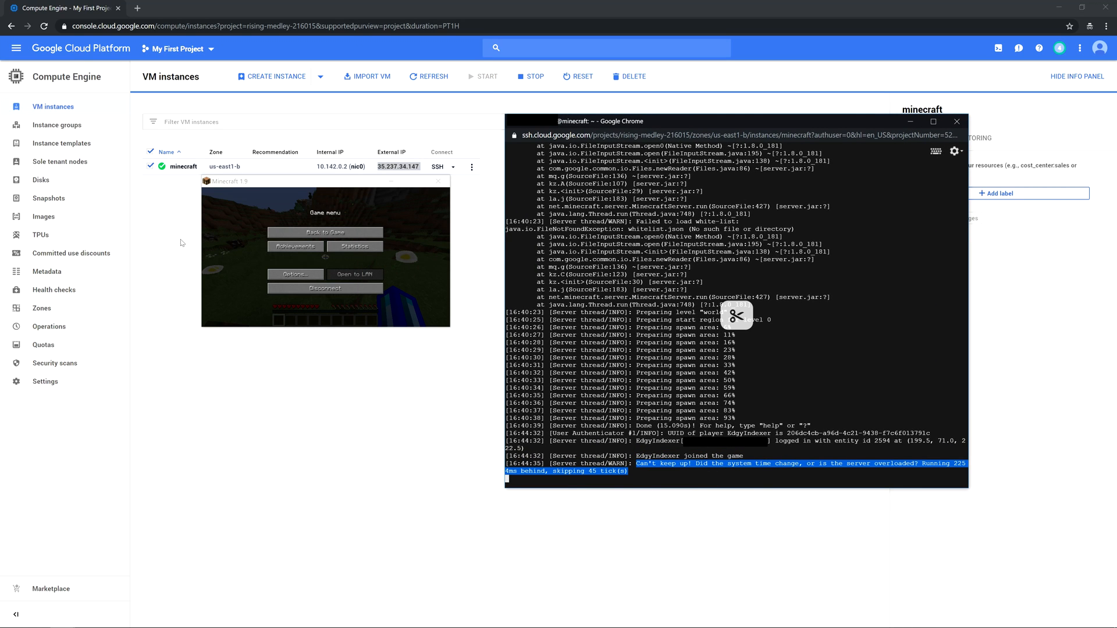
Step: Return to the game, walk around to test how the server plays, and leave it paused at the game menu
click(325, 232)
key(w)
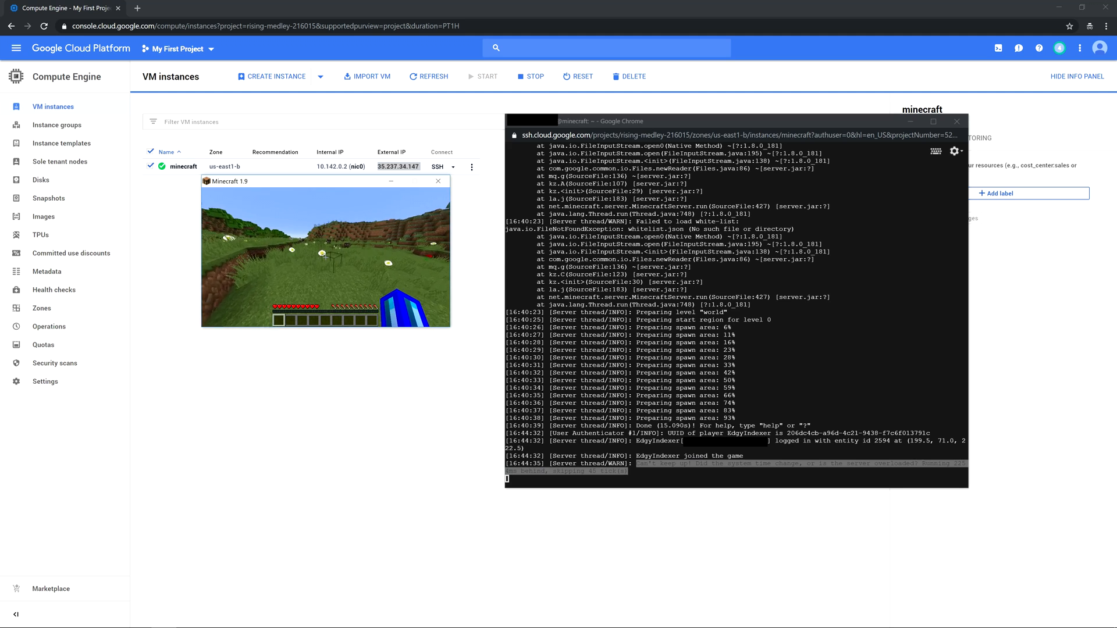
key(w)
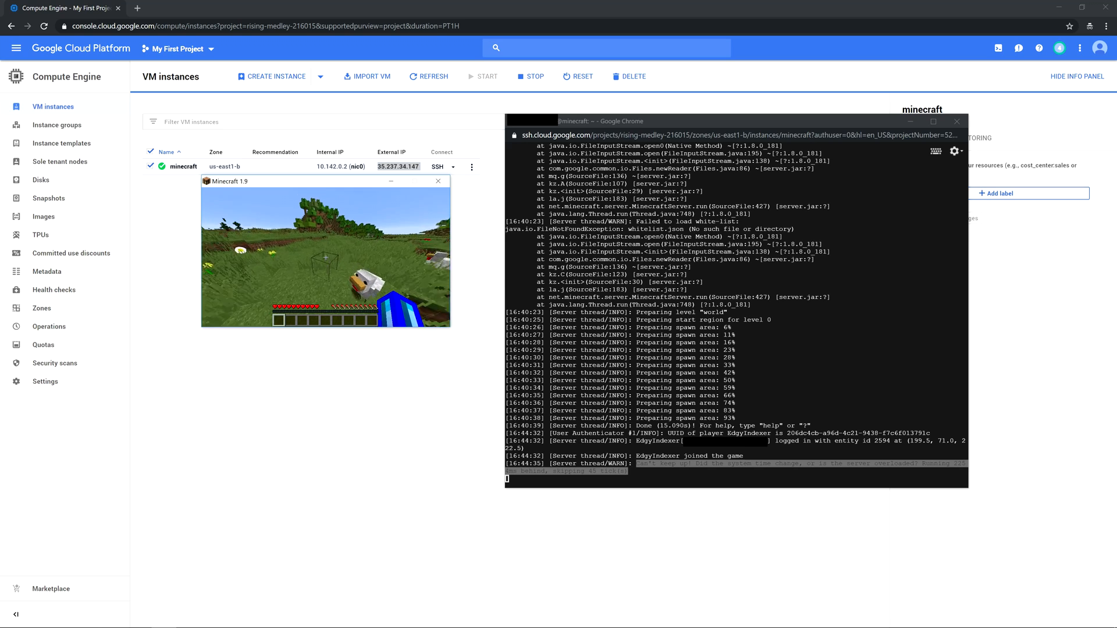
key(Escape)
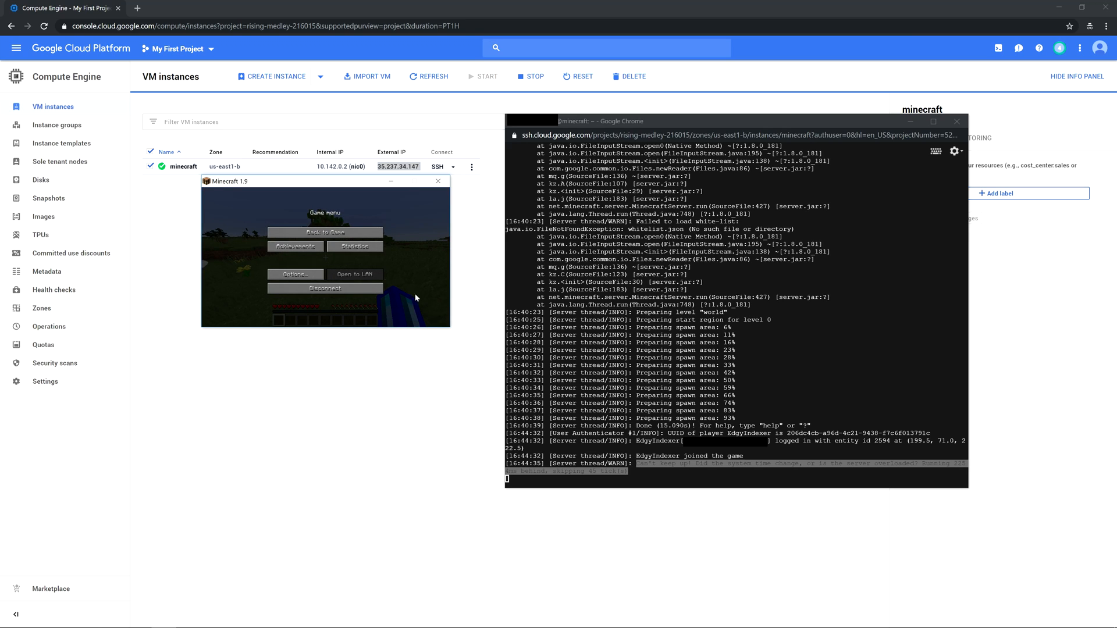
click(341, 245)
key(Escape)
key(Escape)
key(Escape)
key(w)
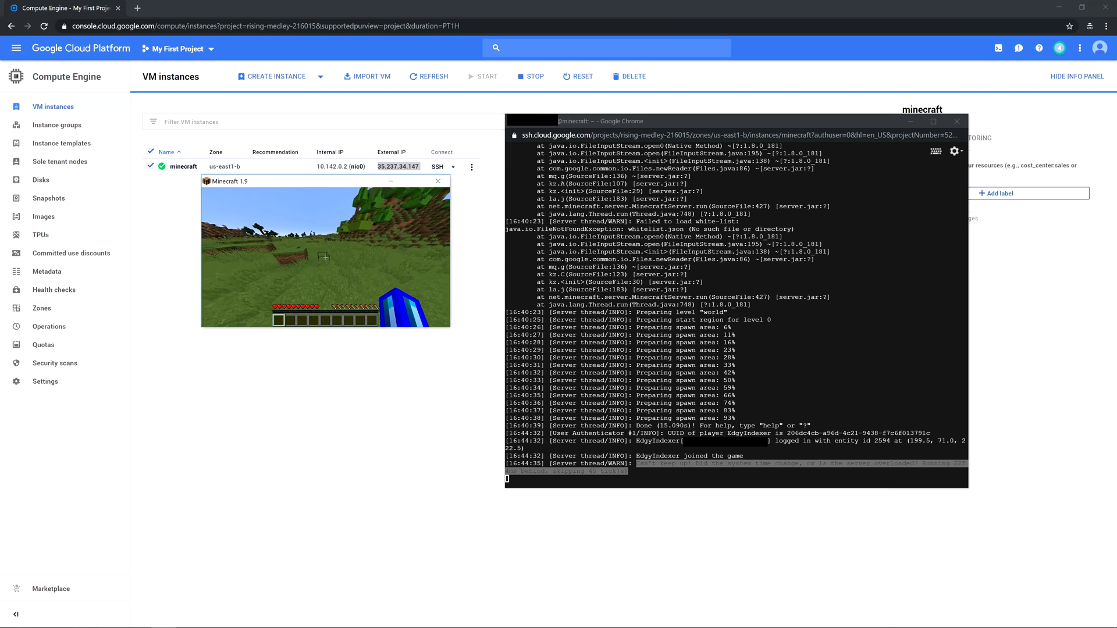
key(Escape)
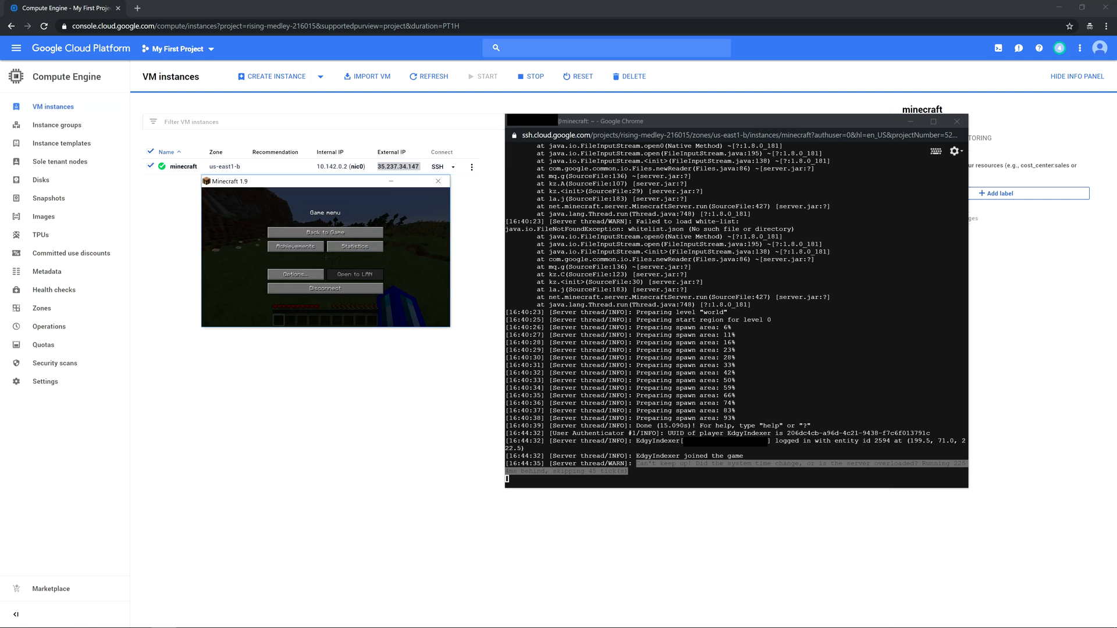
Step: Switch to MCVersions.net and look through the Minecraft versions that offer a server jar
key(alt+Tab)
scroll(141, 332, down, 3)
scroll(141, 333, up, 1)
right_click(185, 333)
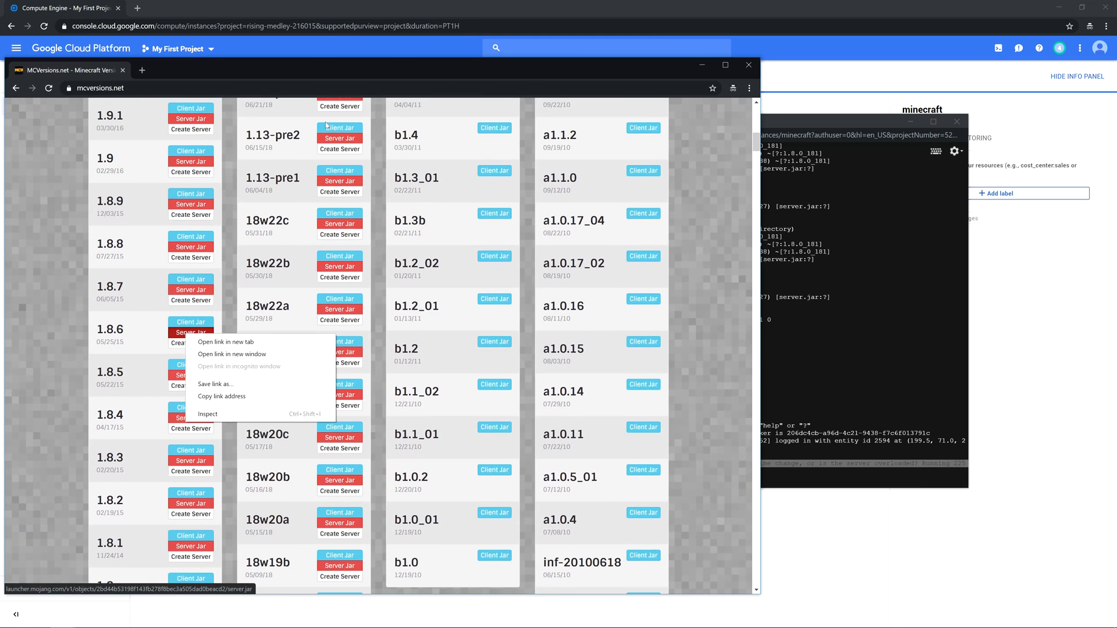
click(273, 154)
scroll(273, 154, up, 4)
Step: Shut down the running Minecraft server from the SSH terminal with the stop command
click(814, 320)
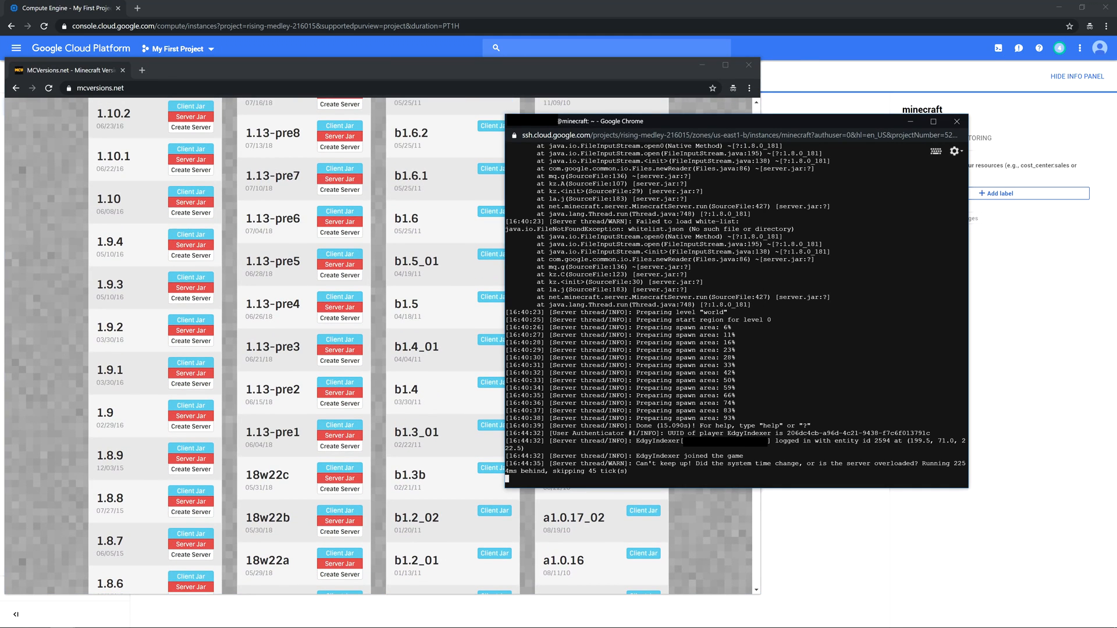
text(stop)
key(Return)
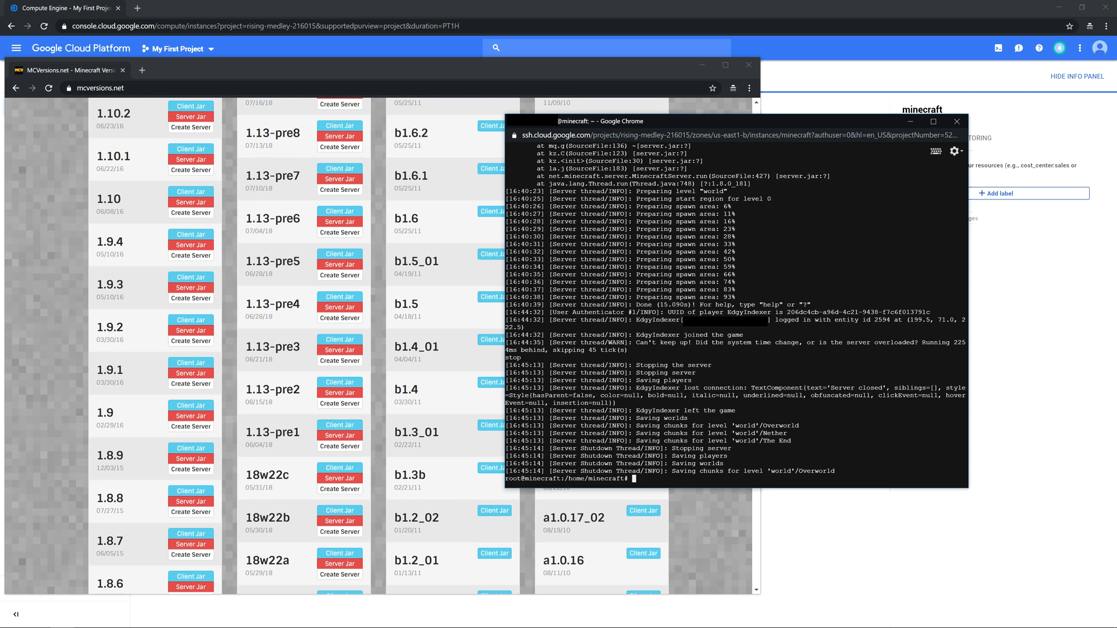
Step: Change to the /home directory, clear the terminal and list the directory's contents with ls
text(cd /home)
key(Return)
text(ls)
key(Return)
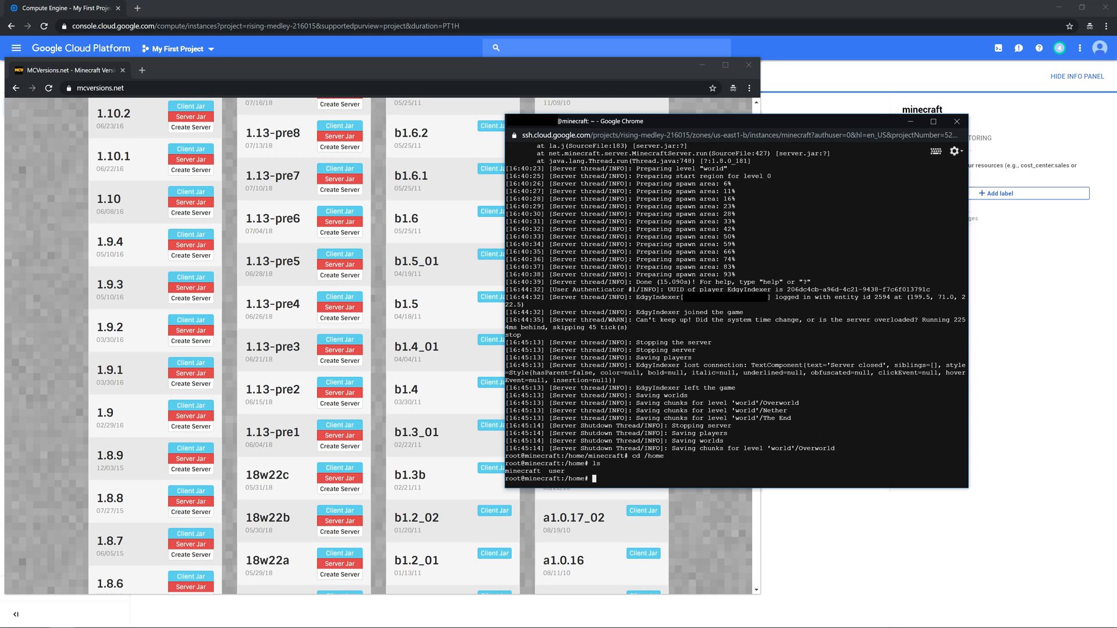
key(ctrl+l)
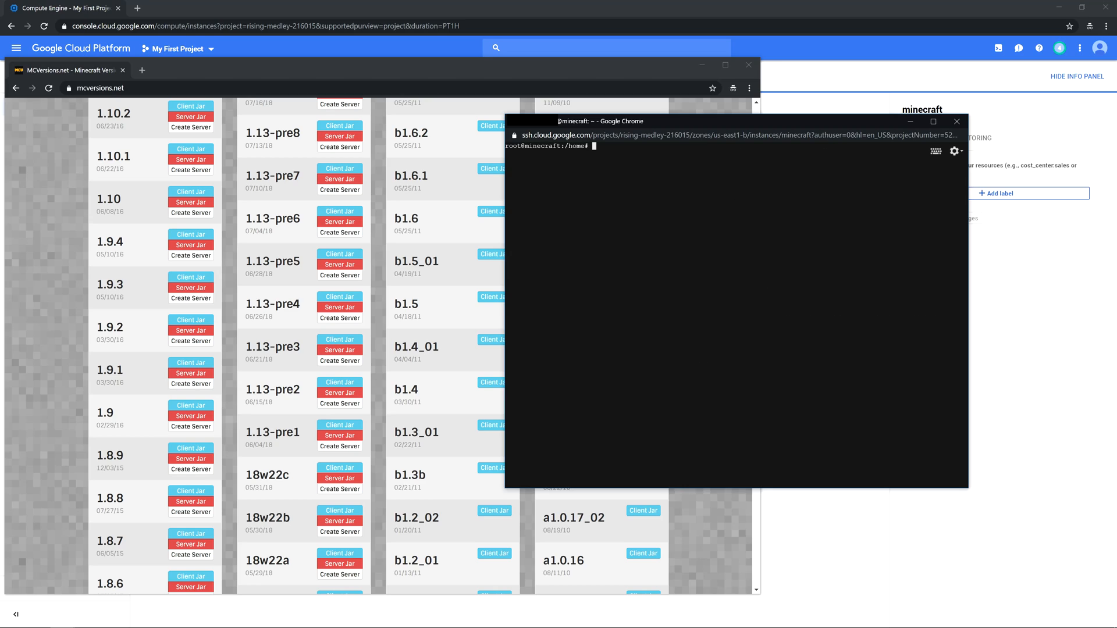
text(ls)
key(Return)
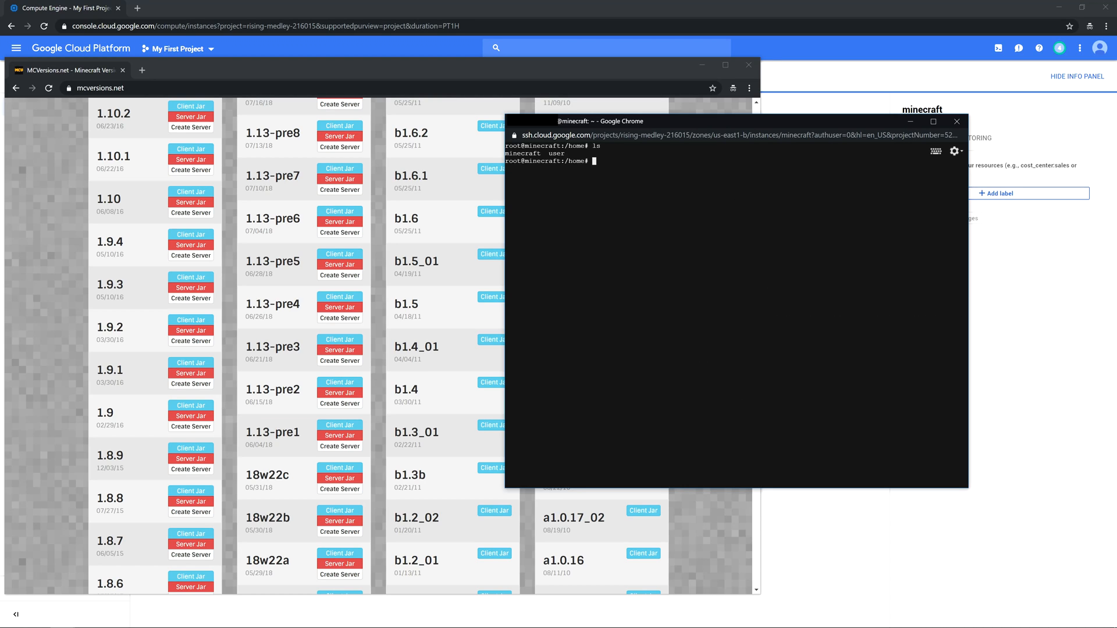
Step: Delete the old server folder with rm -r minecraft and list /home to check the removal
text(rm -r minecraft)
key(Return)
text(ls)
key(Return)
Step: Create a new minecraft directory in /home, change into it and list its contents
text(mkdir minecraft)
key(Return)
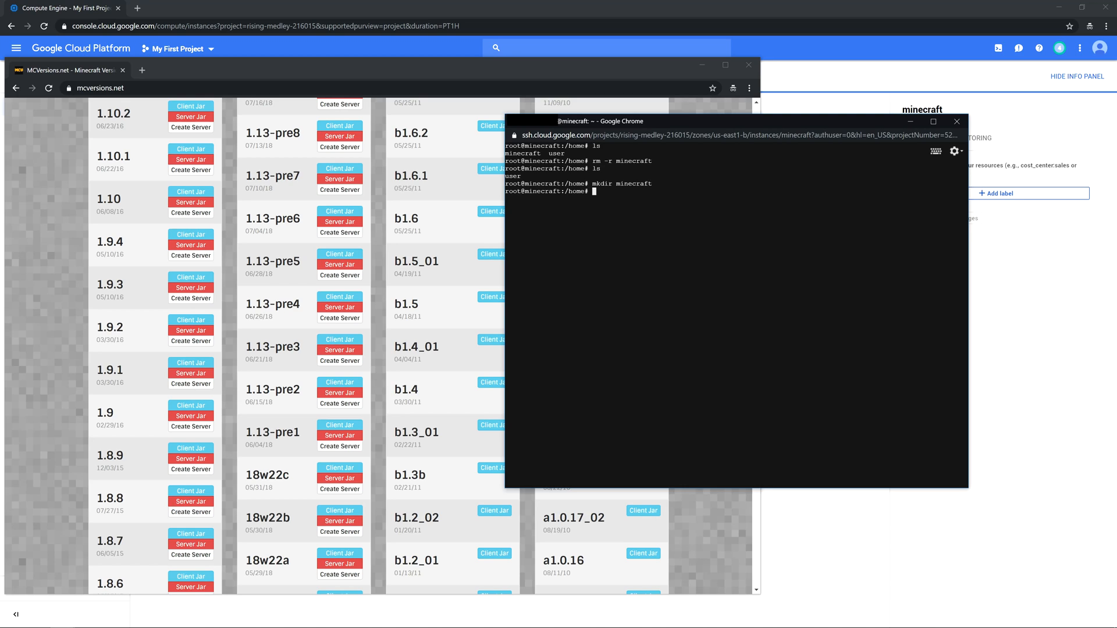
text(cd minecraft)
key(Return)
text(ls)
key(Return)
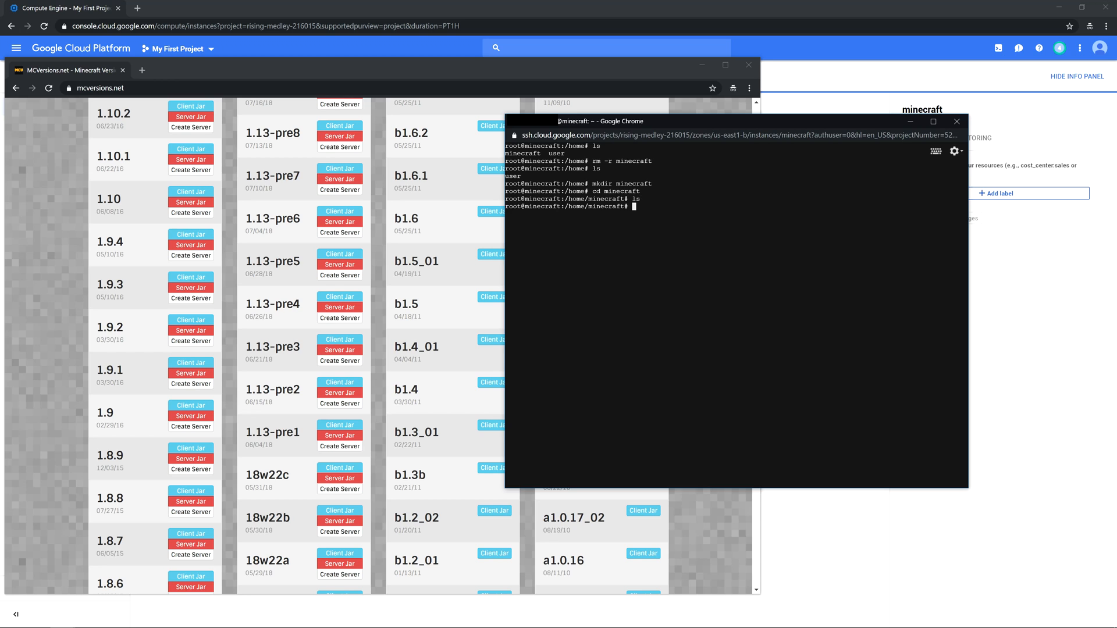
Step: Download the 1.13.1 server jar with wget, using its Server Jar link address from MCVersions.net
text(wget)
scroll(128, 399, down, 7)
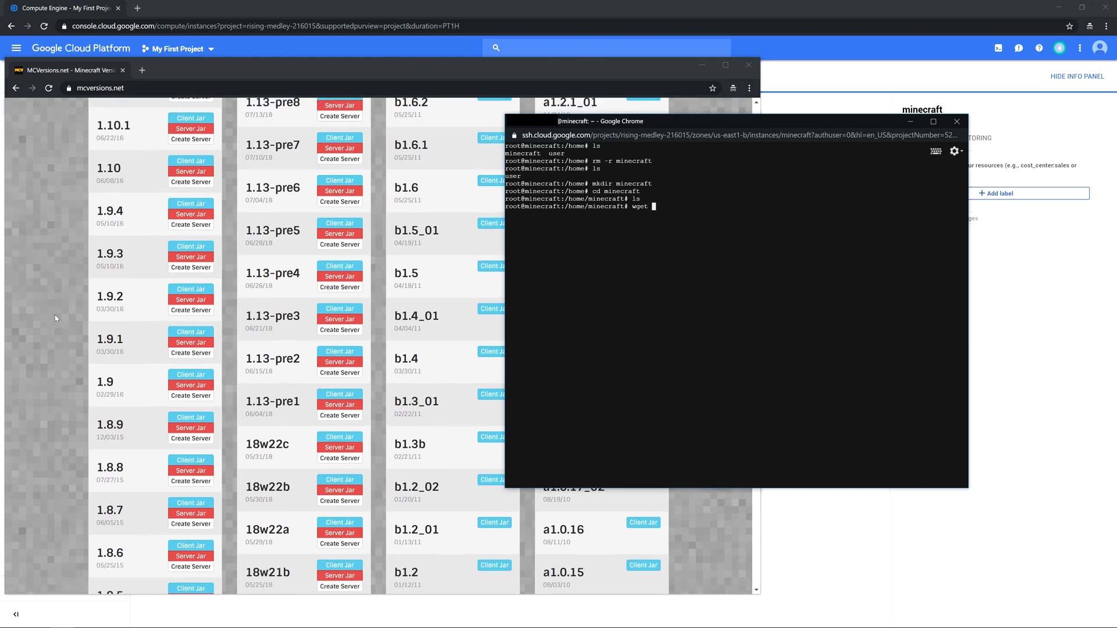
scroll(129, 399, up, 4)
scroll(129, 400, up, 11)
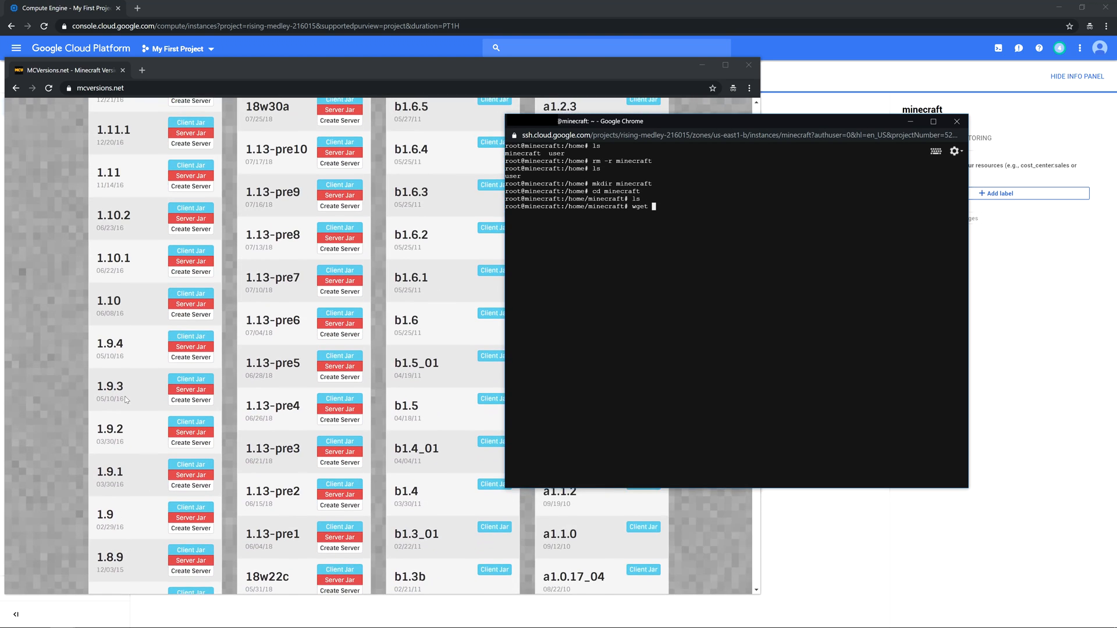
right_click(203, 231)
click(237, 290)
click(803, 302)
key(ctrl+v)
key(Return)
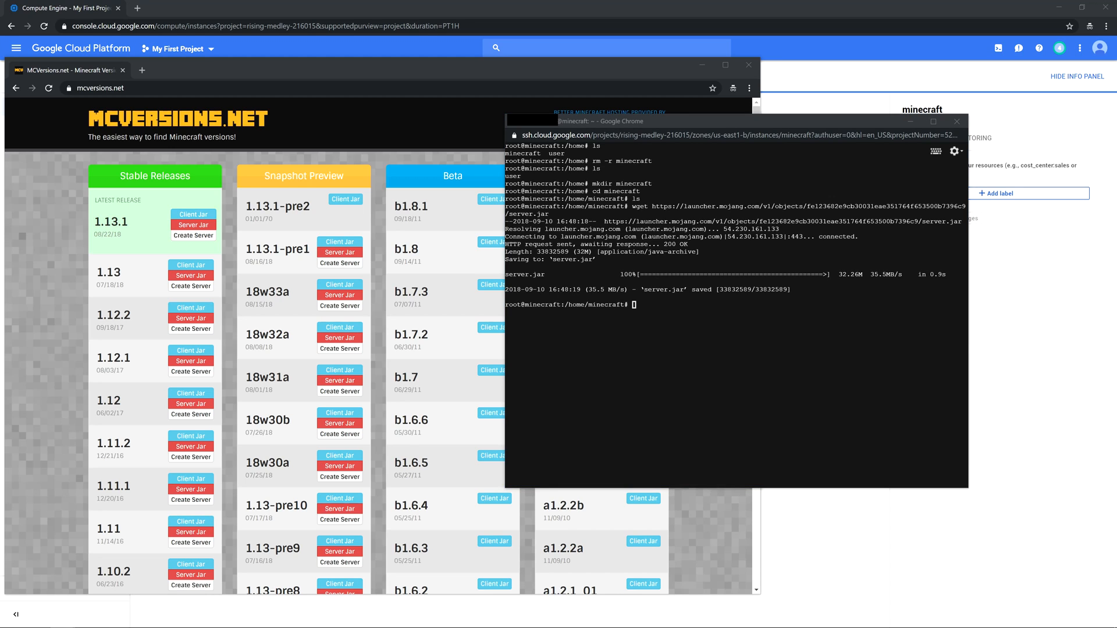
Step: Run the downloaded server for the first time with java -Xmx3700M -Xms512M -jar server.jar nogui
key(alt+Tab)
key(ctrl+v)
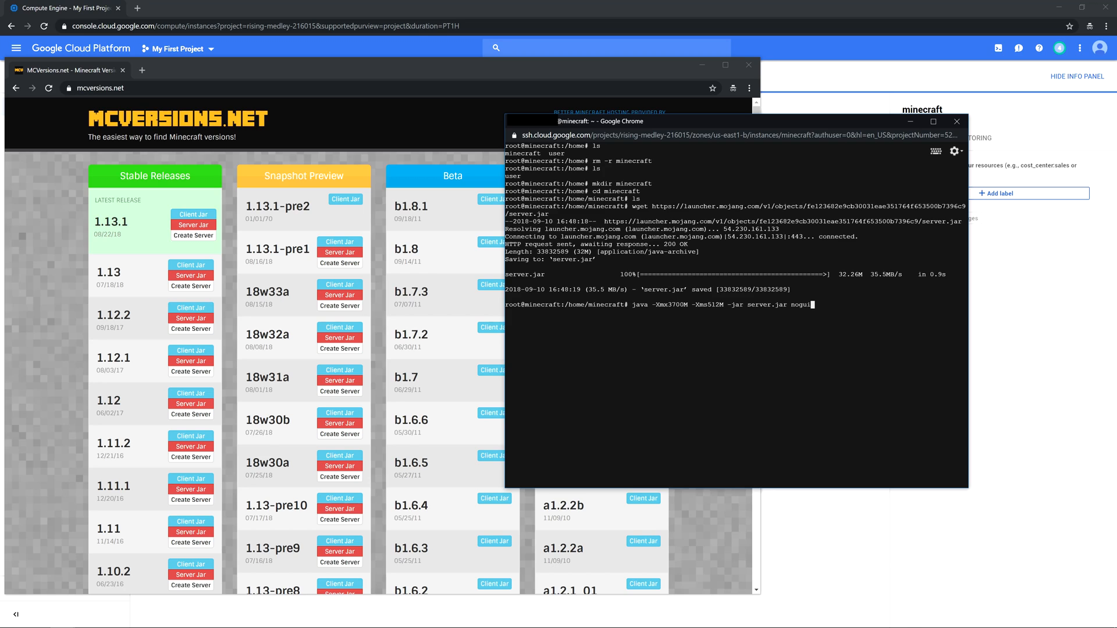
key(Return)
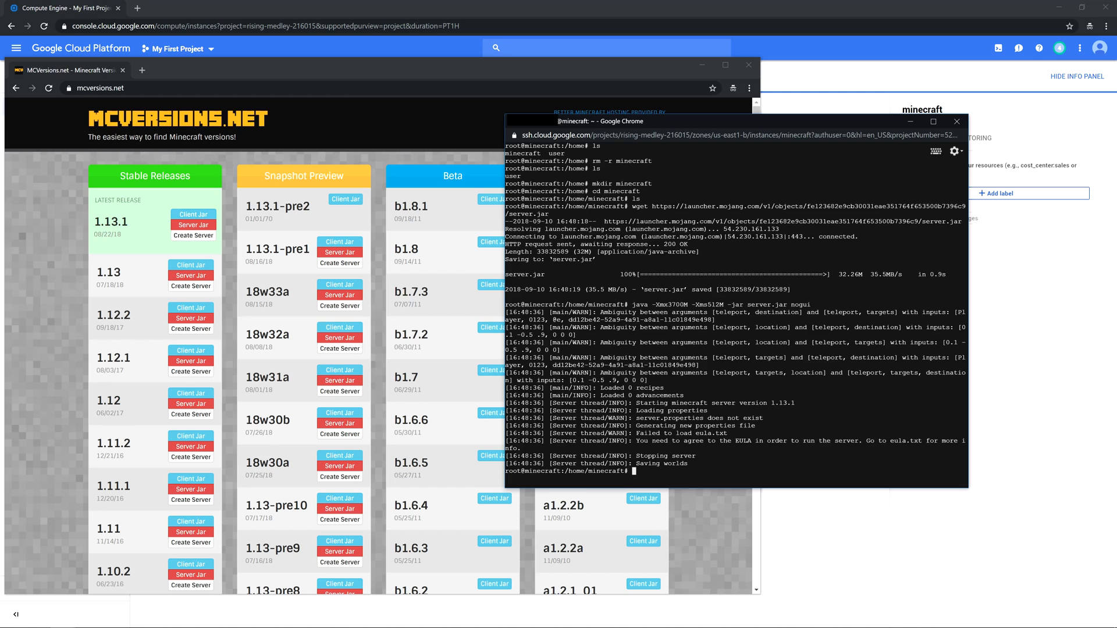
Step: Open eula.txt in vi, change the setting to eula=true, then save and quit with :wq
text(vi eula)
key(BackSpace)
text(.txt)
key(Return)
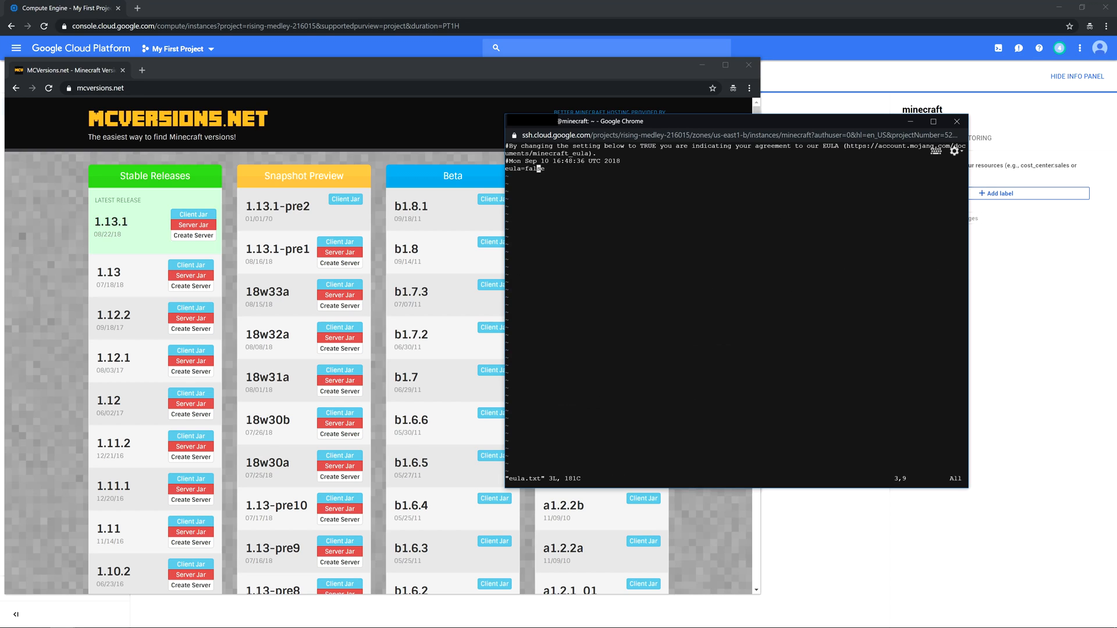
key(a)
key(BackSpace)
key(BackSpace)
key(BackSpace)
key(BackSpace)
text(true)
key(Escape)
text(:wq)
key(Return)
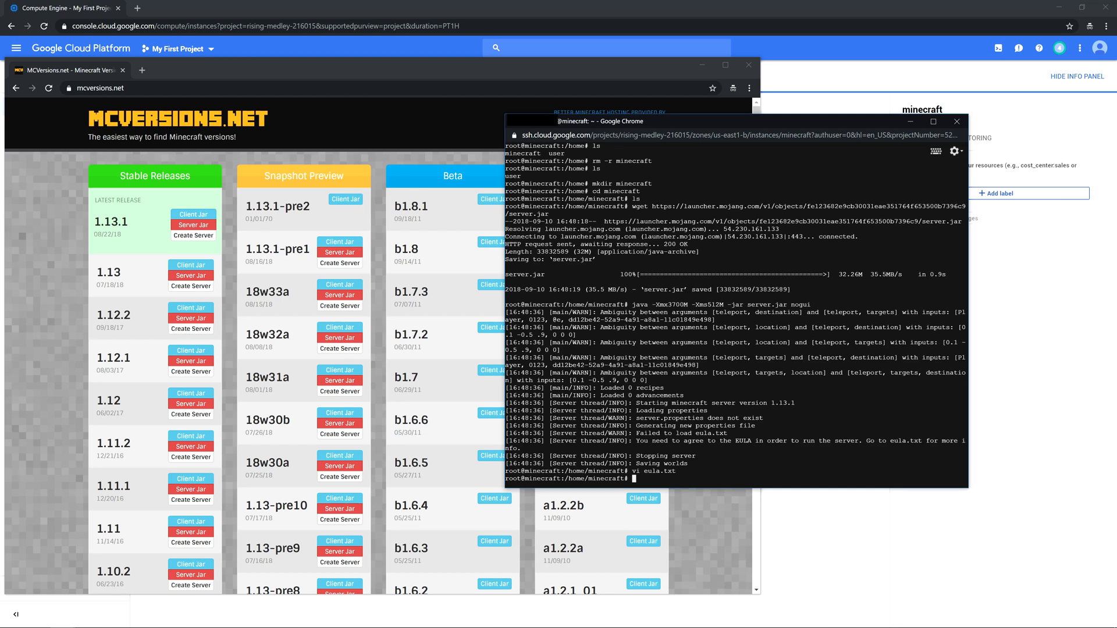
Step: Rerun java -Xmx3700M -Xms512M -jar server.jar nogui to start the server, and bring up the Minecraft client window
key(Up)
key(Up)
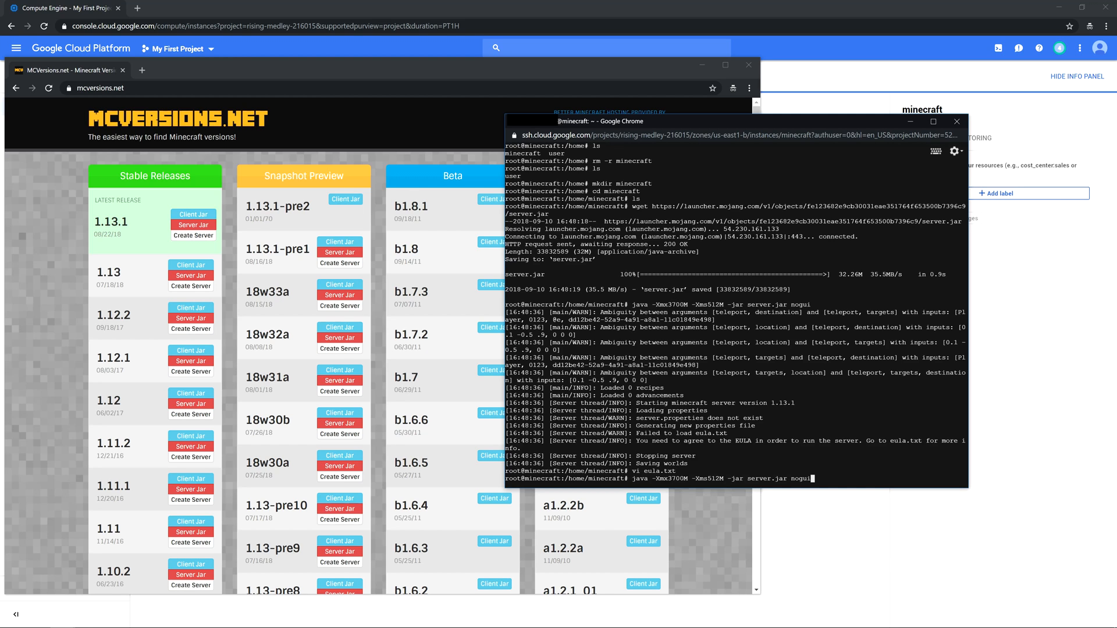
key(Return)
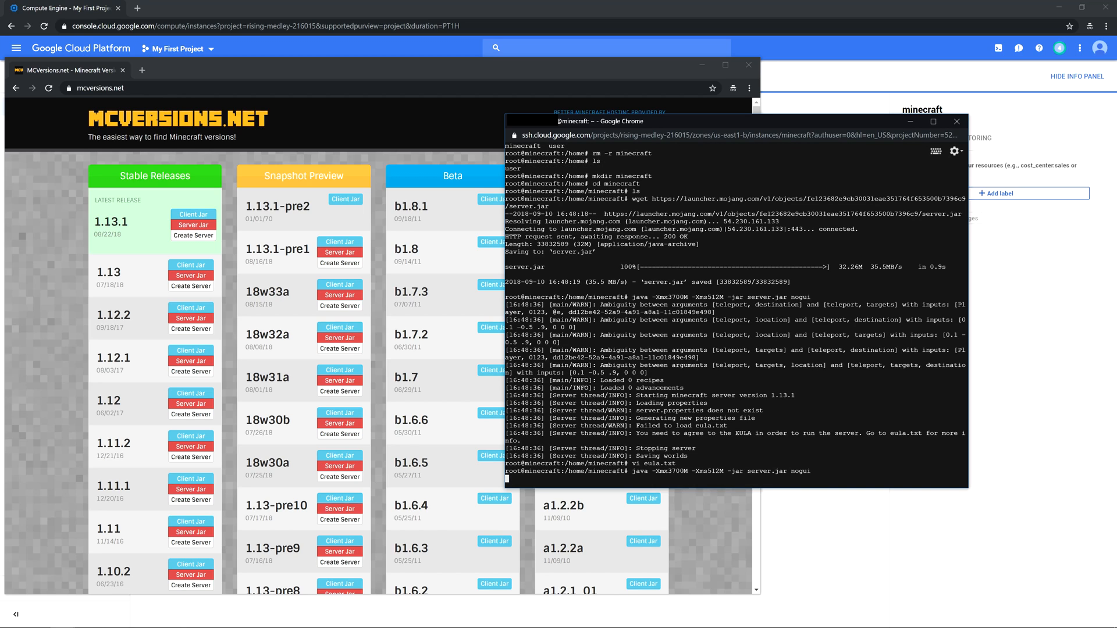
click(164, 618)
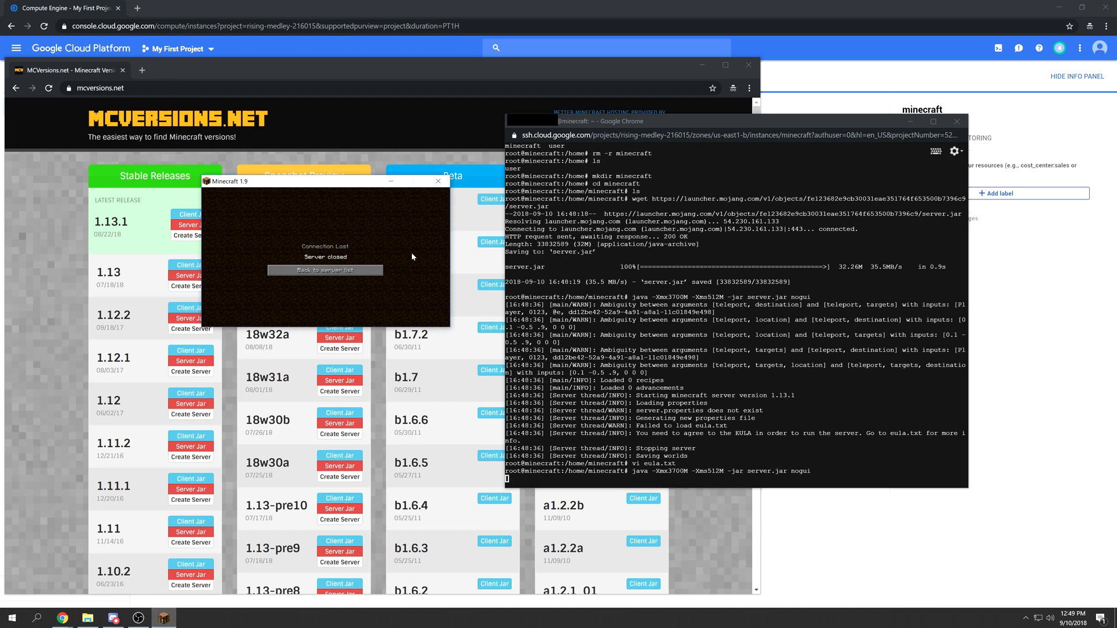
Step: Leave the Minecraft 1.9 client's lost-connection screen and back out of its server list
click(349, 271)
click(369, 313)
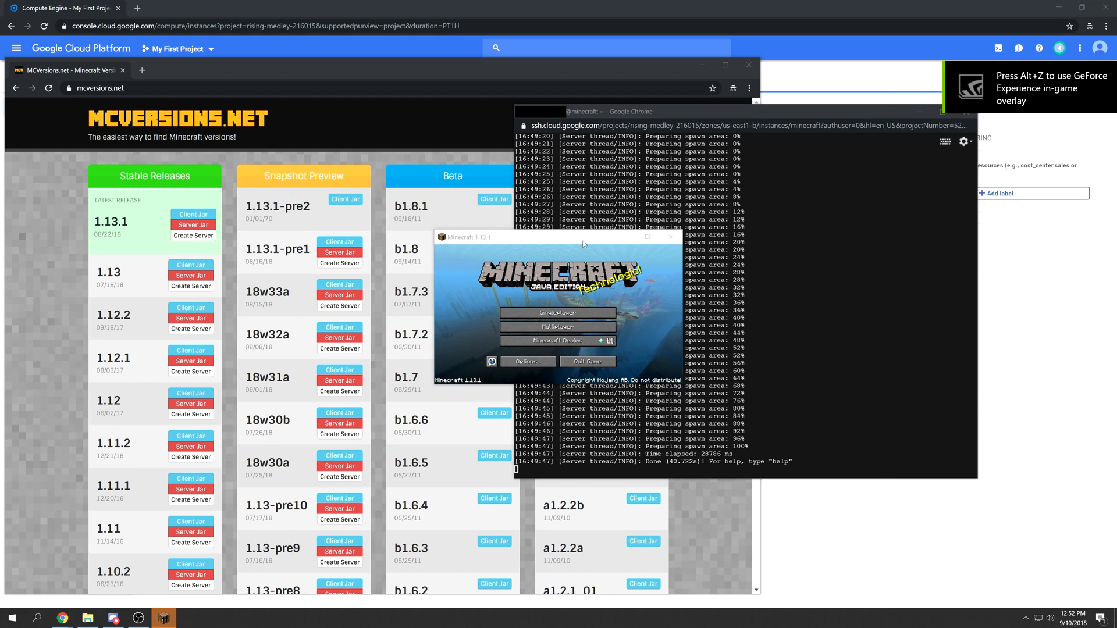
Step: Enlarge the Minecraft 1.13.1 client window beside the server terminal and join Minecraft Server from the multiplayer list
drag(585, 249, 349, 225)
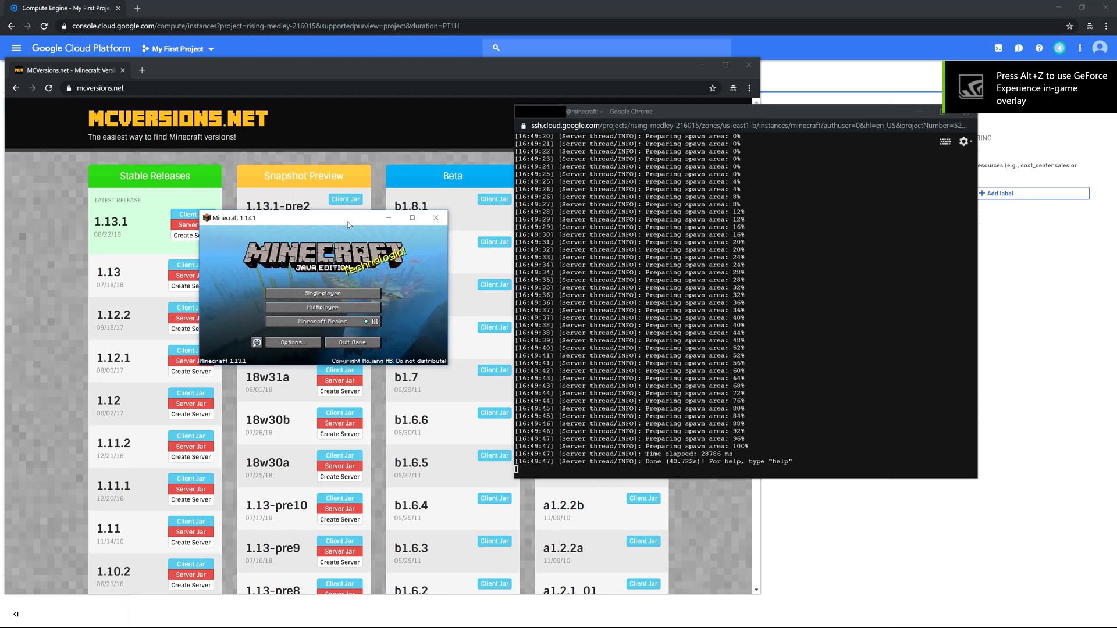
drag(448, 364, 627, 476)
drag(335, 217, 270, 177)
click(245, 311)
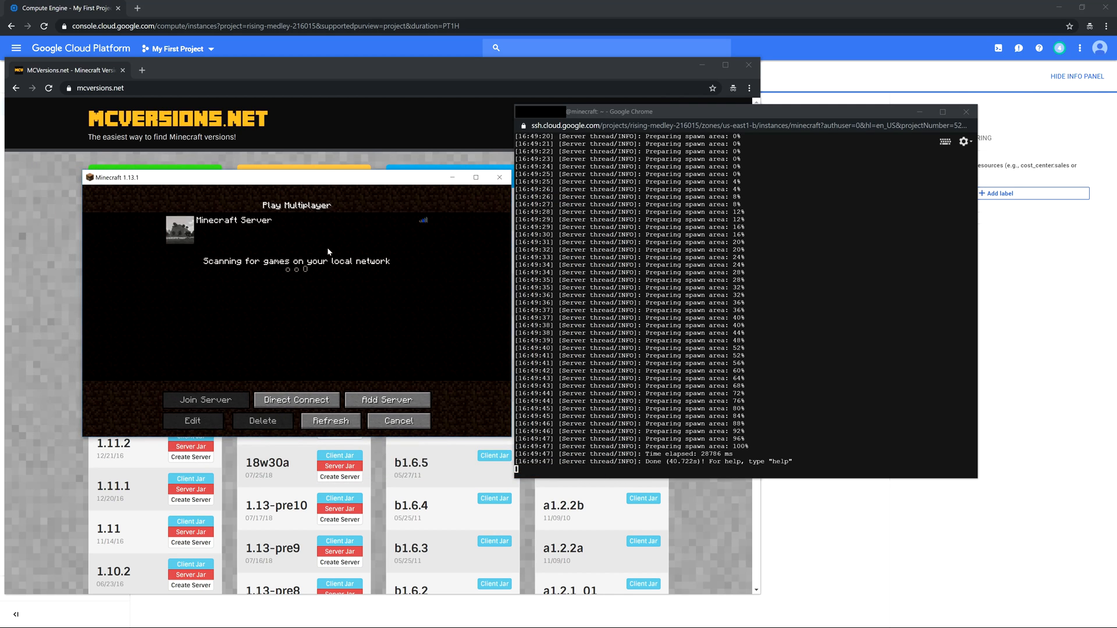
double_click(260, 225)
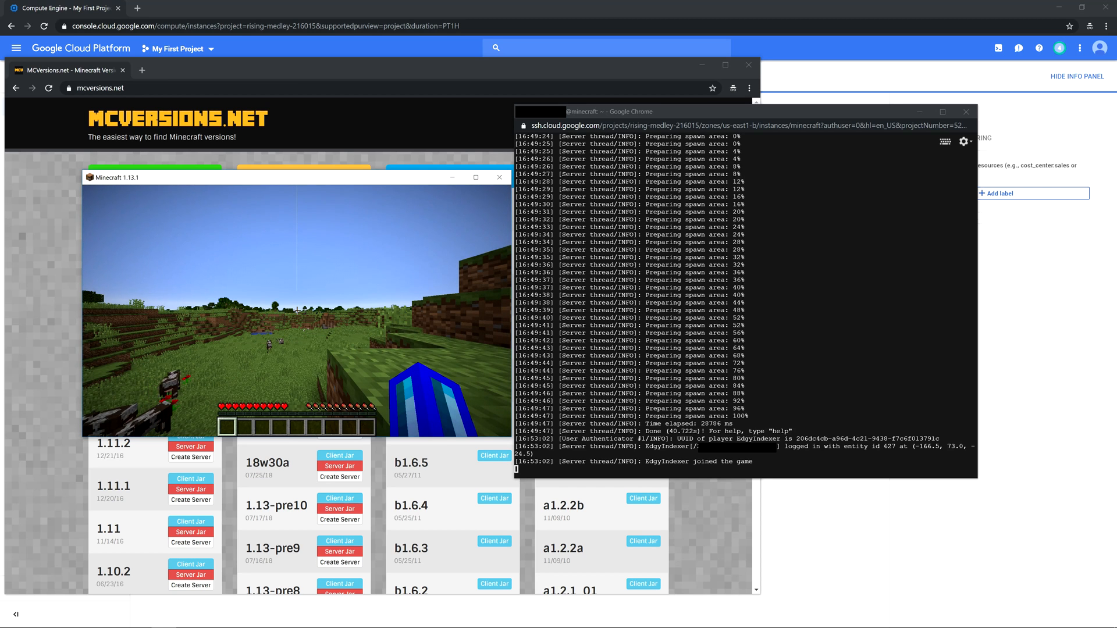
Step: Walk through the grassy hills of the 1.13.1 server world to test the connection, and open the game menu
key(w)
key(w)
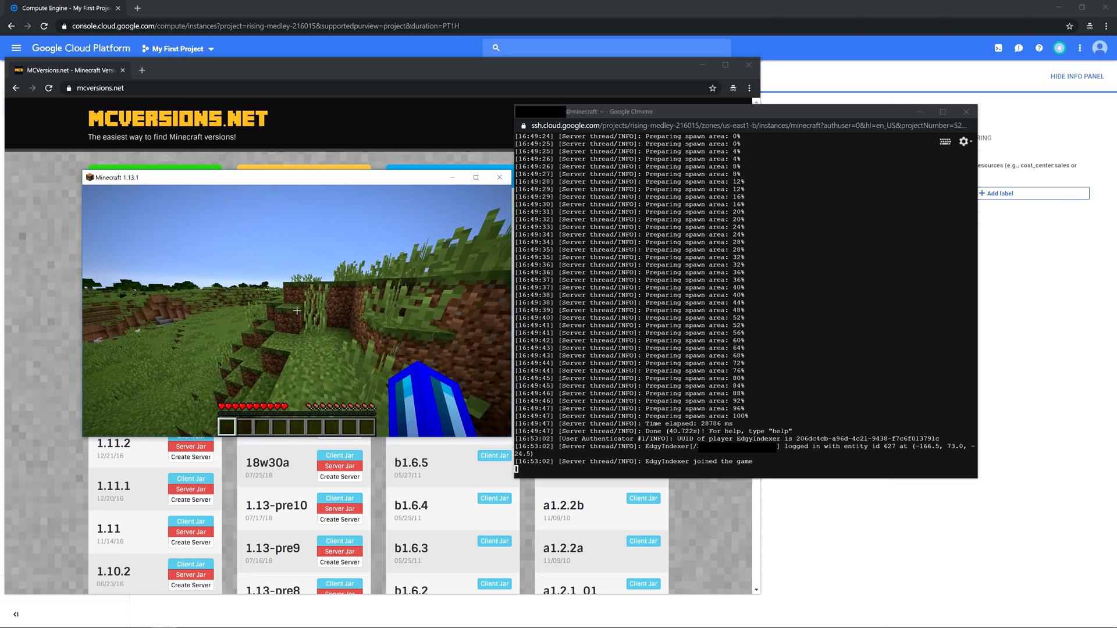
key(w)
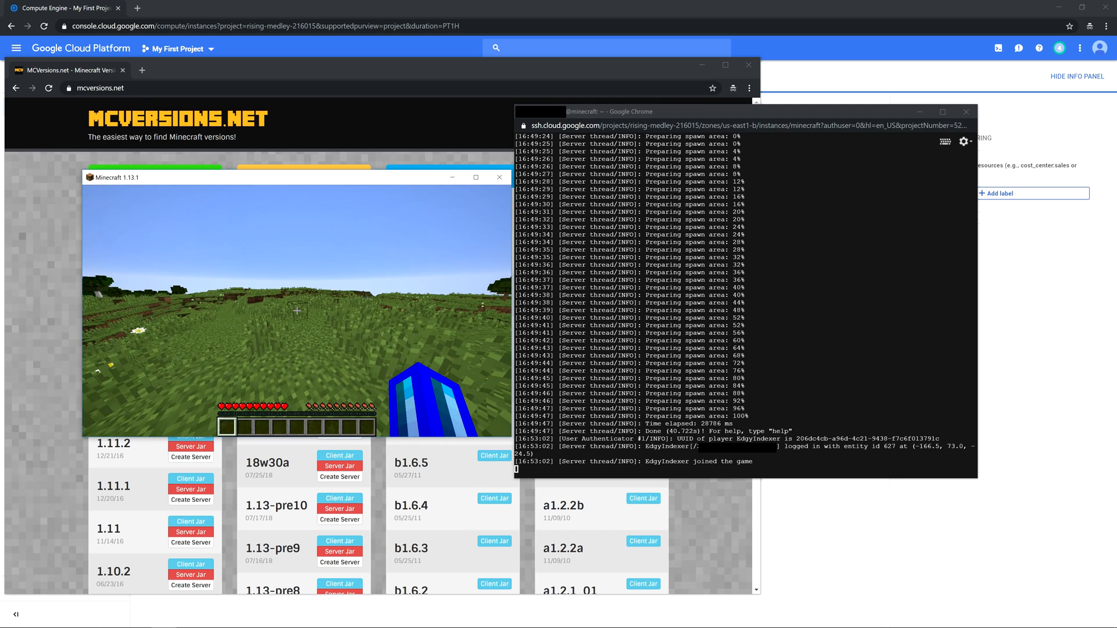
key(w)
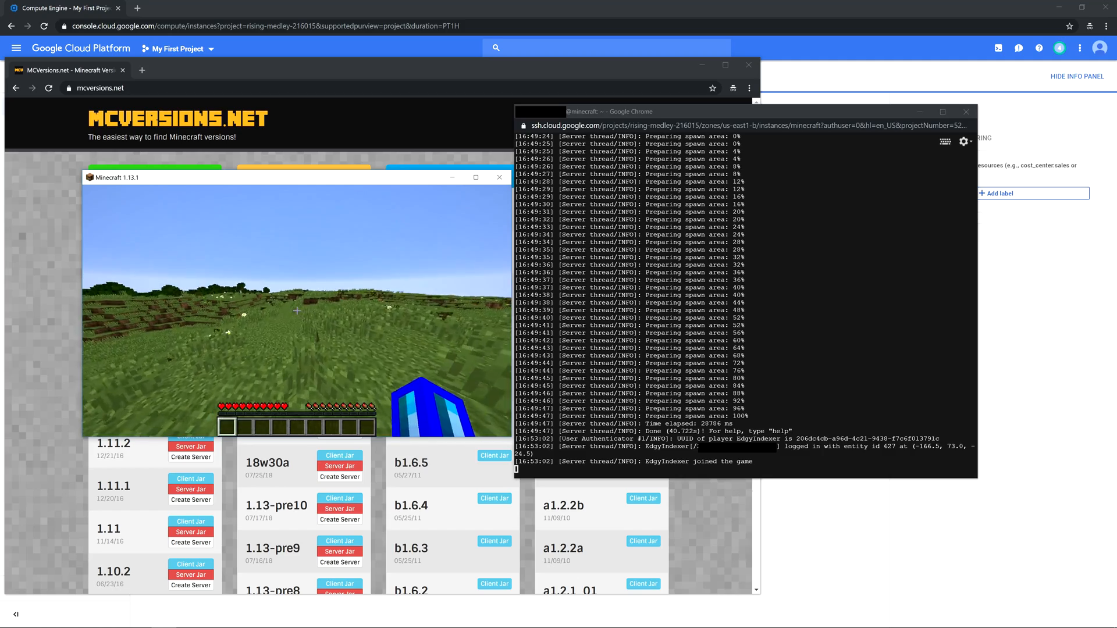
key(w)
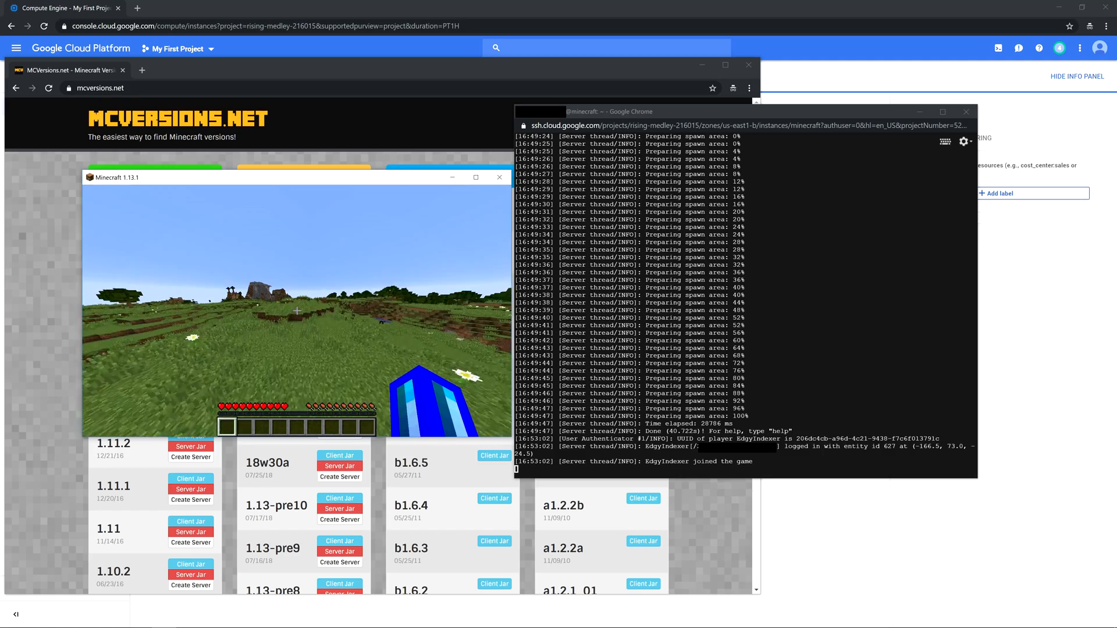
key(w)
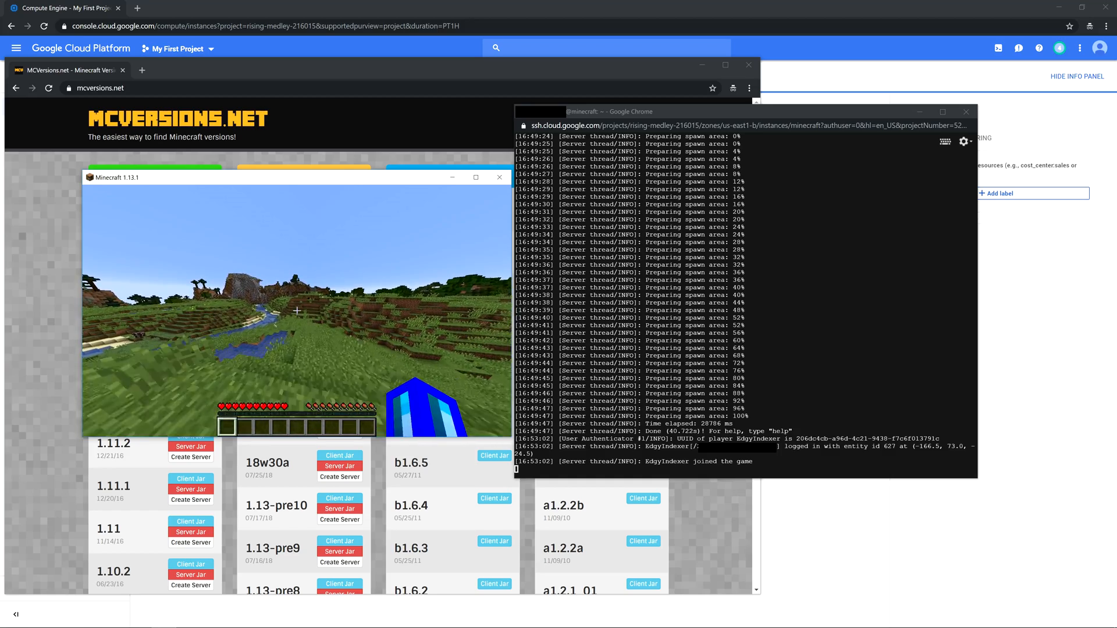
key(w)
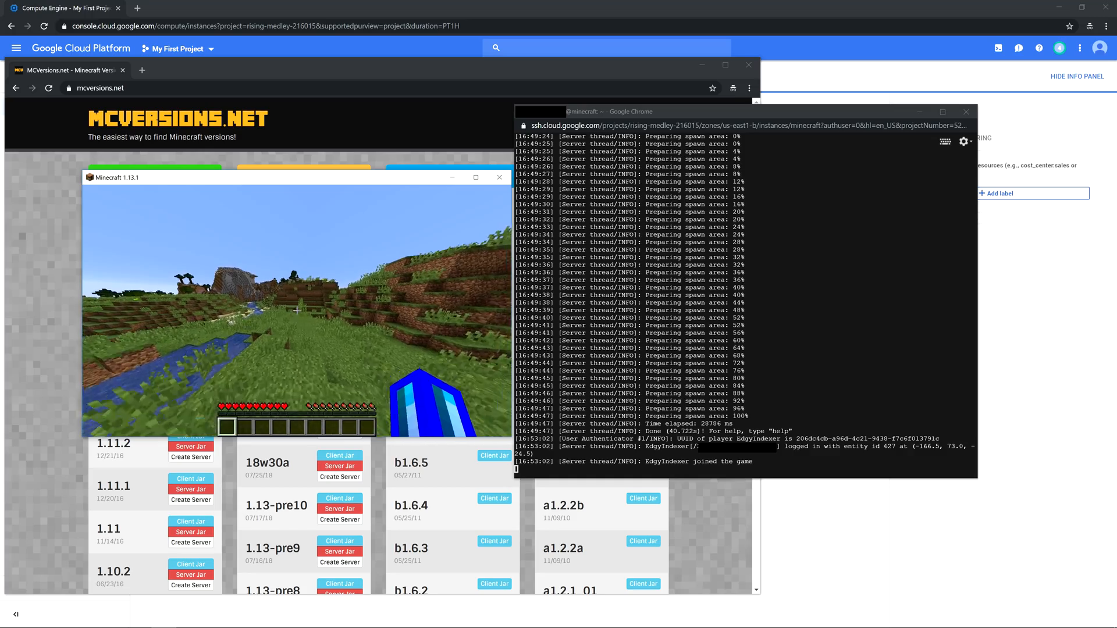
key(w)
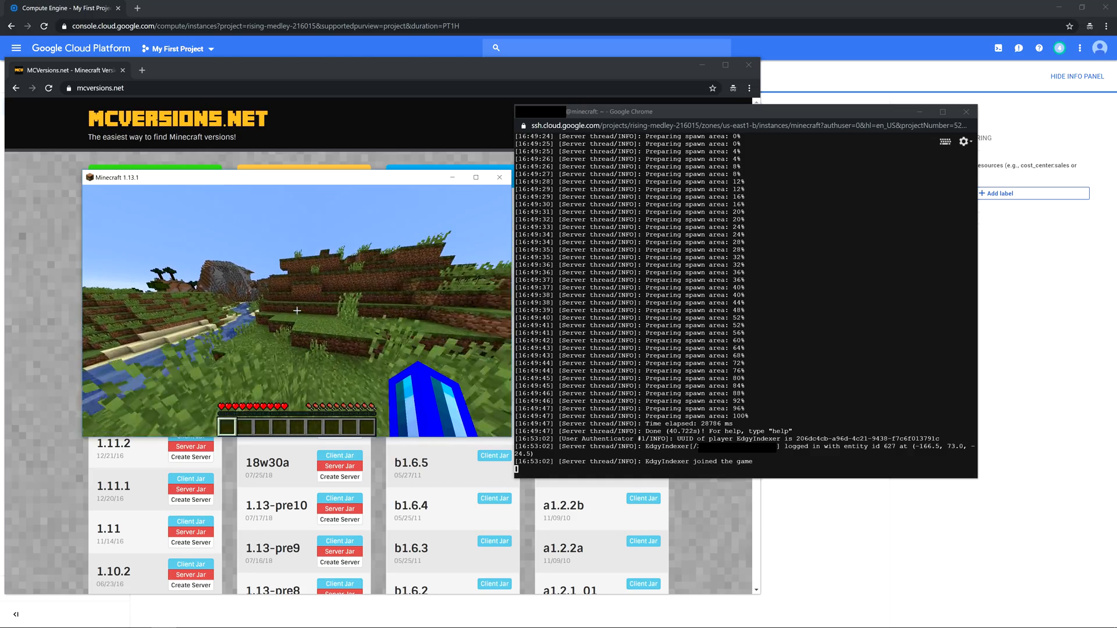
key(w)
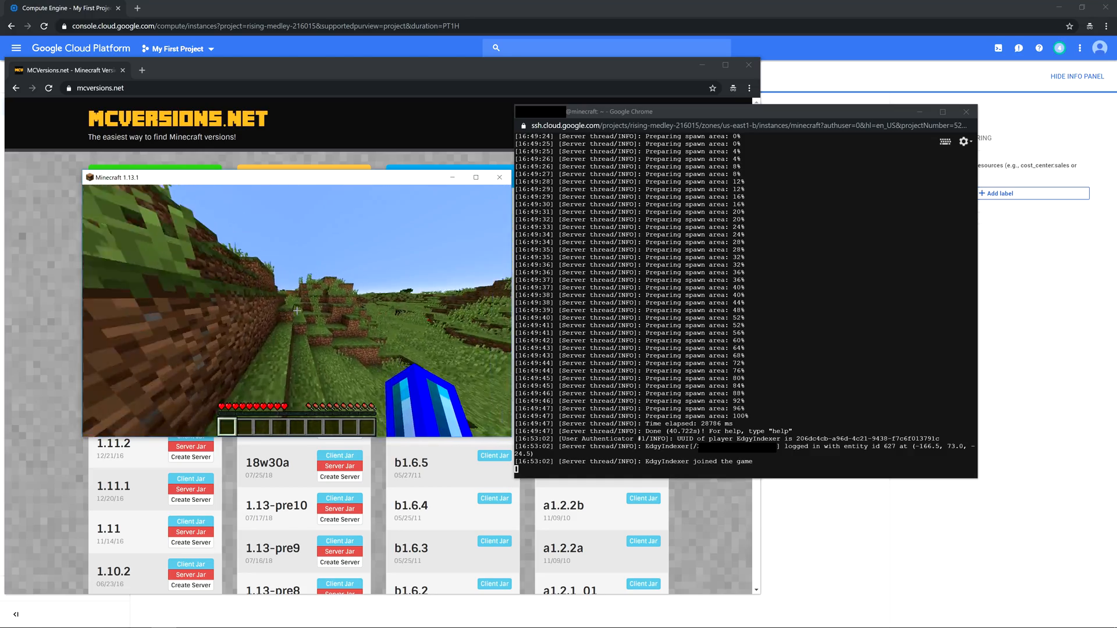
key(w)
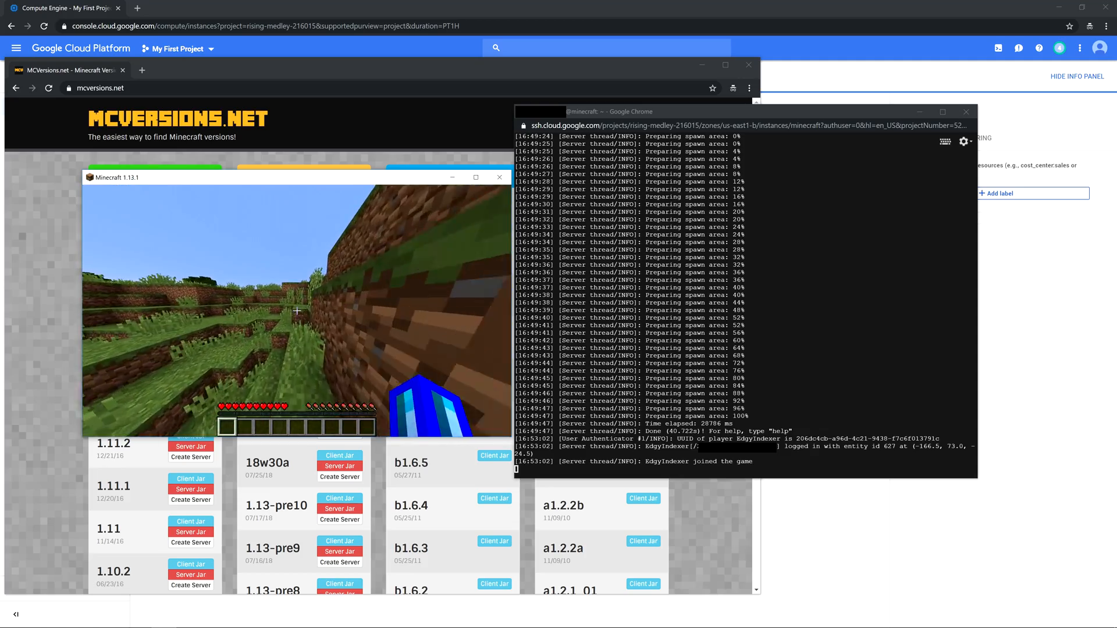
key(w)
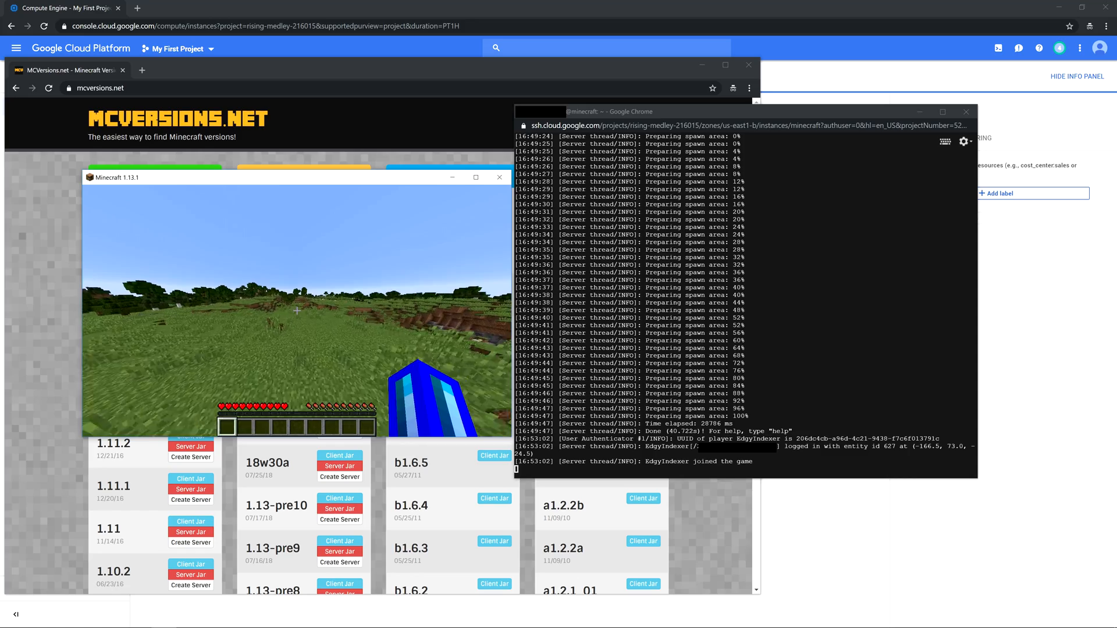
key(w)
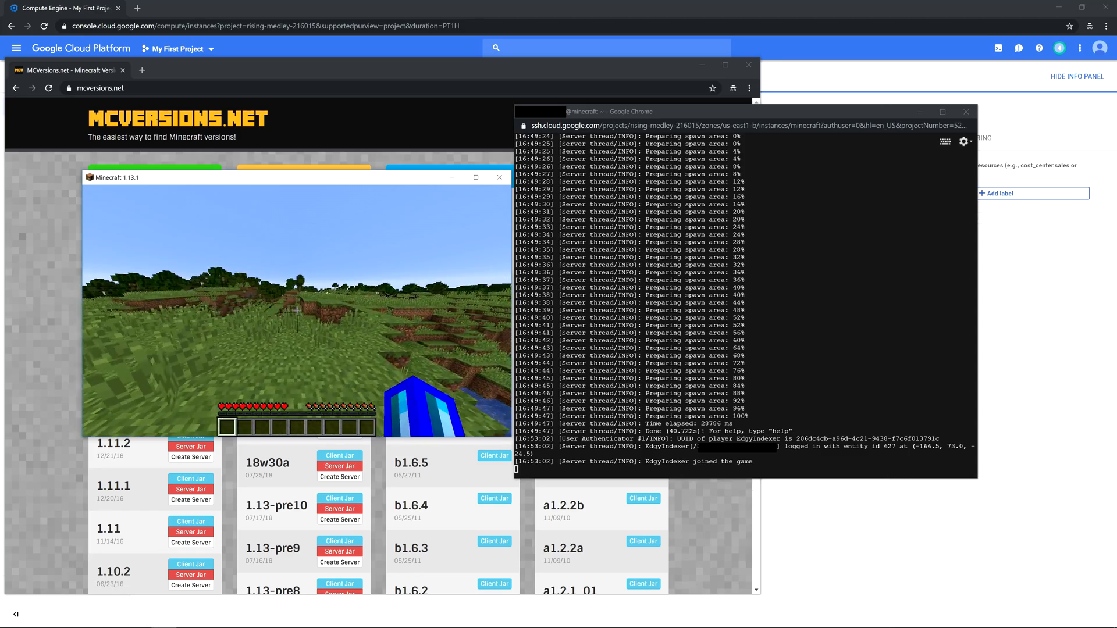
key(w)
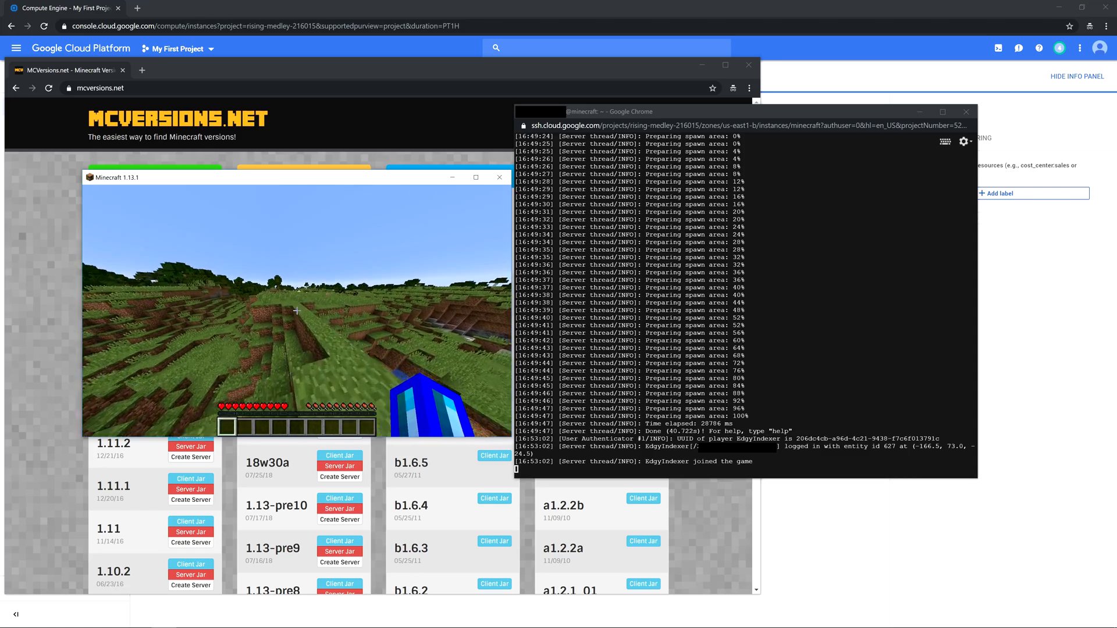
key(w)
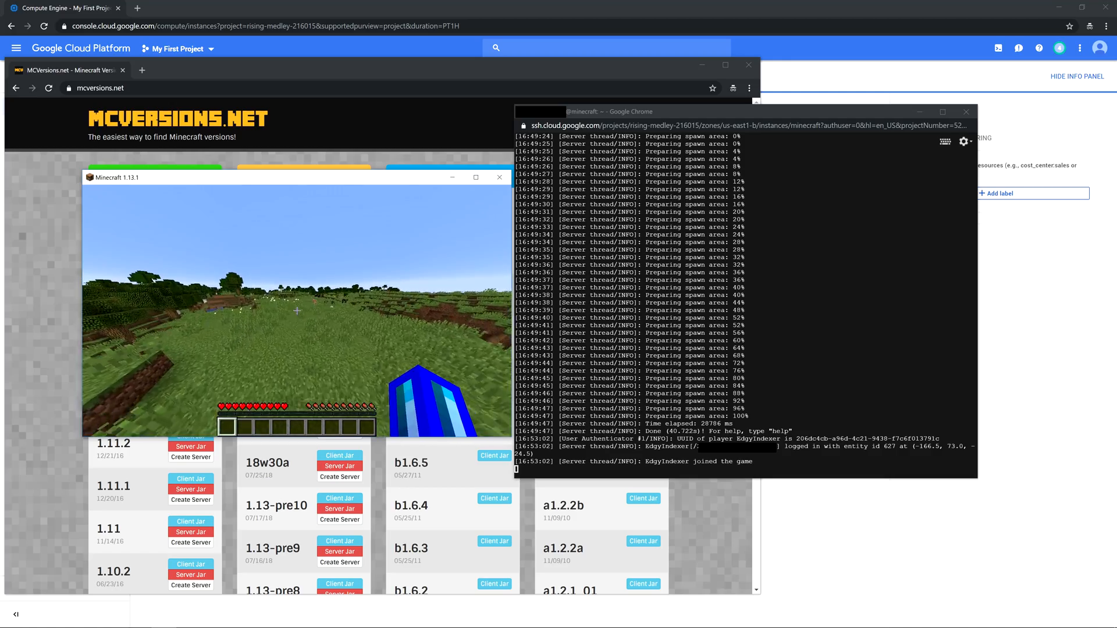
key(Escape)
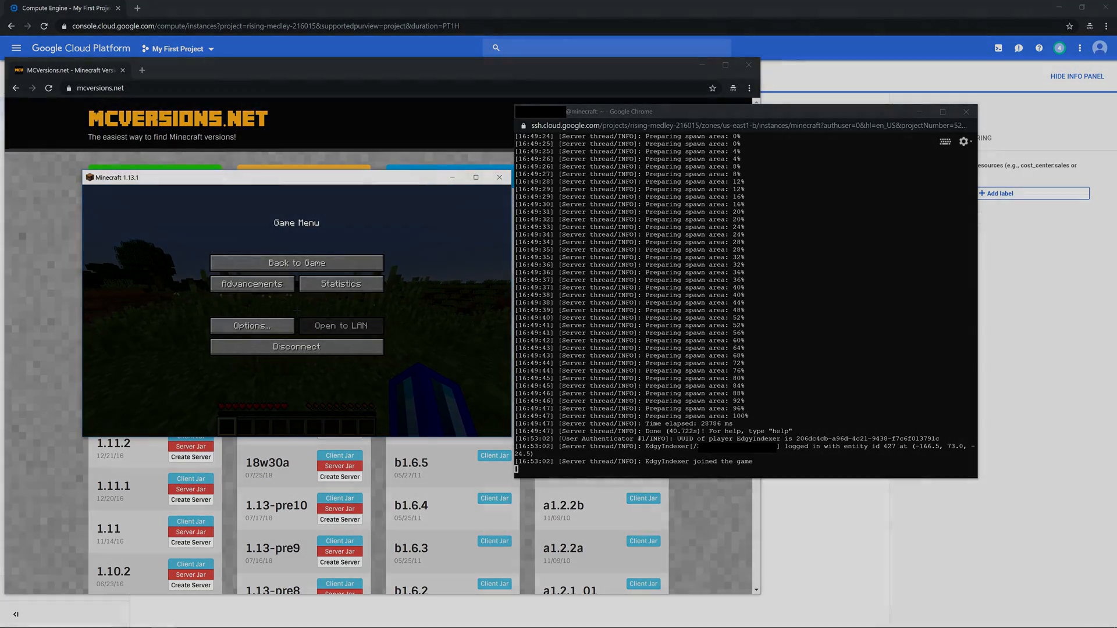